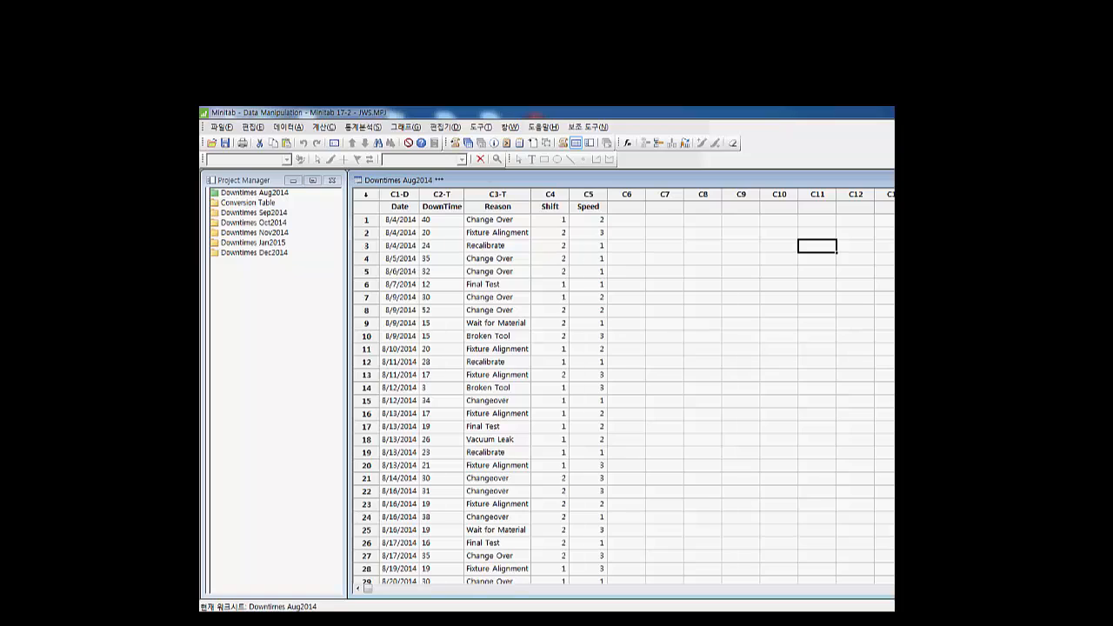
- Examine the monthly downtime worksheets listed in the project and the Date, DownTime, Reason, Shift and Speed columns of Downtimes Aug2014
click(254, 193)
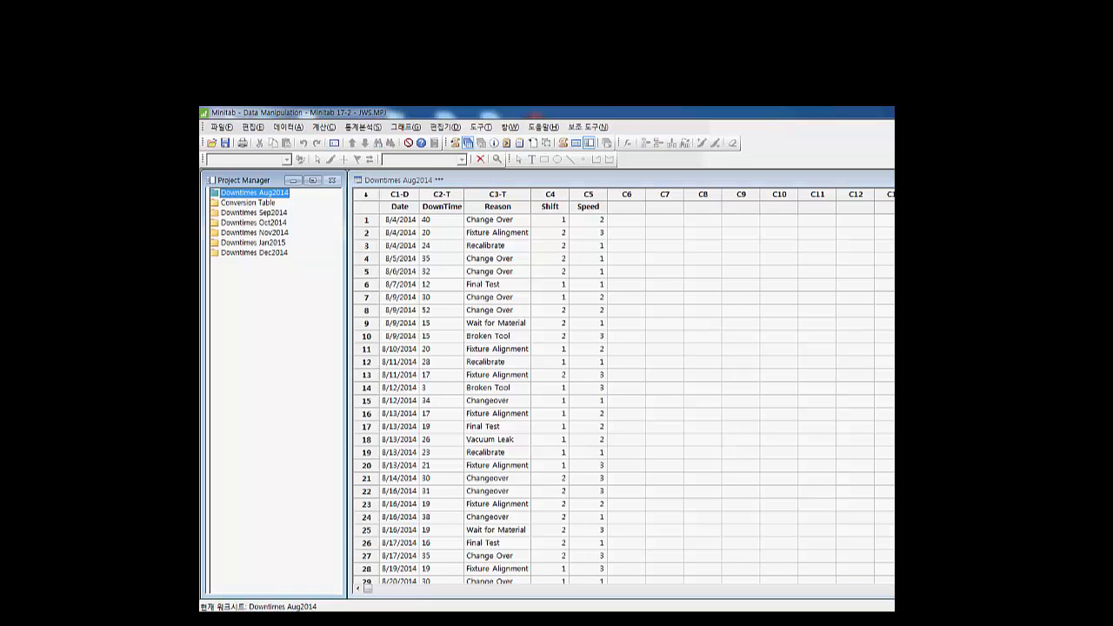
click(253, 243)
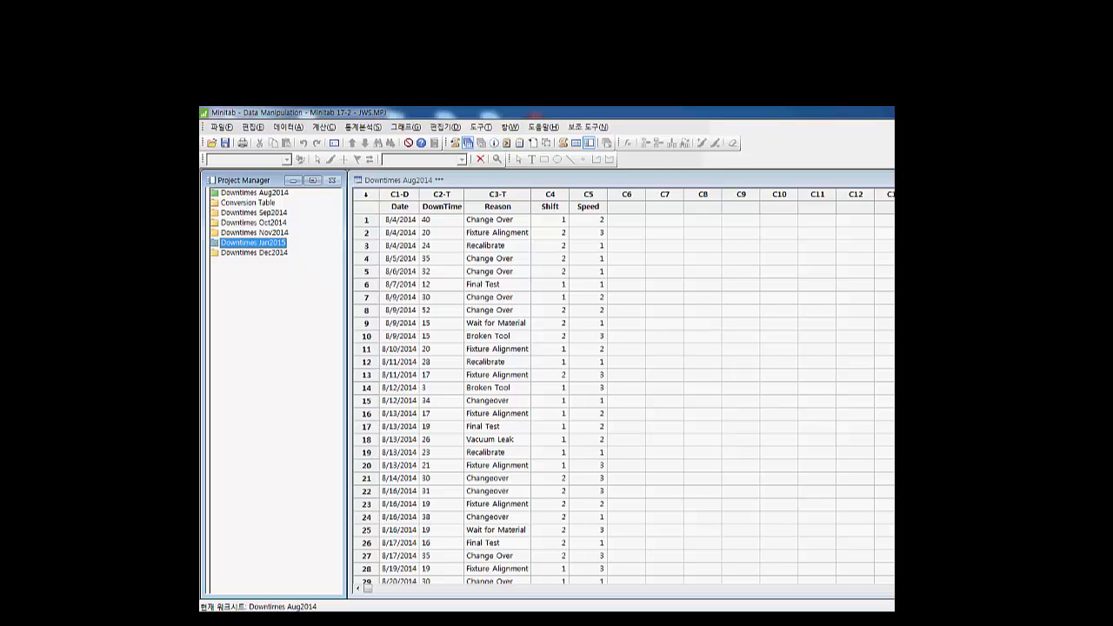
click(442, 271)
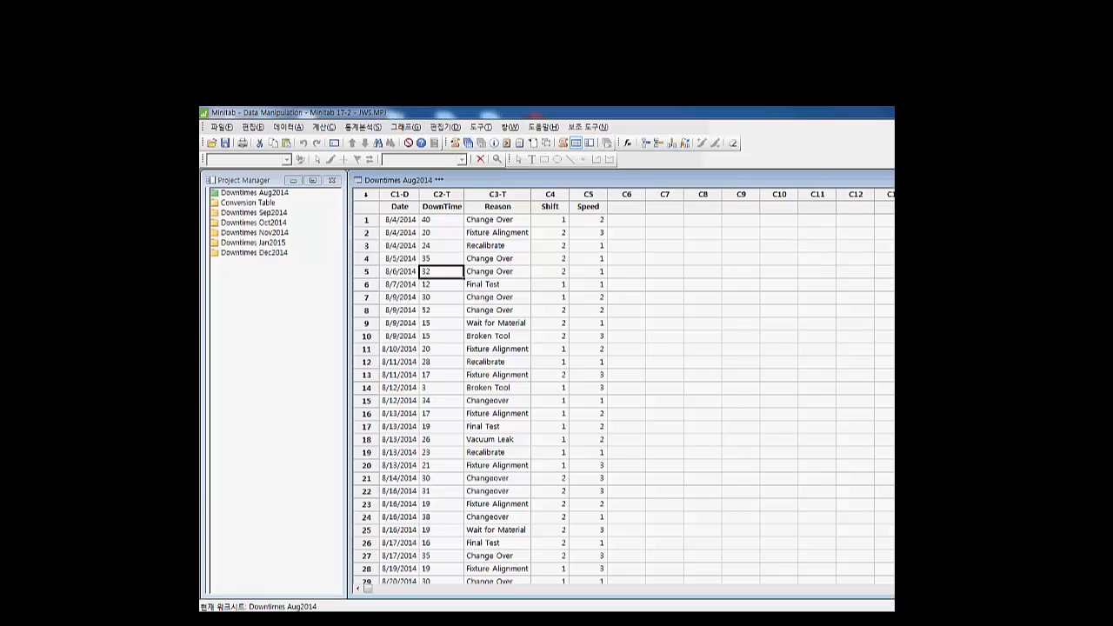
click(399, 207)
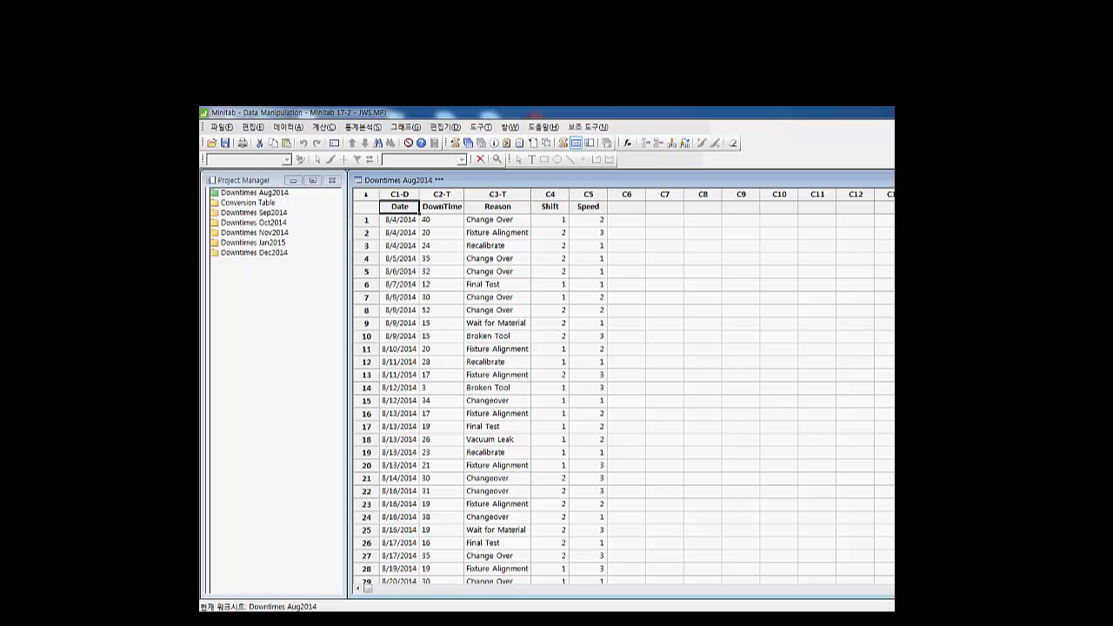
click(442, 207)
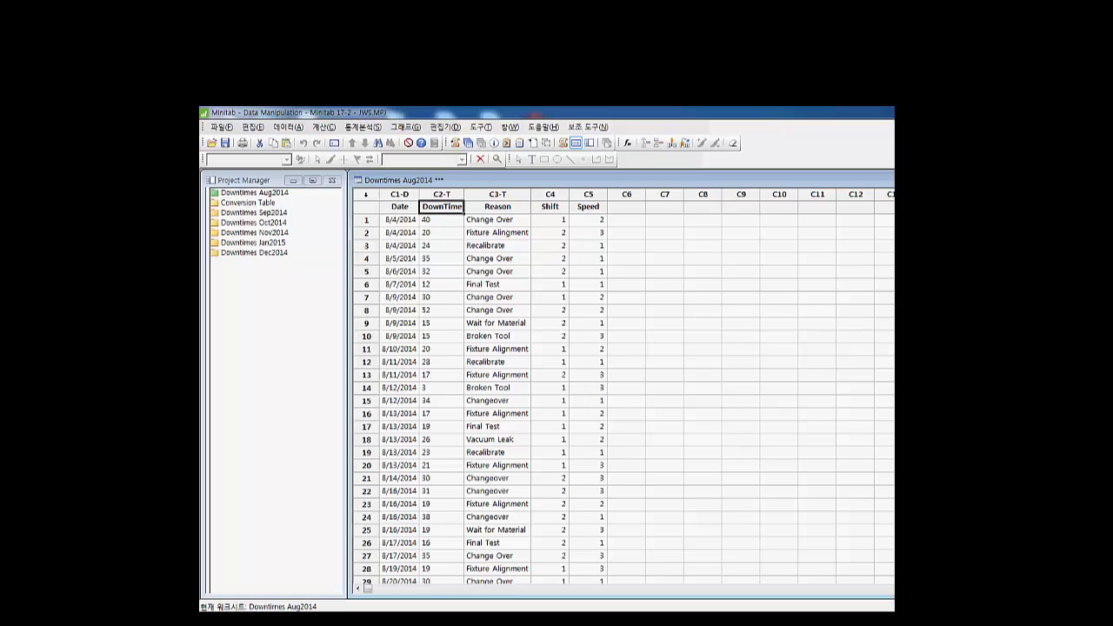
click(497, 207)
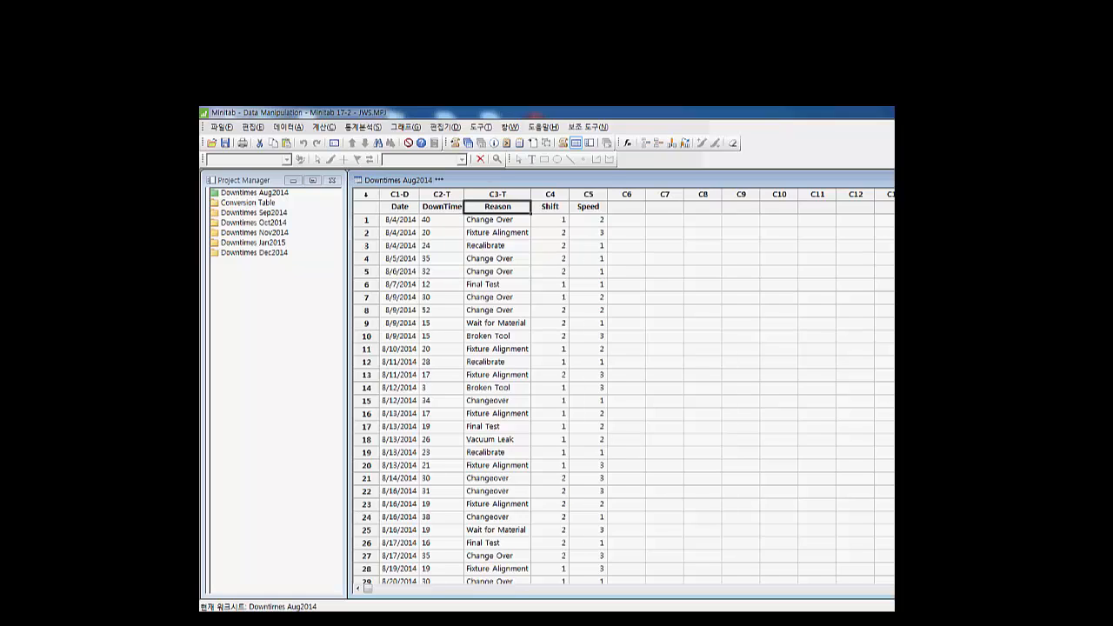
click(550, 207)
click(588, 207)
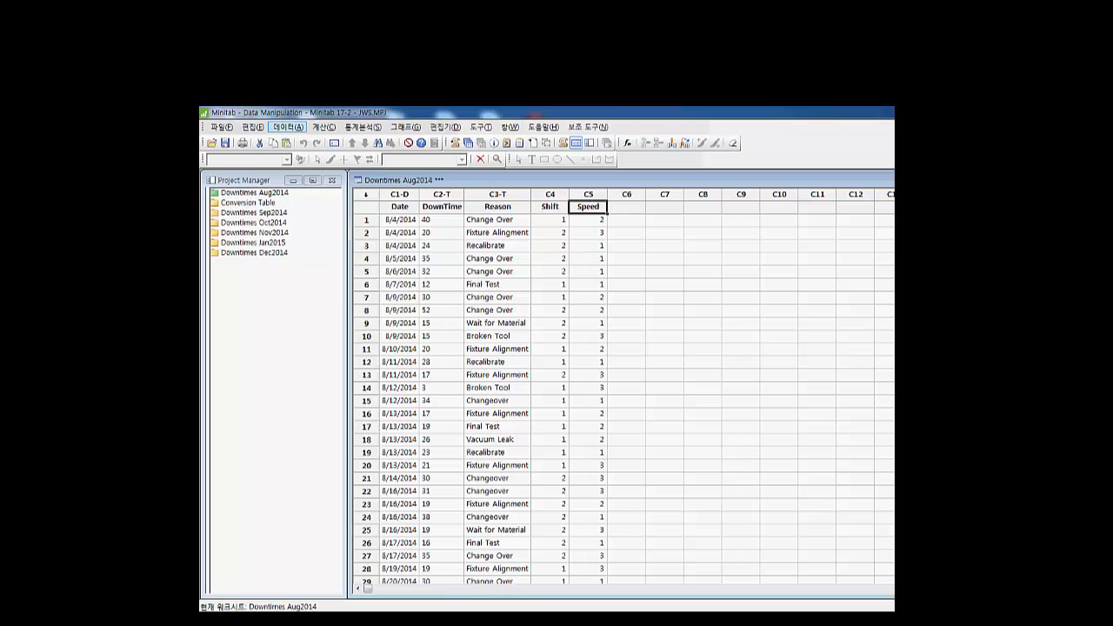
- Start stacking worksheets, keeping the option that stacks them in a new worksheet
click(288, 127)
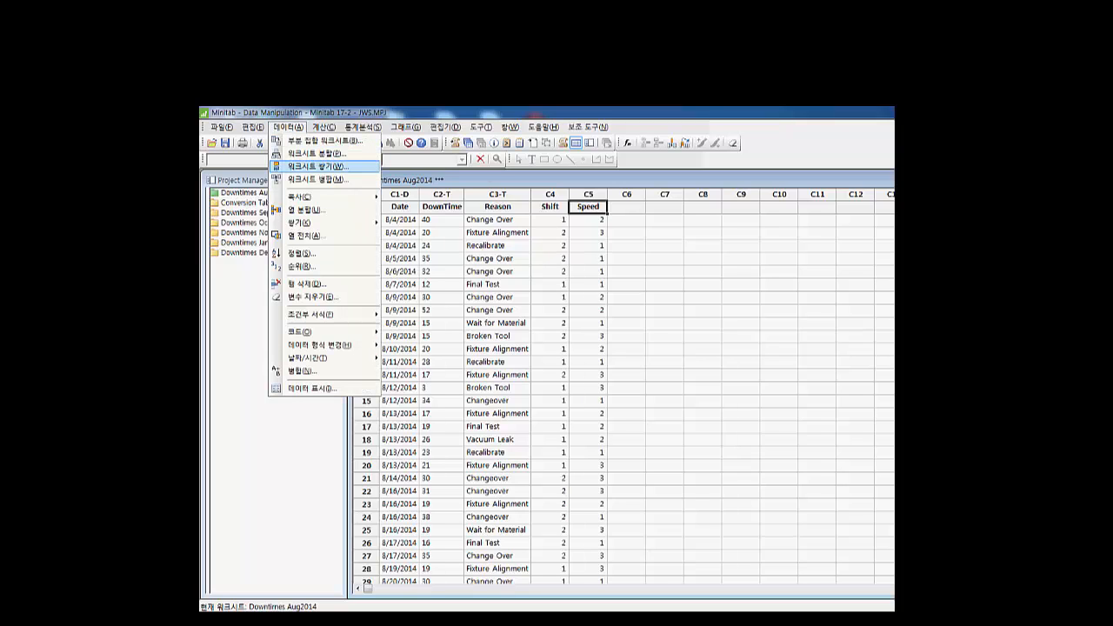
click(315, 166)
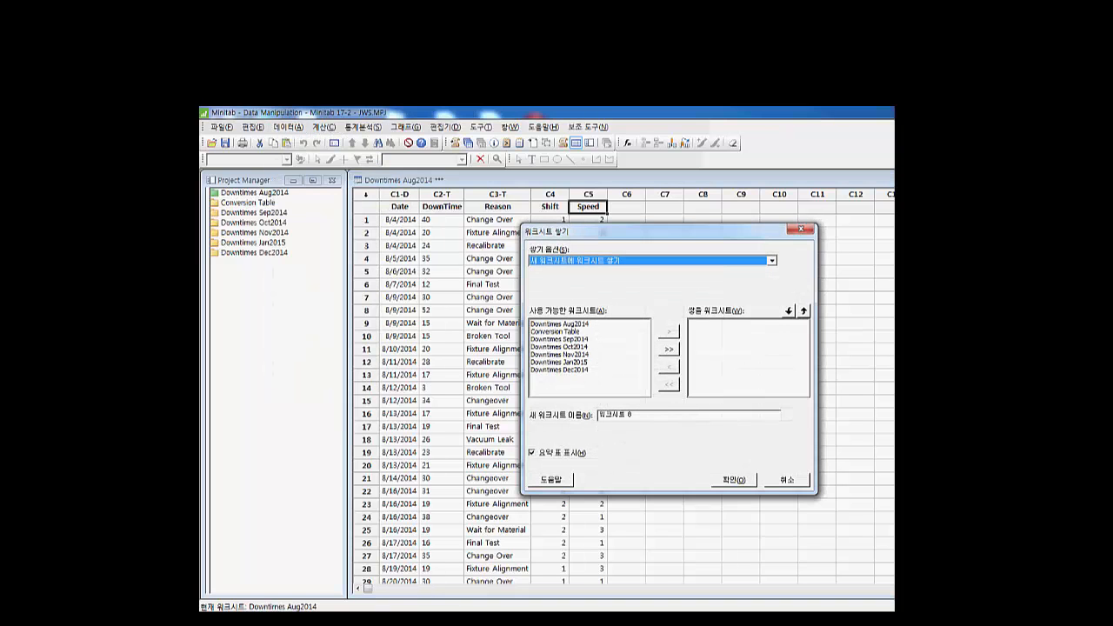
drag(670, 231, 610, 231)
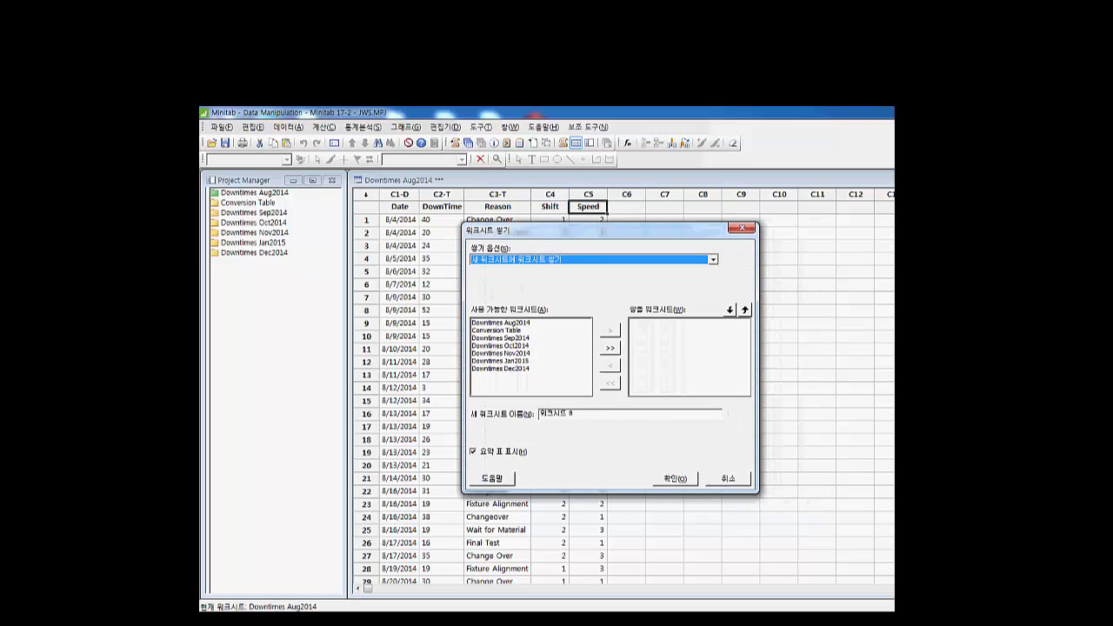
click(713, 260)
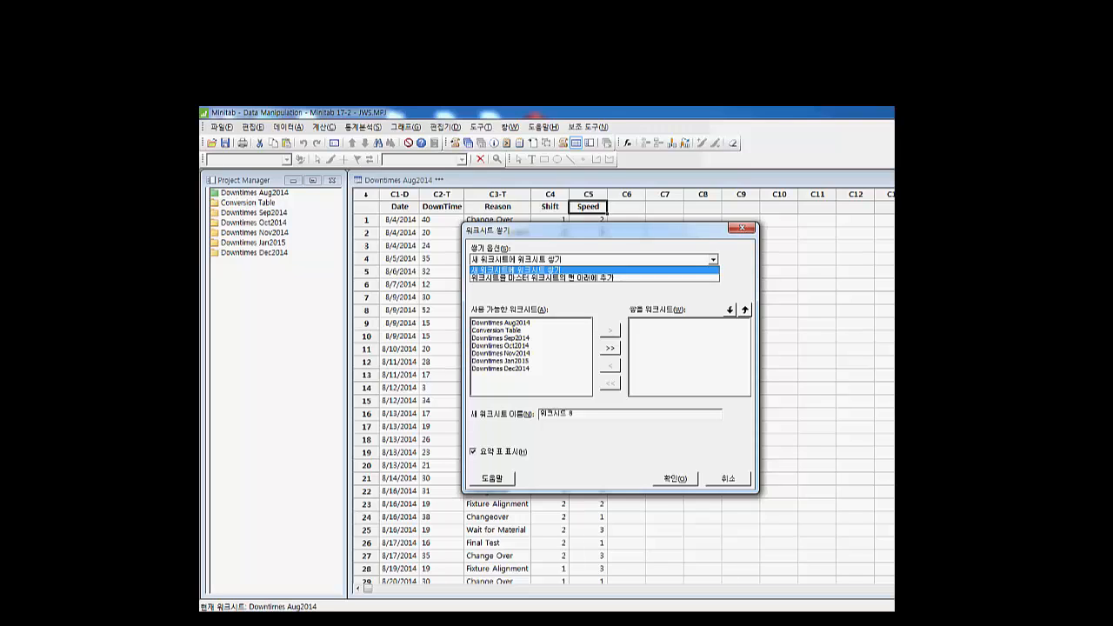
key(Return)
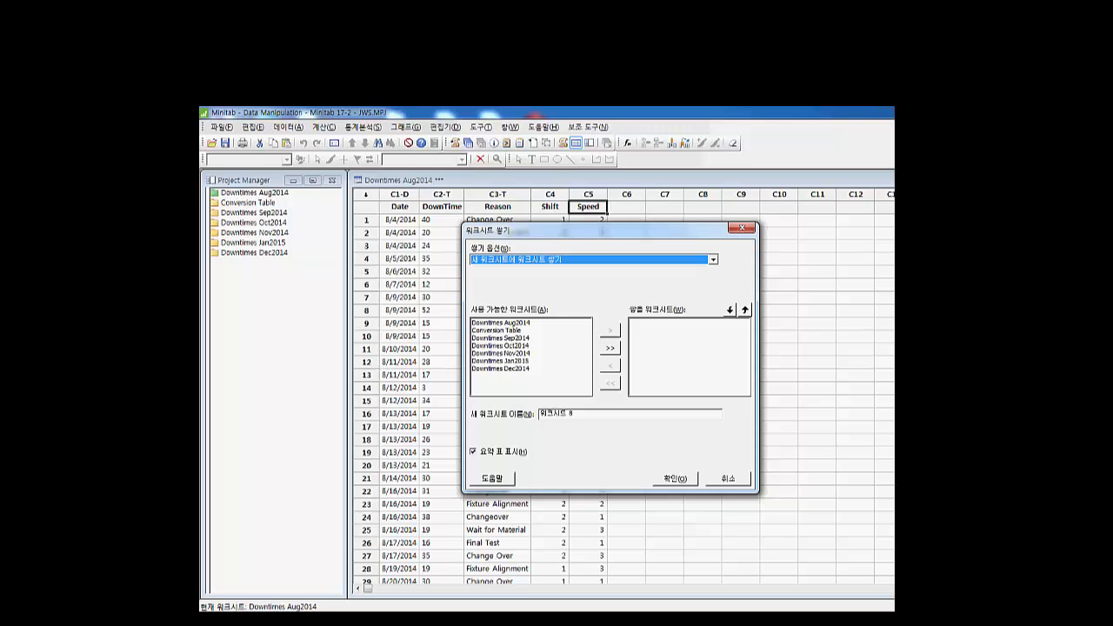
- Include every worksheet in the stack except Conversion Table, and order Downtimes Jan2015 after Downtimes Dec2014
click(610, 348)
click(661, 329)
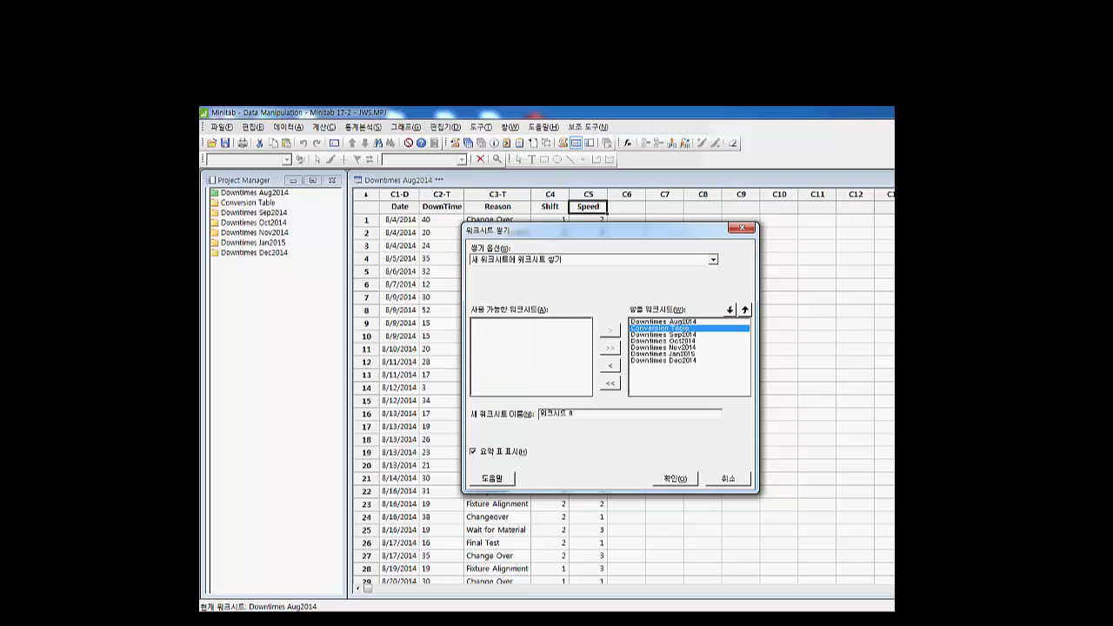
click(610, 366)
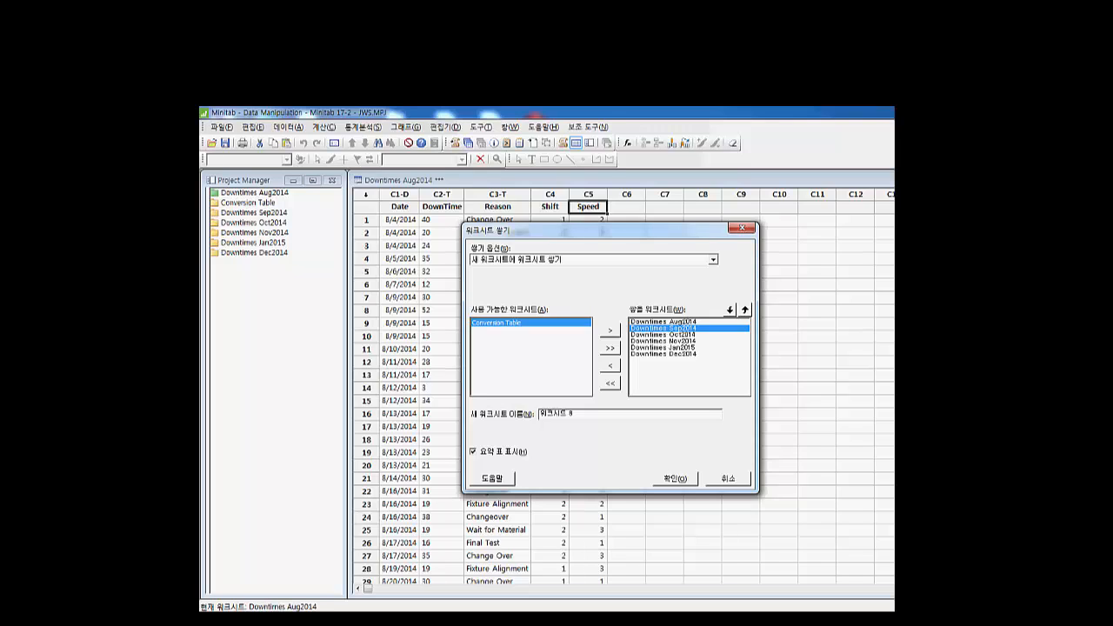
click(663, 348)
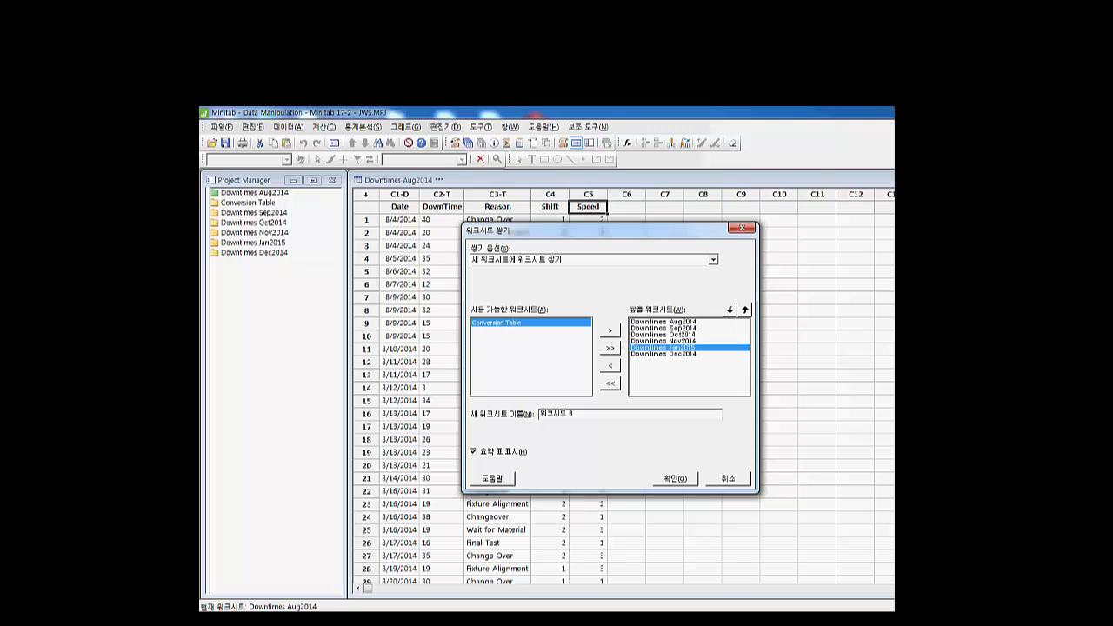
click(729, 310)
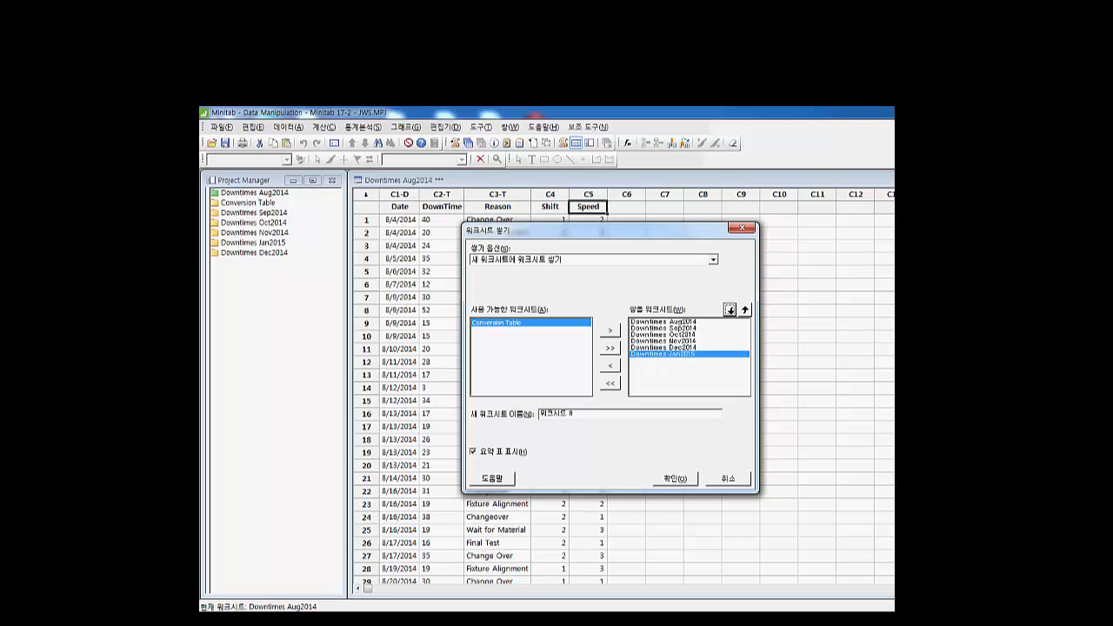
- Name the new worksheet "all data" and create the stacked worksheet
click(574, 414)
key(BackSpace)
key(BackSpace)
key(BackSpace)
key(BackSpace)
key(BackSpace)
key(BackSpace)
text(아)
text( data)
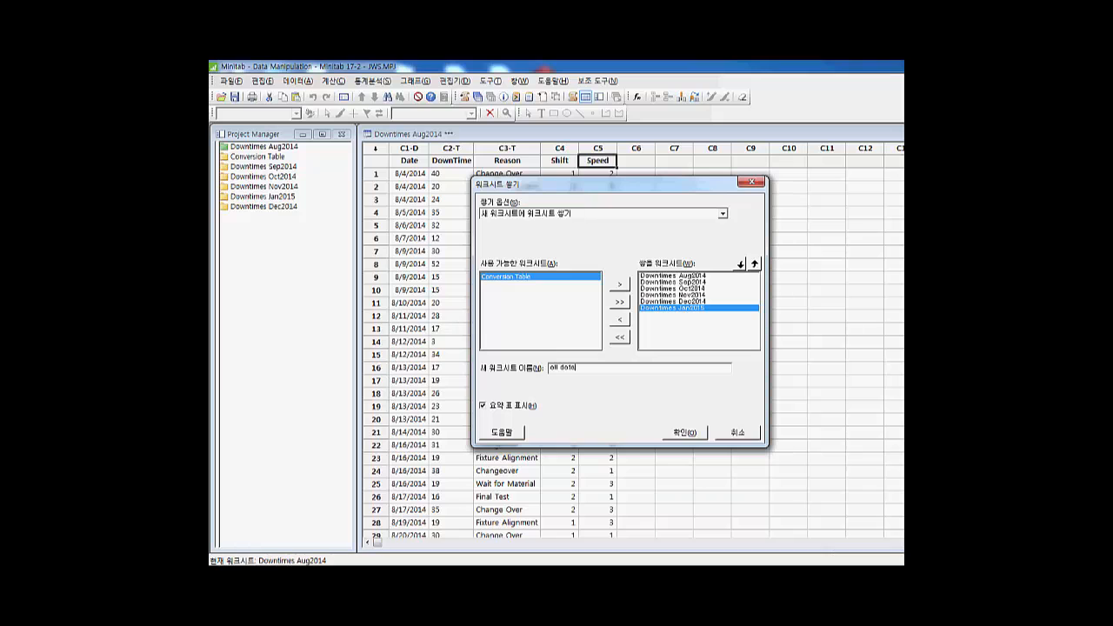
click(676, 479)
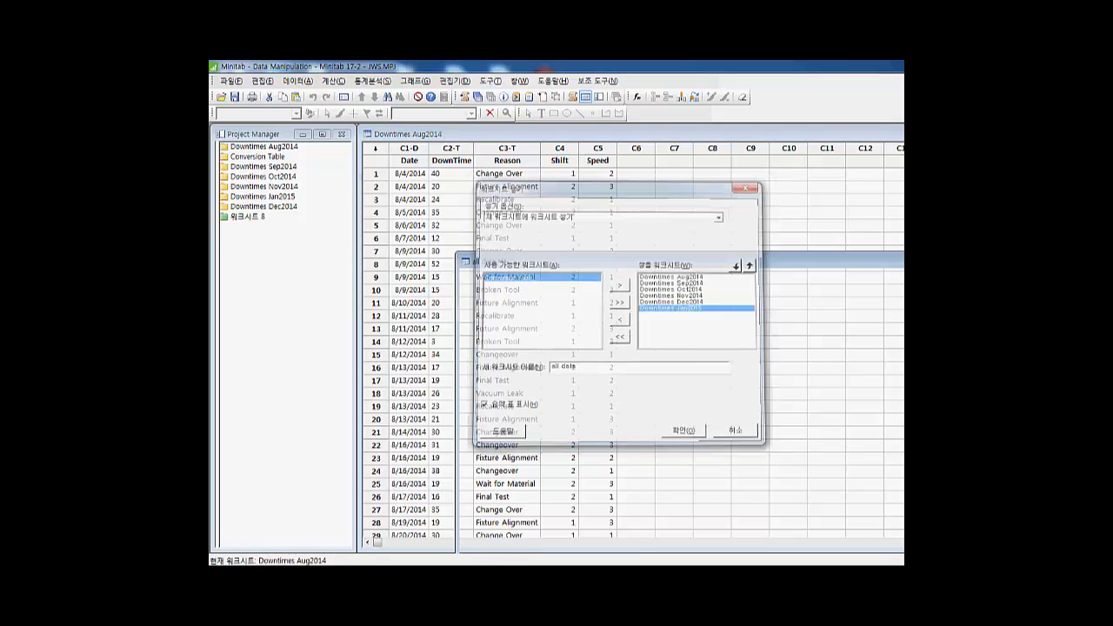
- Examine the stacked all data worksheet from the August 2014 rows to the January 2015 rows, including the DownTime and Reason columns
drag(652, 261, 548, 221)
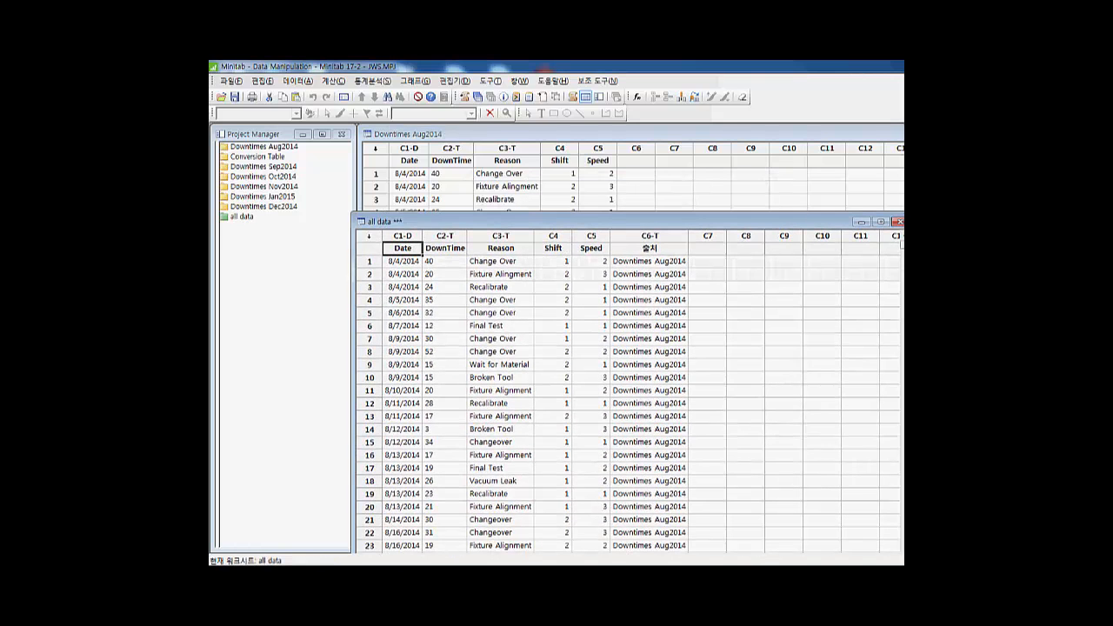
click(242, 216)
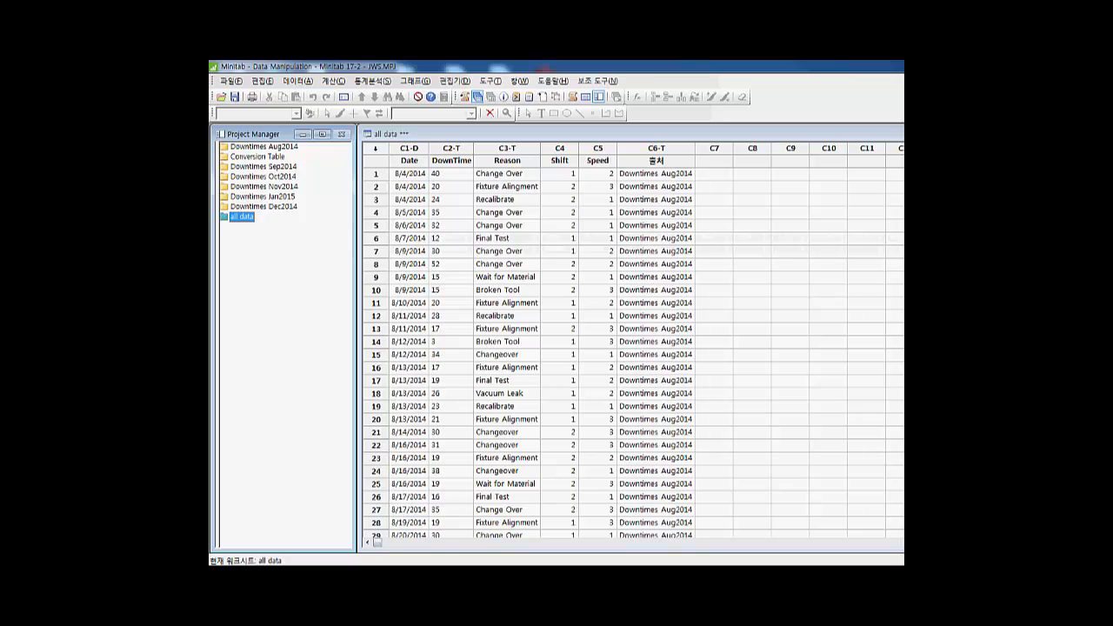
click(409, 225)
click(409, 200)
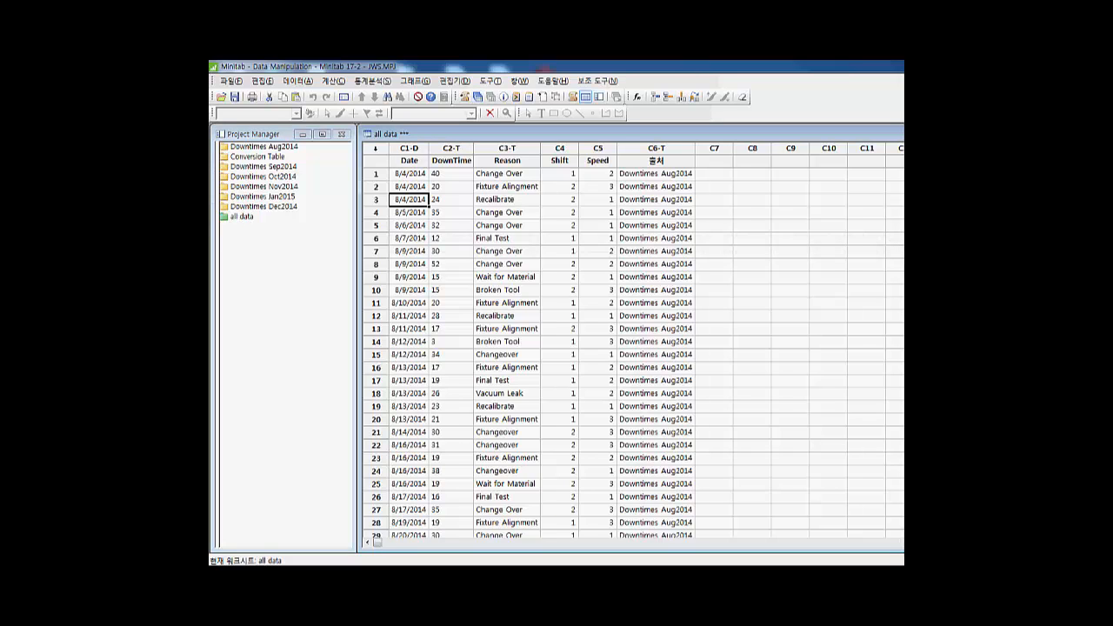
scroll(539, 347, down, 20)
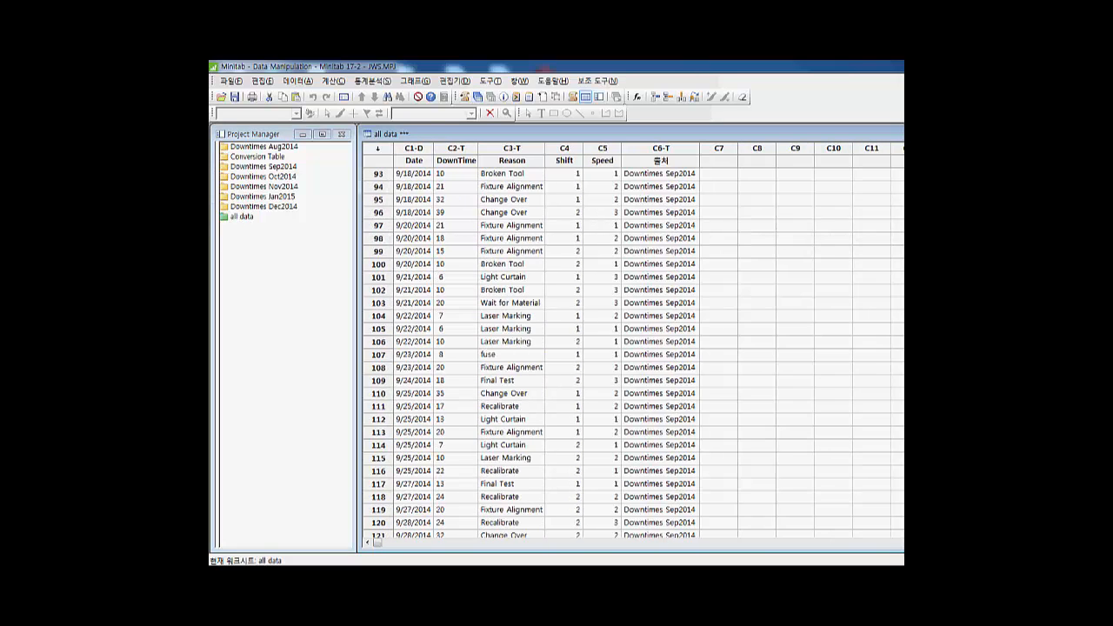
scroll(539, 348, down, 20)
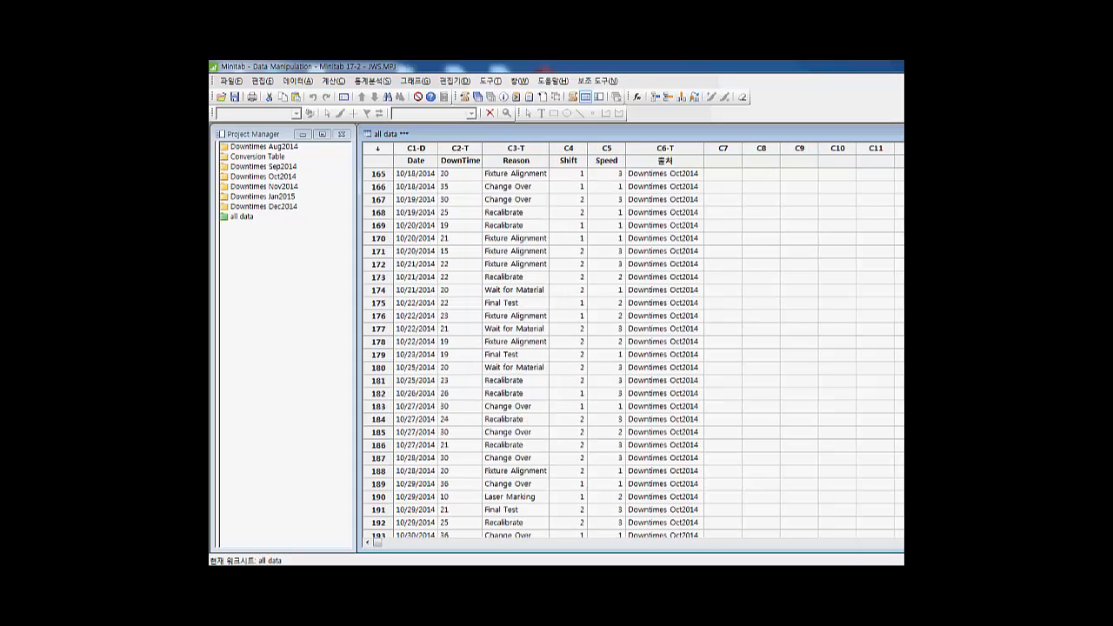
scroll(539, 347, down, 20)
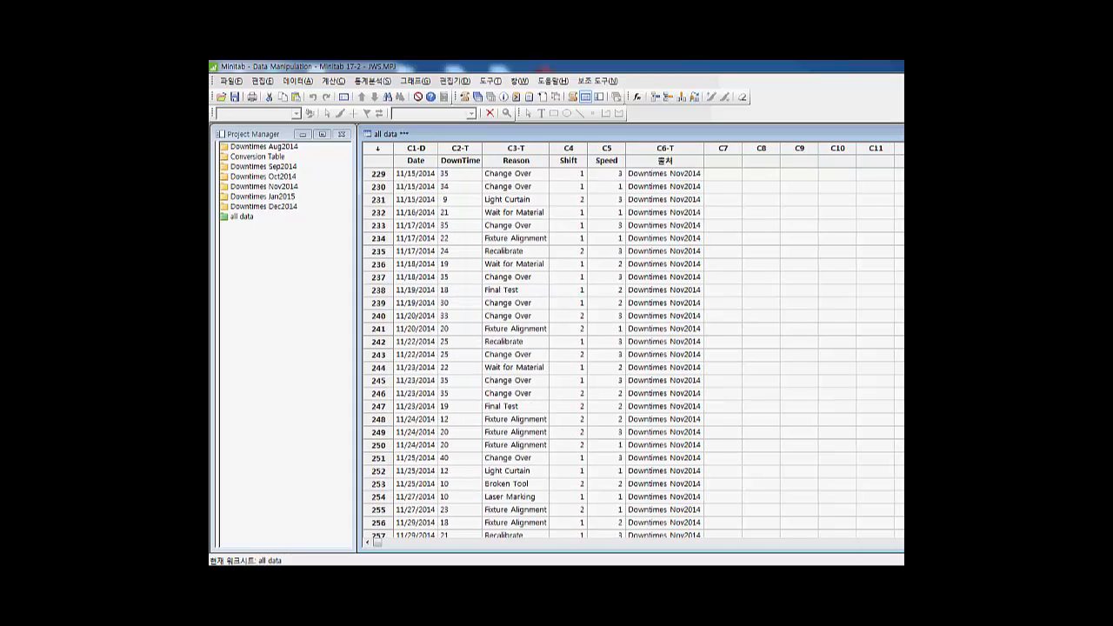
scroll(539, 348, down, 20)
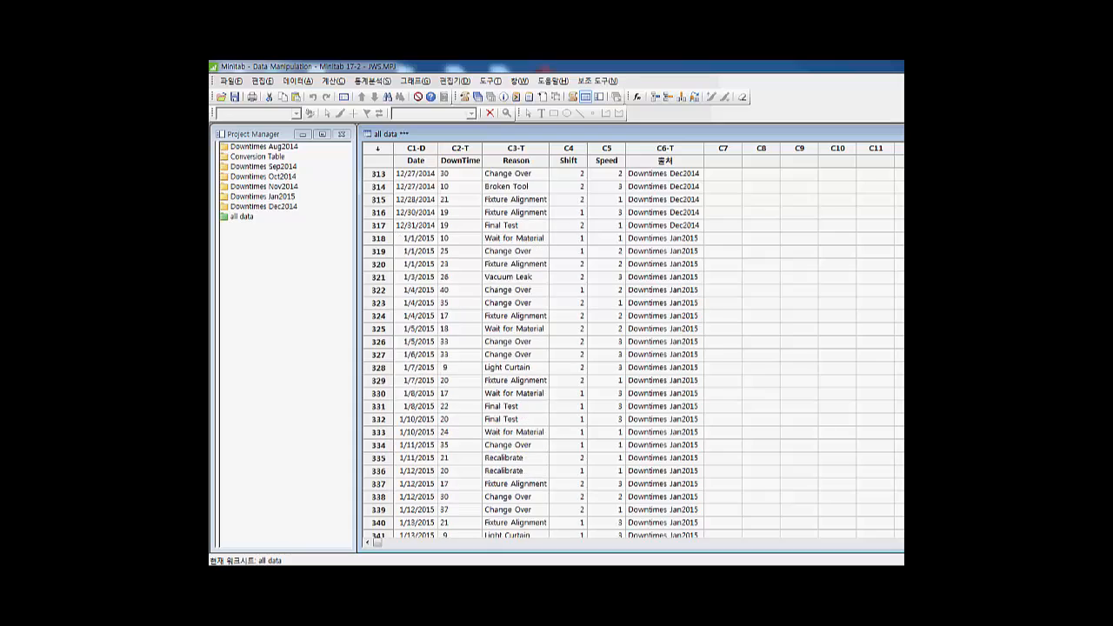
scroll(539, 347, down, 5)
click(416, 330)
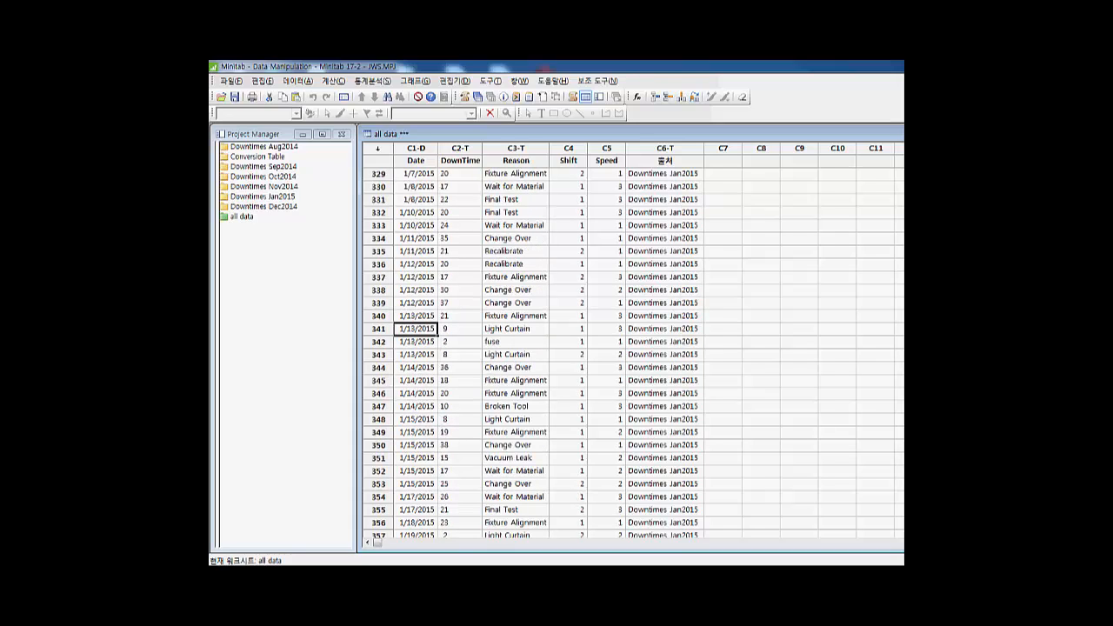
click(459, 342)
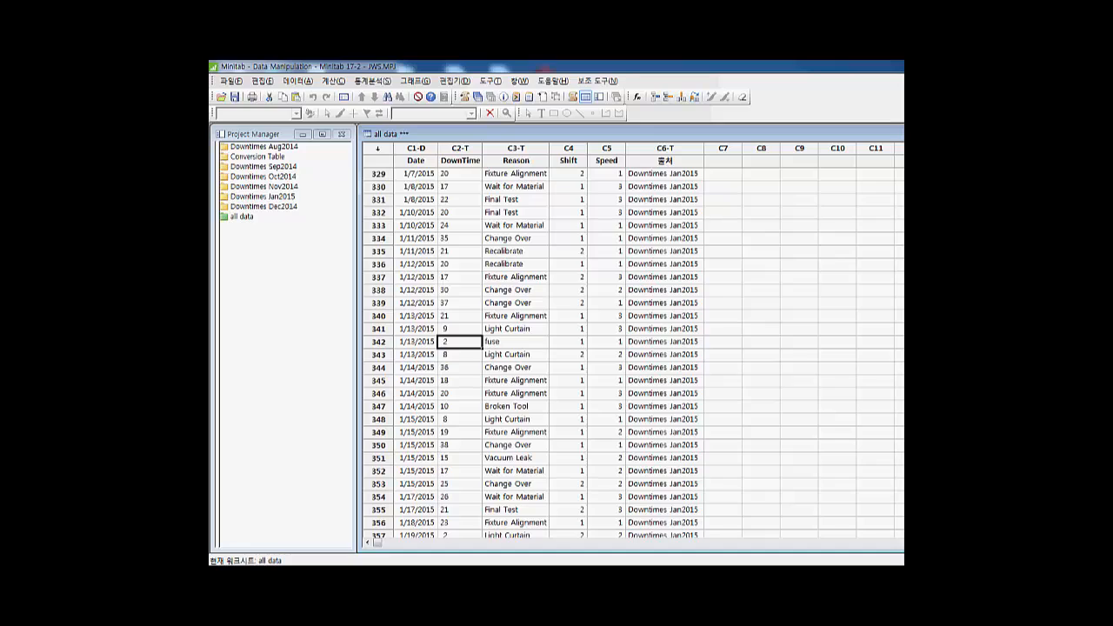
click(516, 368)
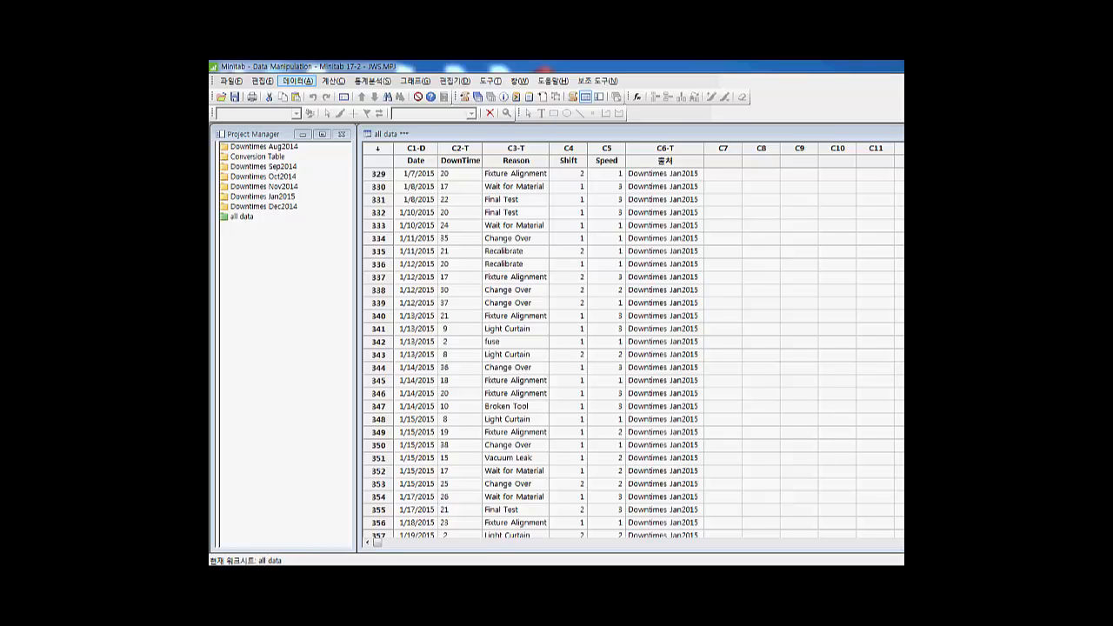
click(297, 81)
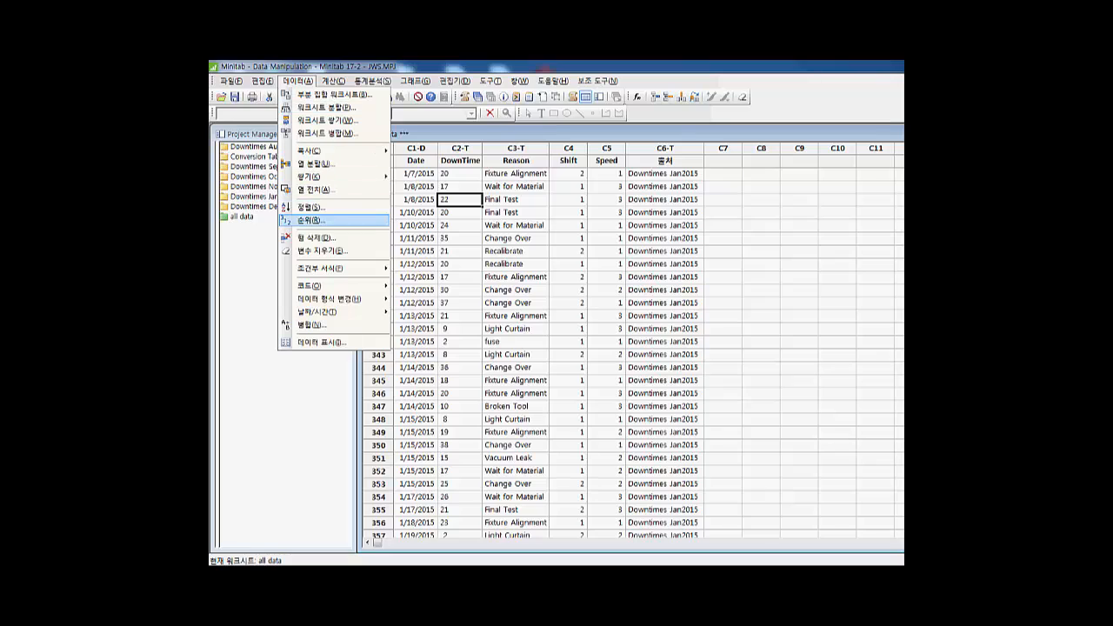
mouse_move(330, 299)
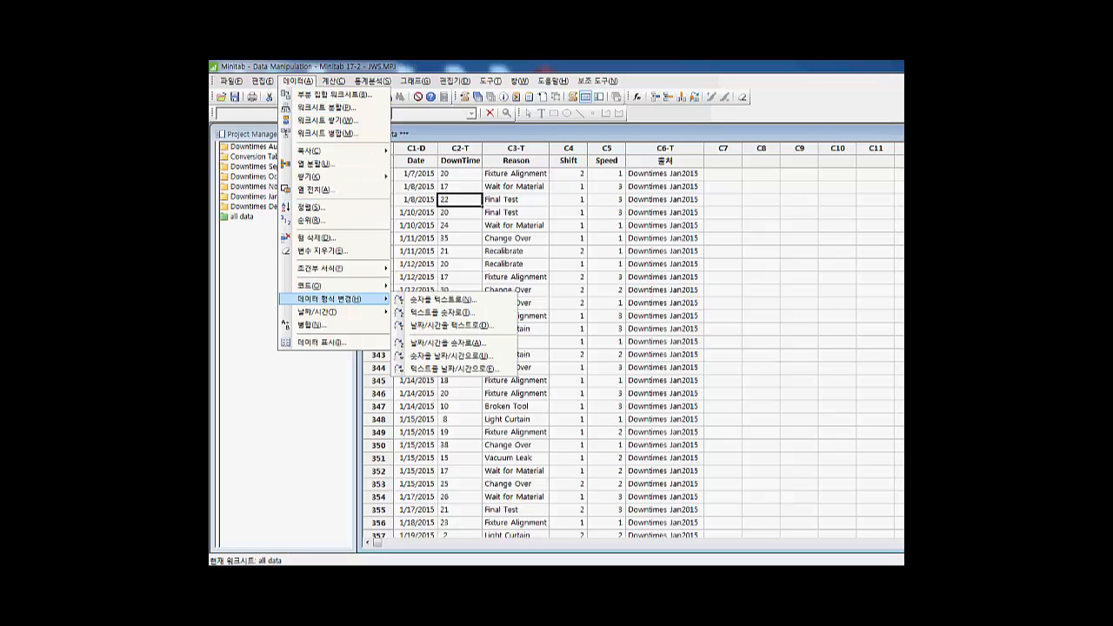
click(459, 225)
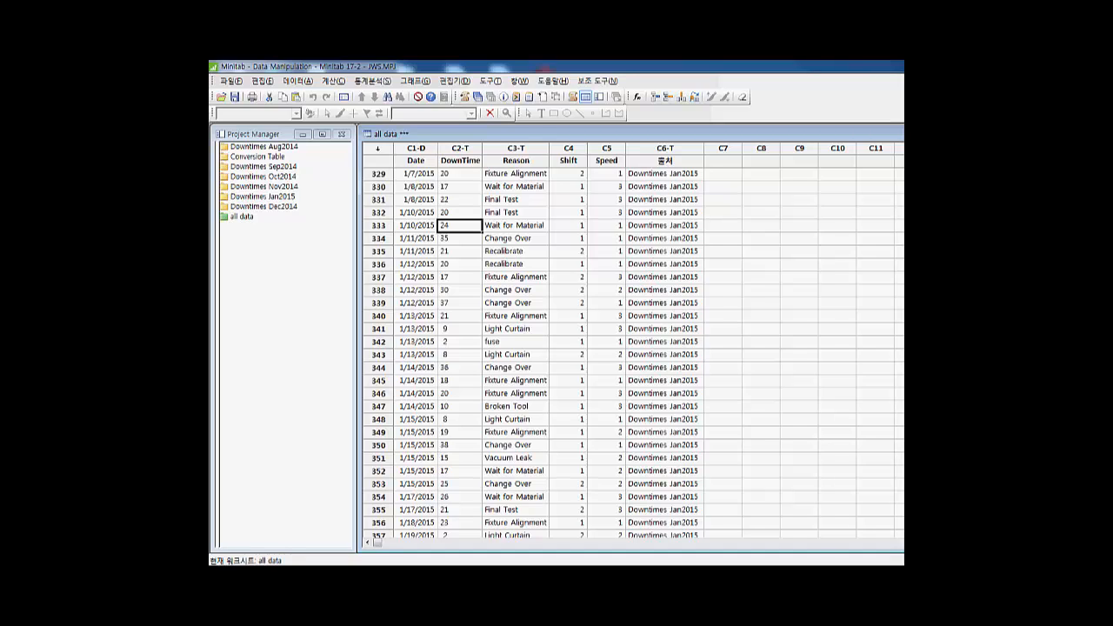
- Change the DownTime column's format from text to automatic numeric (자동 숫자)
right_click(460, 221)
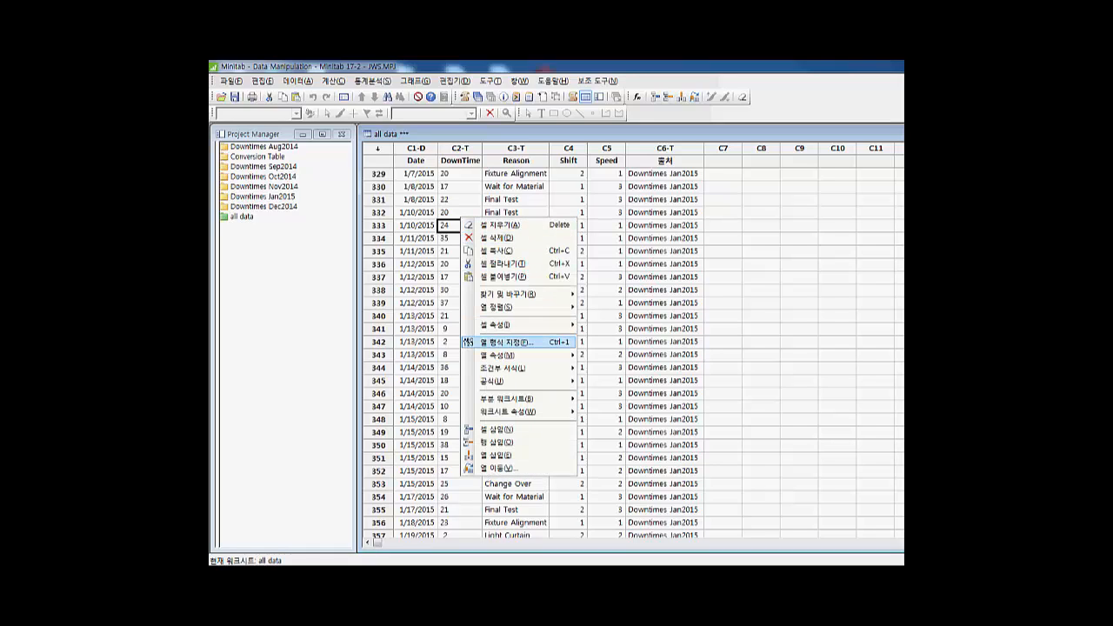
key(Return)
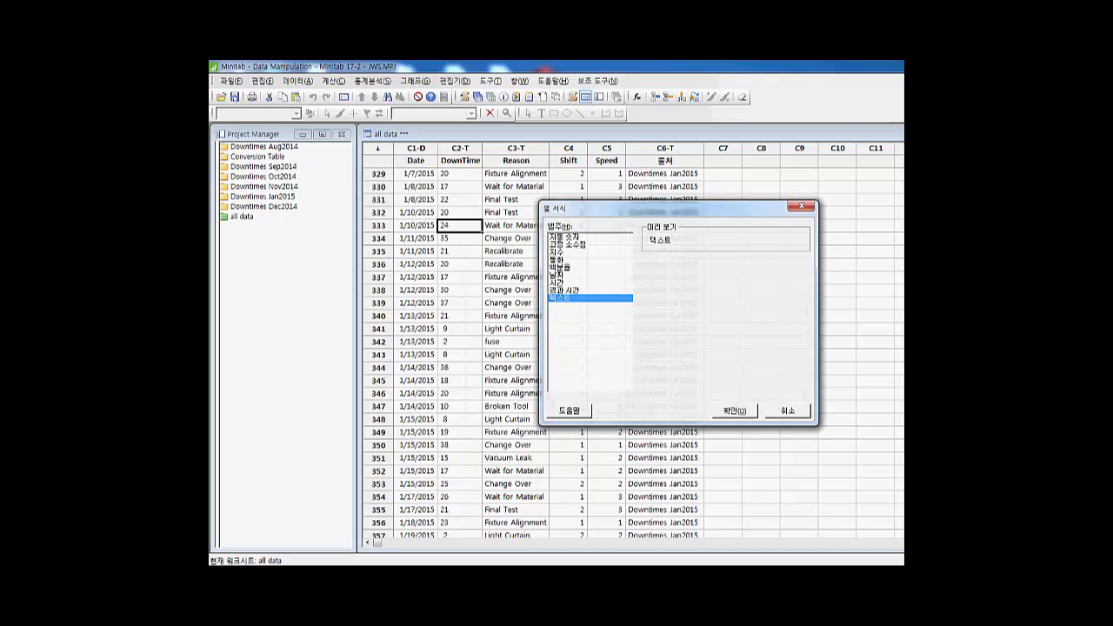
click(566, 237)
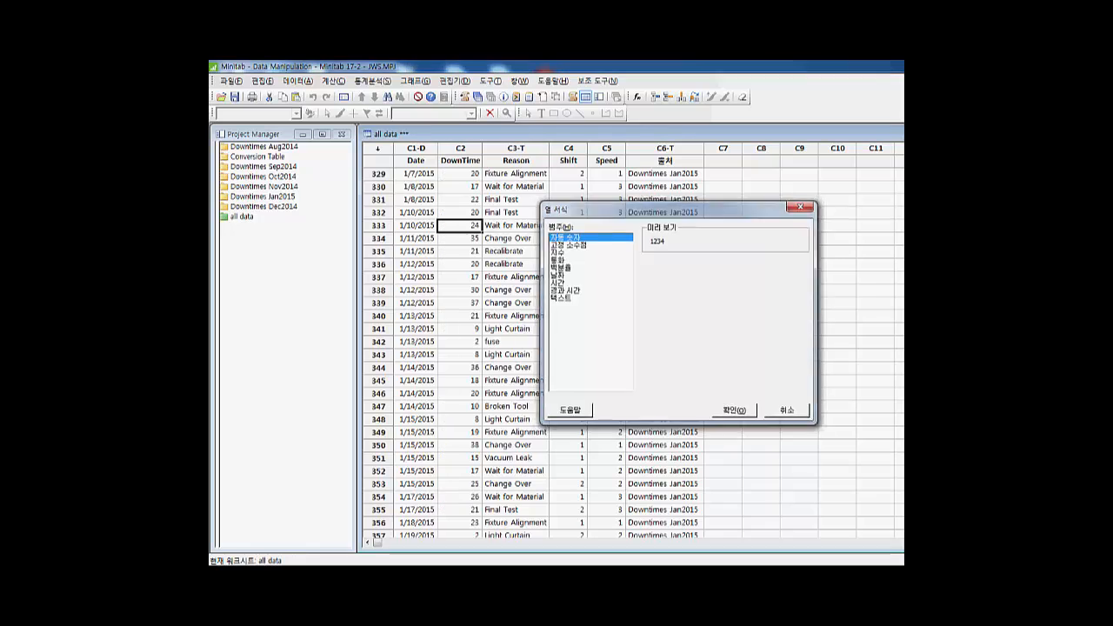
click(735, 410)
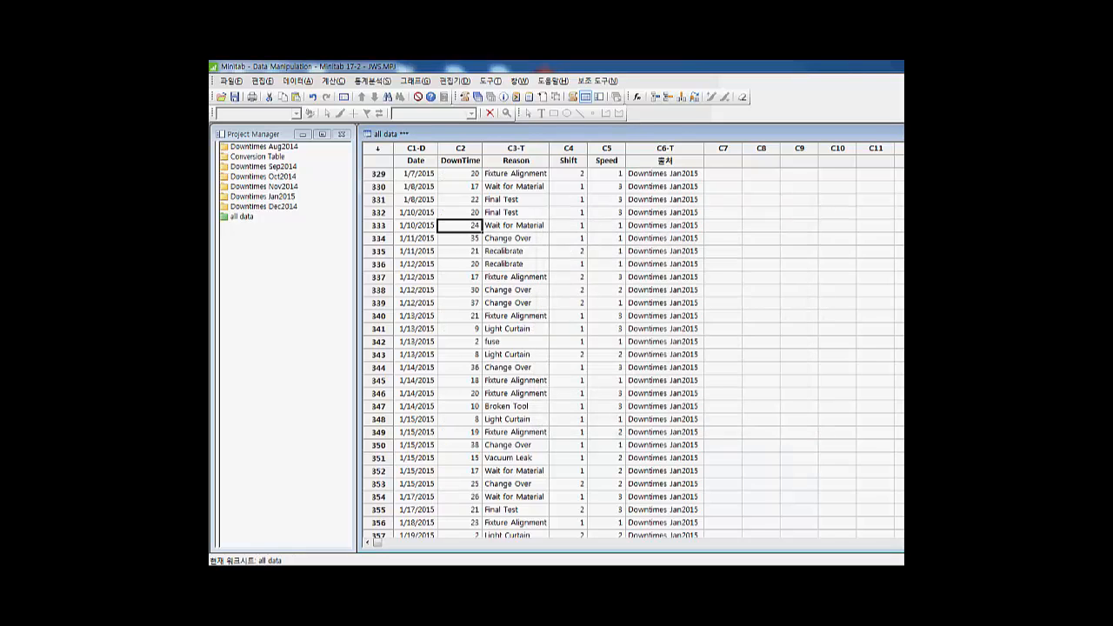
- Examine the time (시간) and elapsed time (경과 시간) formats offered for the Date column, leaving its format as is
click(416, 213)
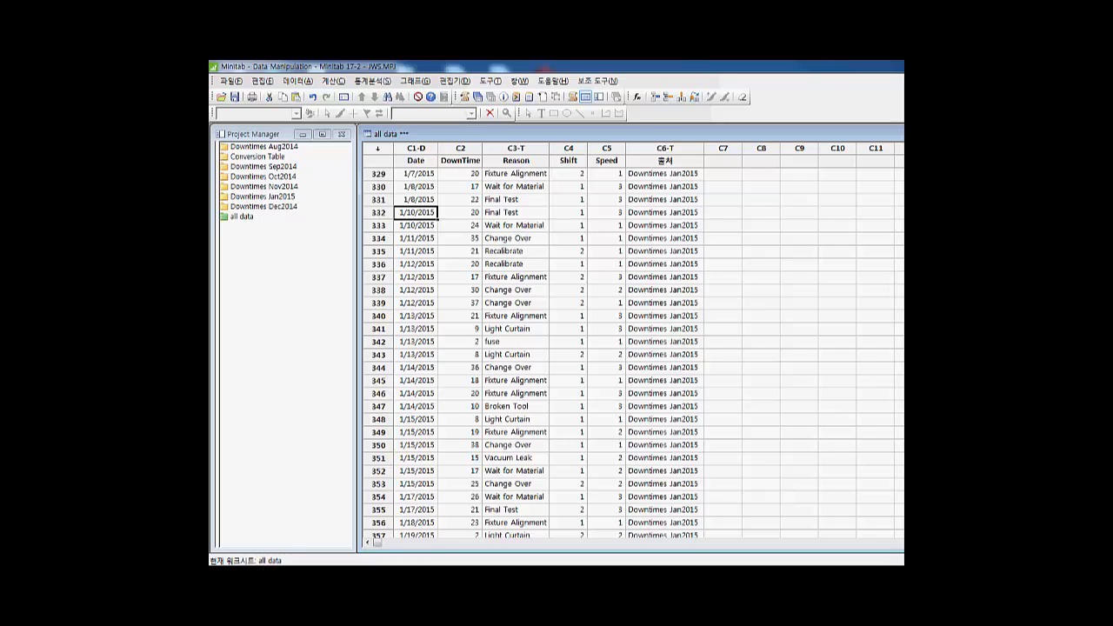
right_click(406, 216)
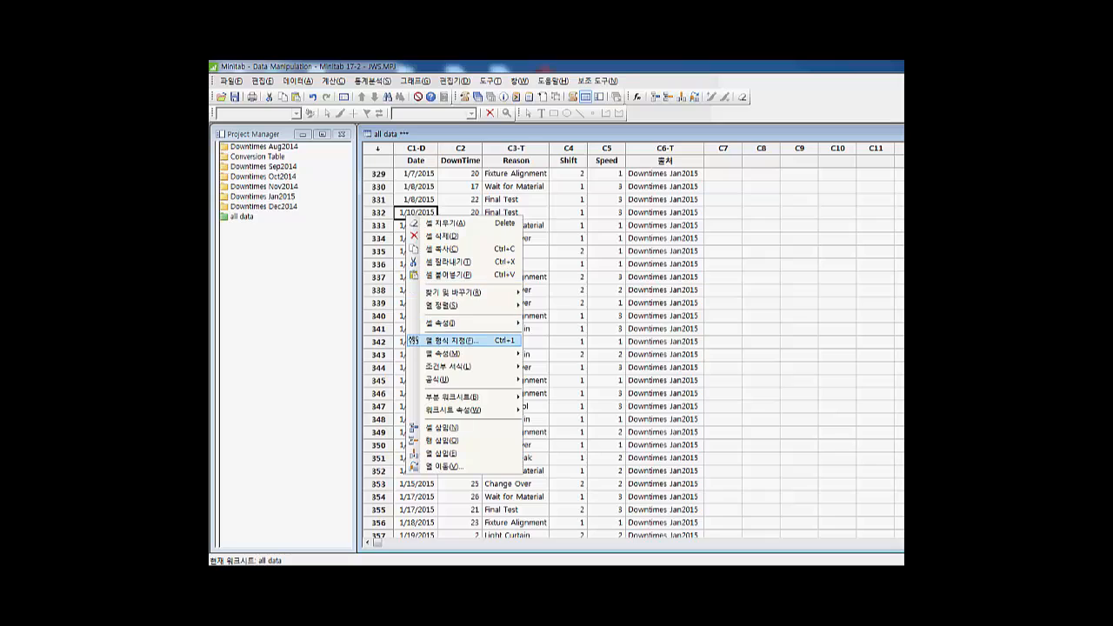
click(453, 341)
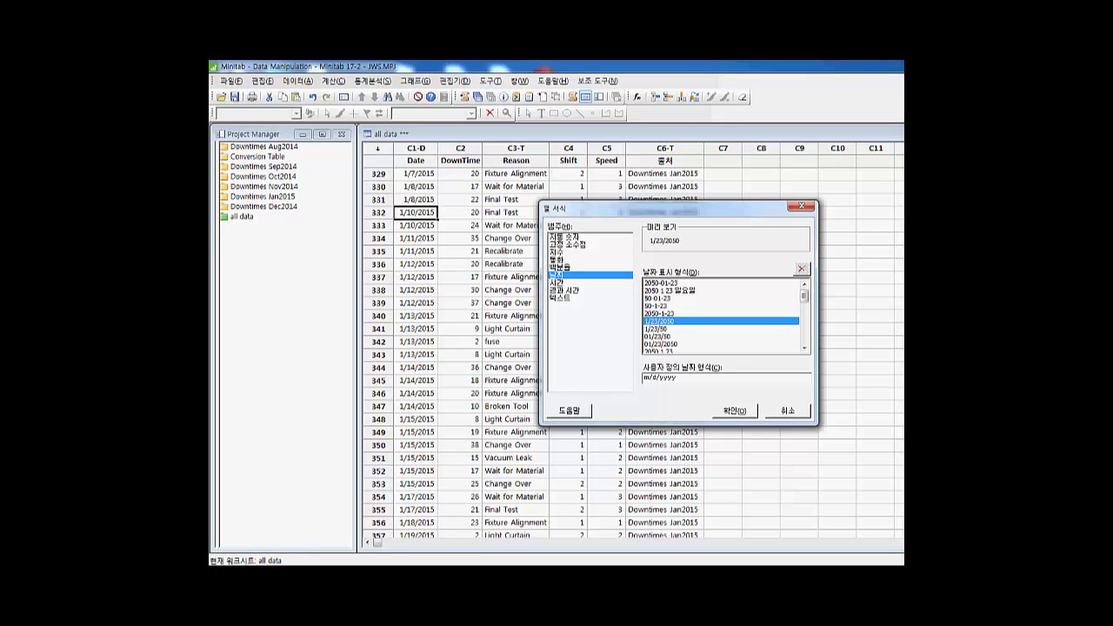
click(557, 283)
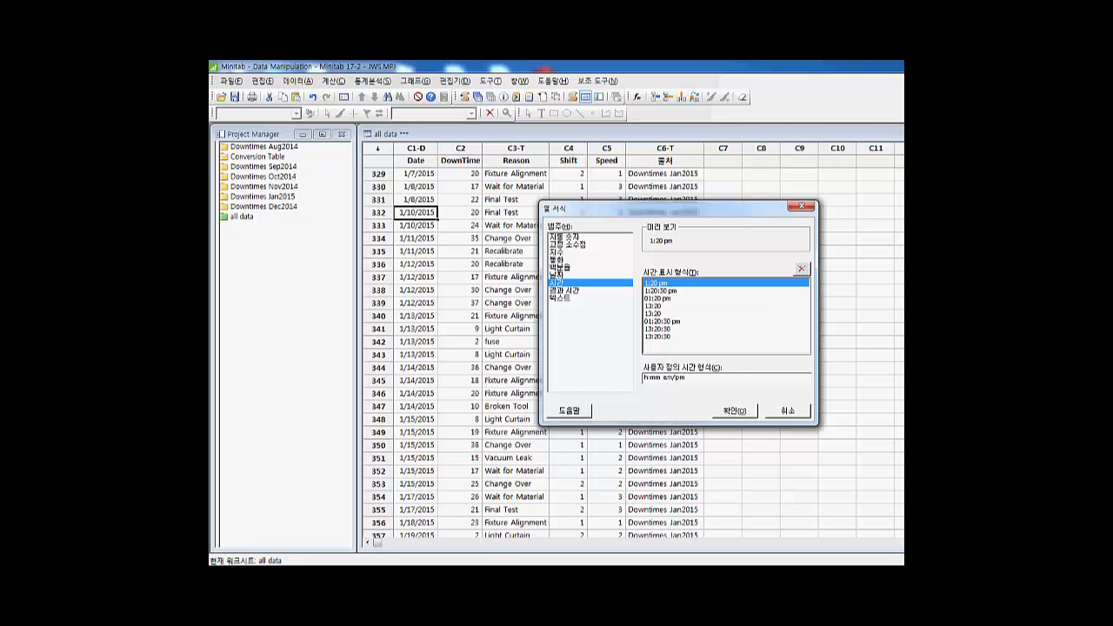
click(564, 291)
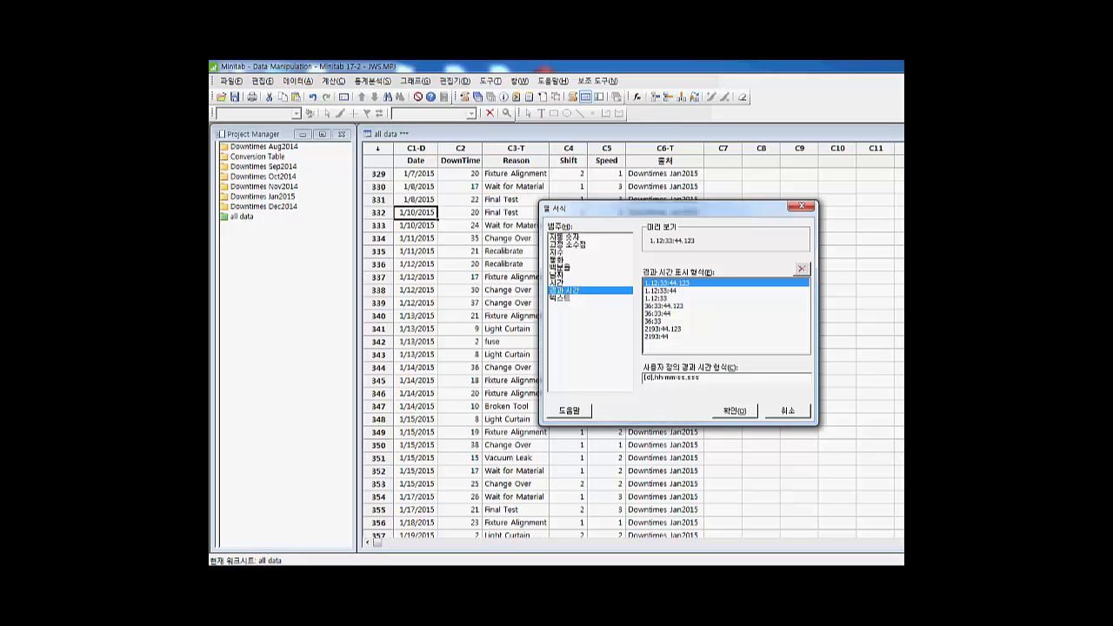
click(788, 411)
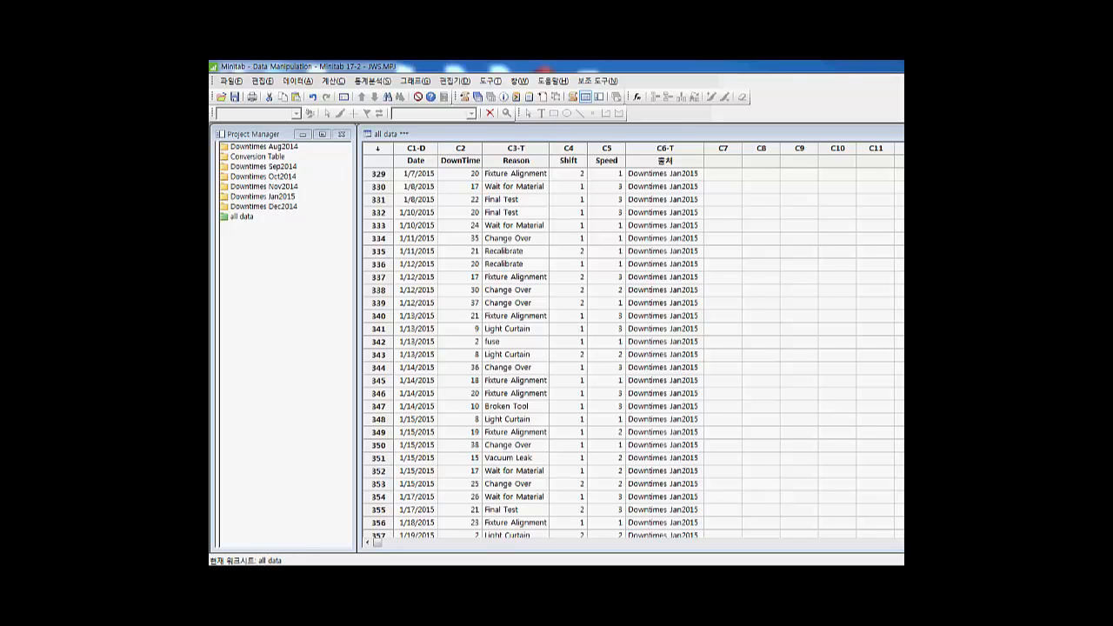
- Set up recoding of the Speed column to text, using the individual value method (개별 값 코드화)
click(297, 81)
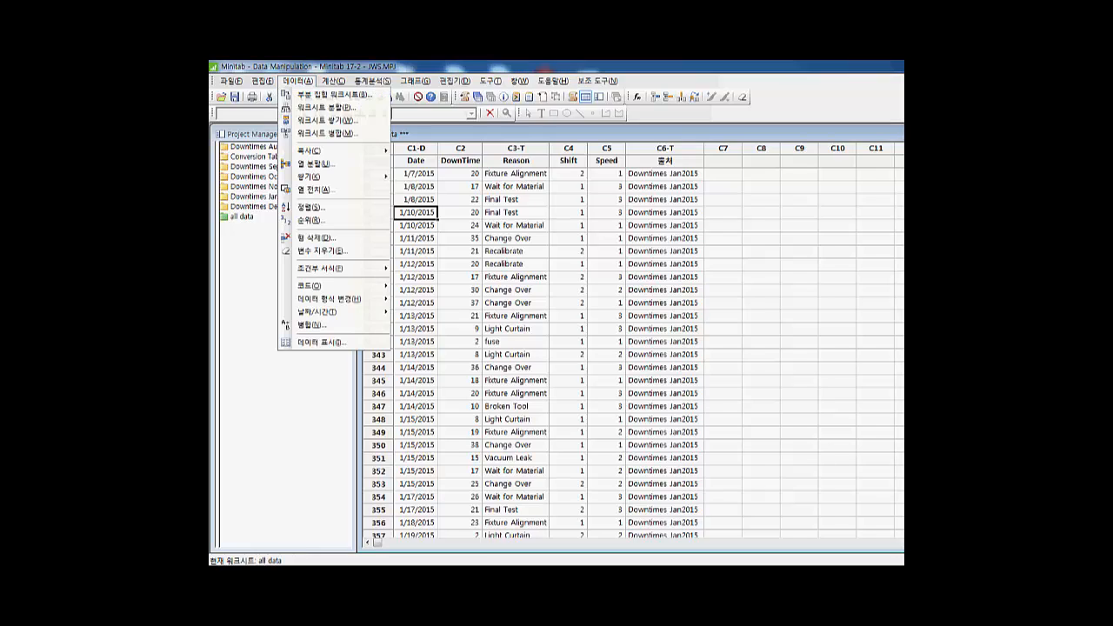
mouse_move(335, 285)
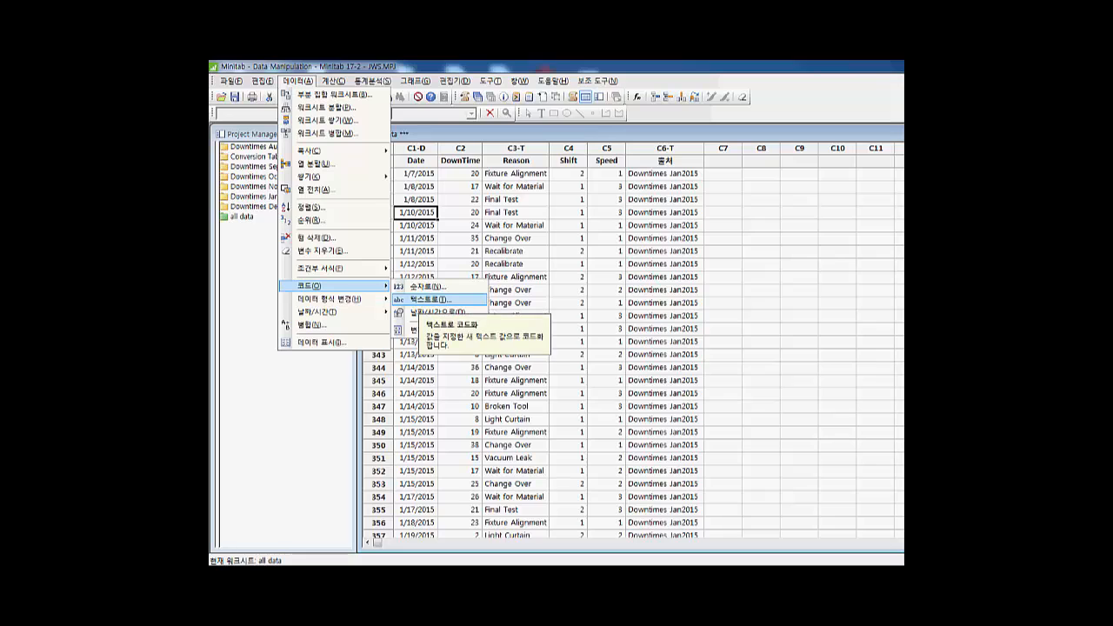
click(422, 299)
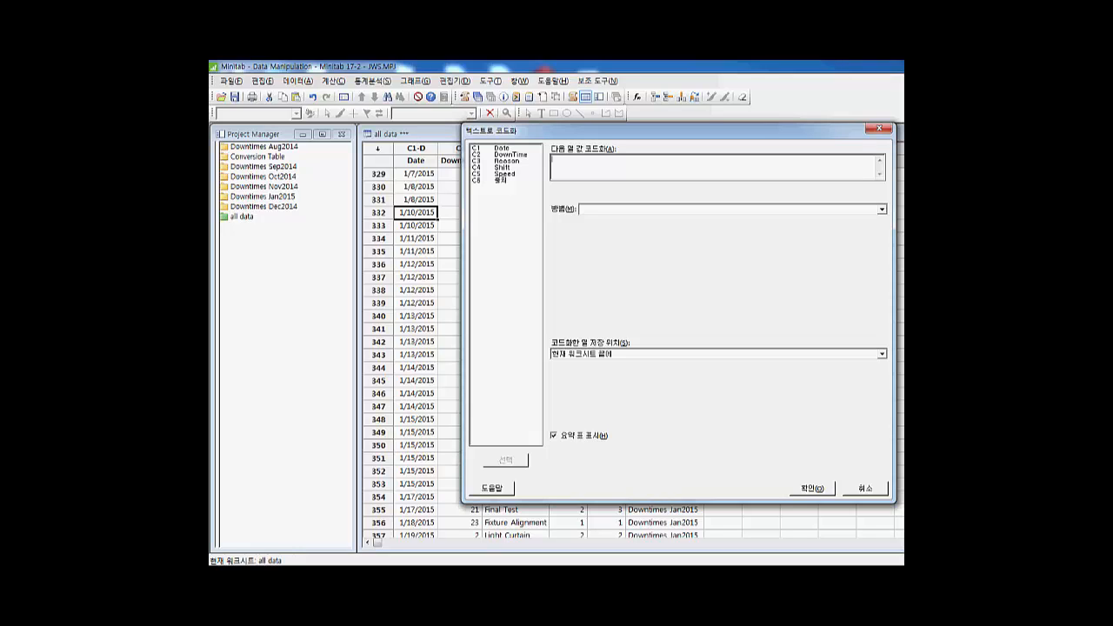
double_click(505, 174)
click(882, 210)
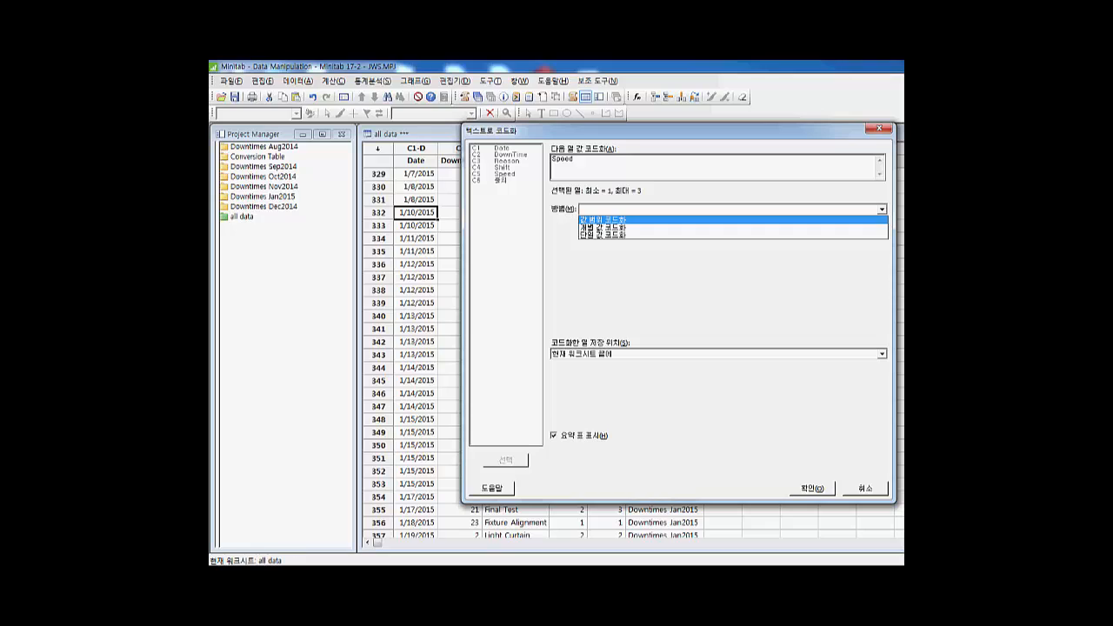
click(609, 228)
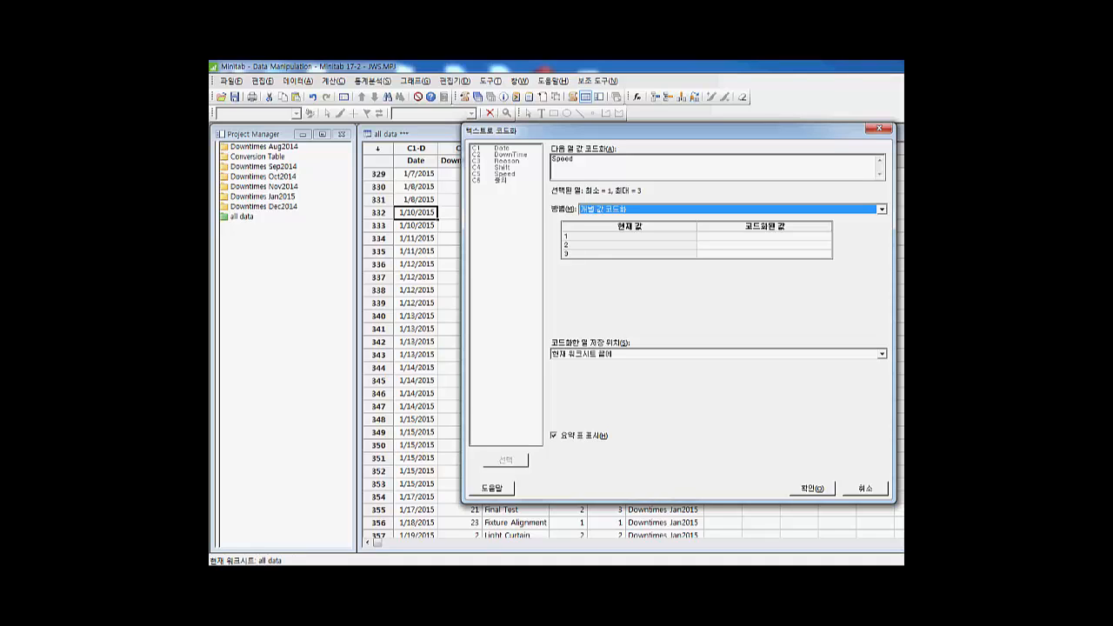
- Assign the coded values 낮음, 중간 and 높음 to Speed values 1, 2 and 3
click(764, 236)
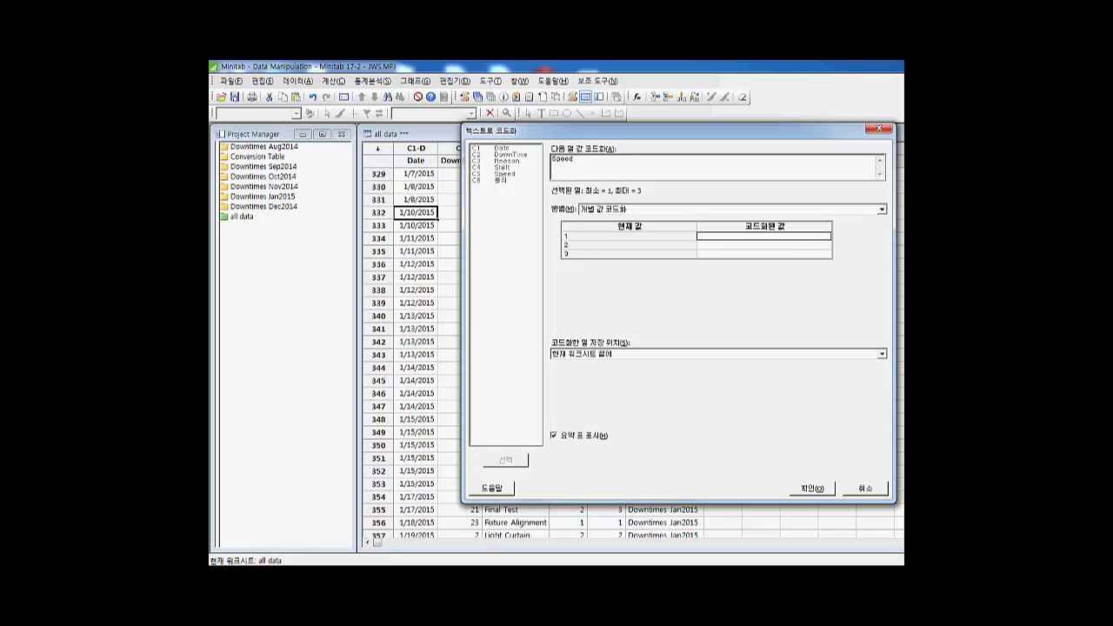
text(sm)
key(BackSpace)
key(BackSpace)
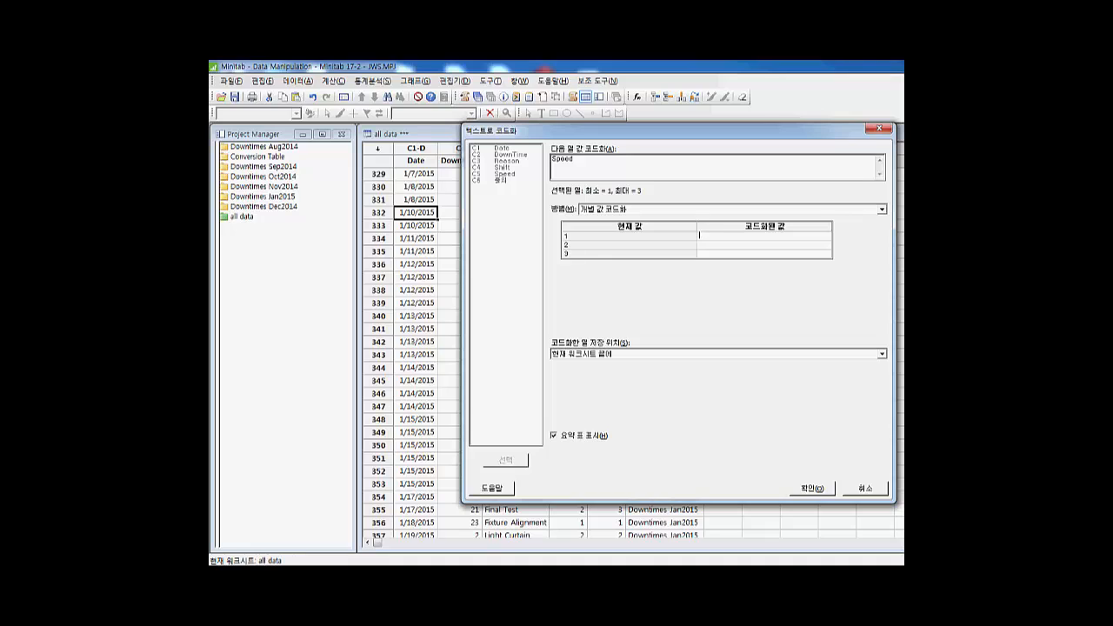
key(Hangul)
text(ㄴ낮음)
key(Return)
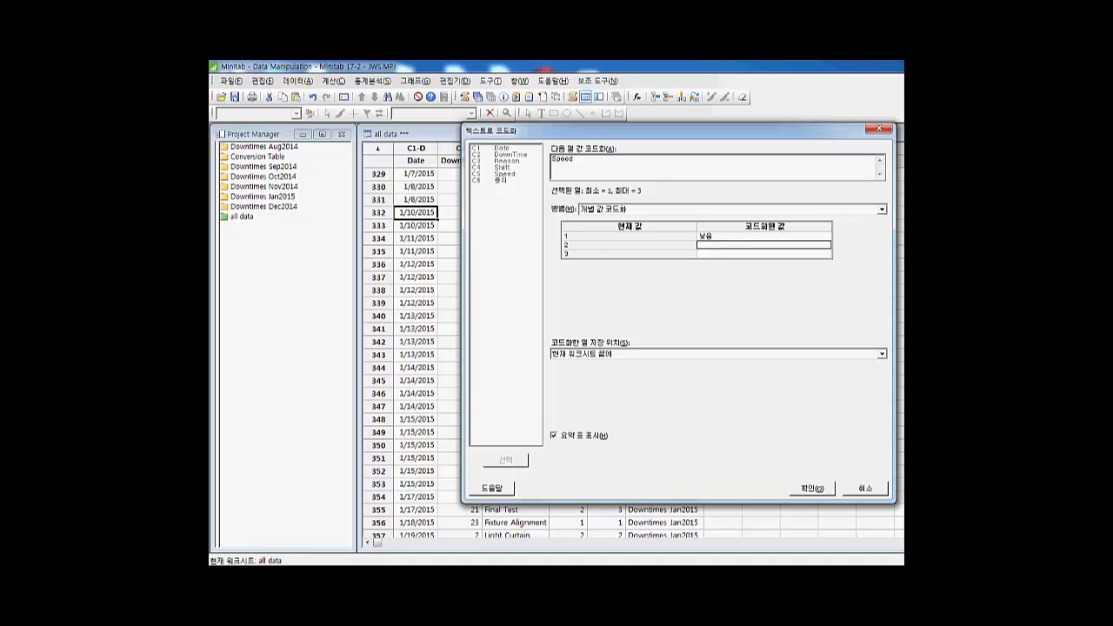
text(높음)
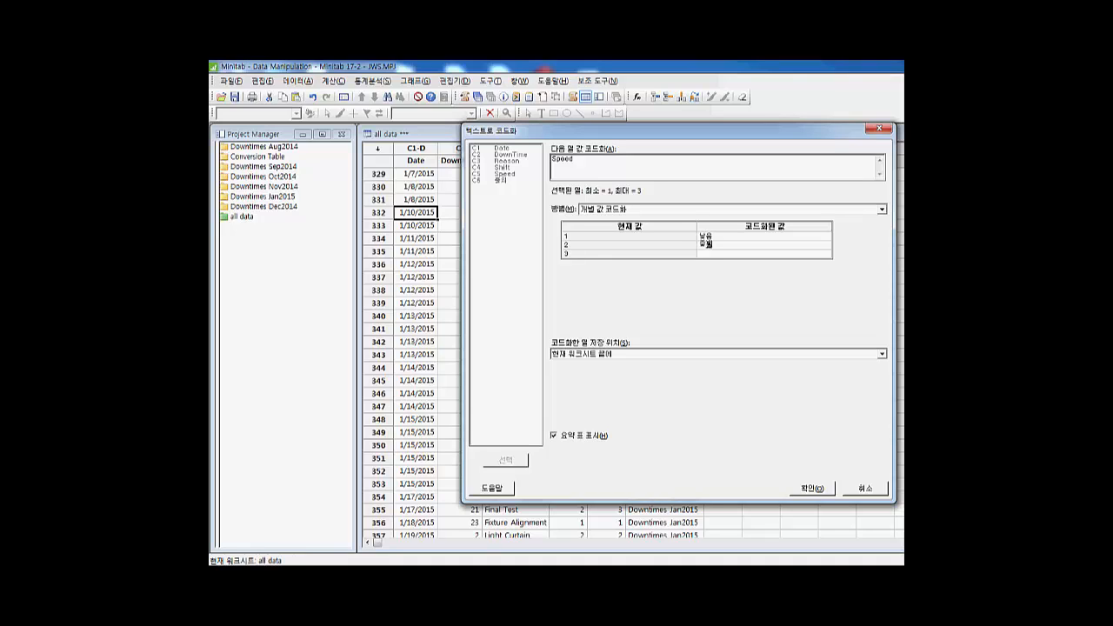
text(간)
key(Return)
text(높음)
- Store the coded Speed values in the original column (원본 열에), run the recode and return to the all data worksheet
click(882, 354)
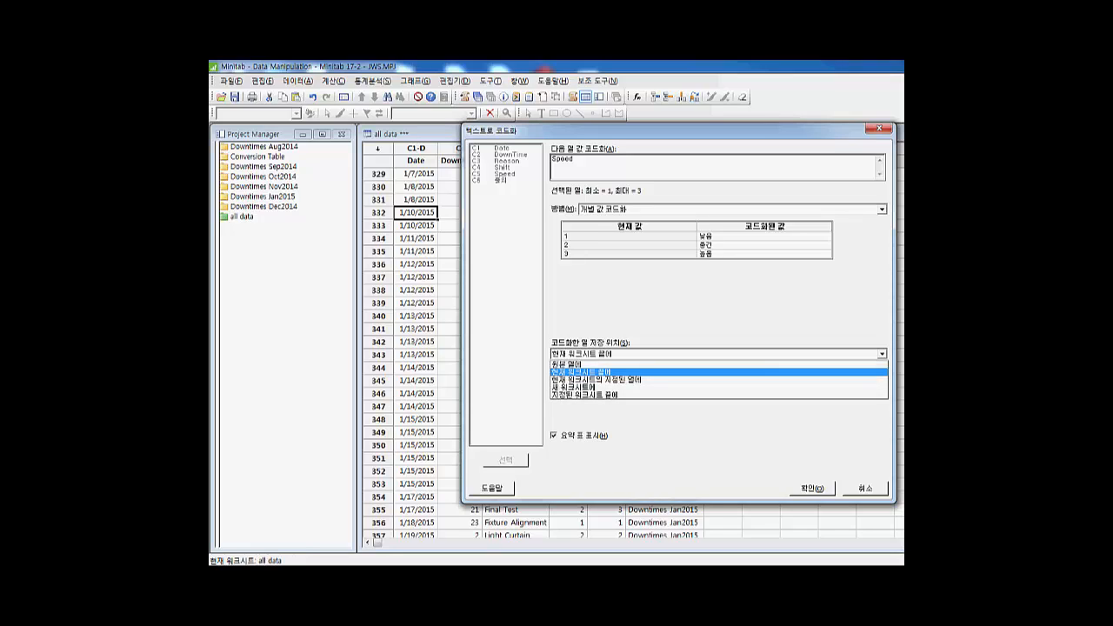
key(Up)
key(Return)
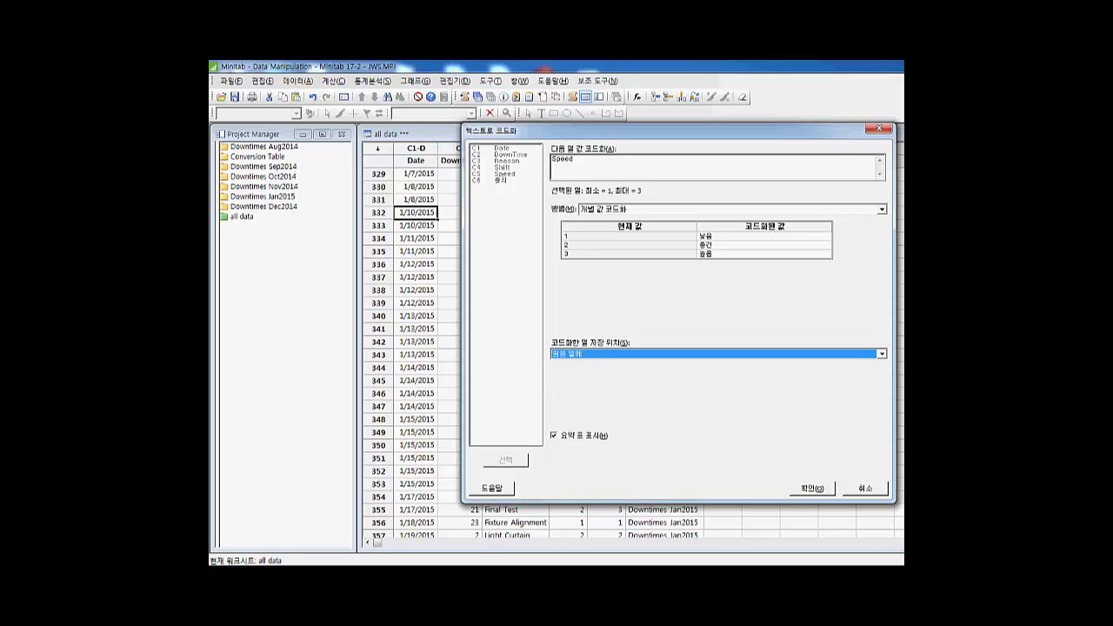
key(Return)
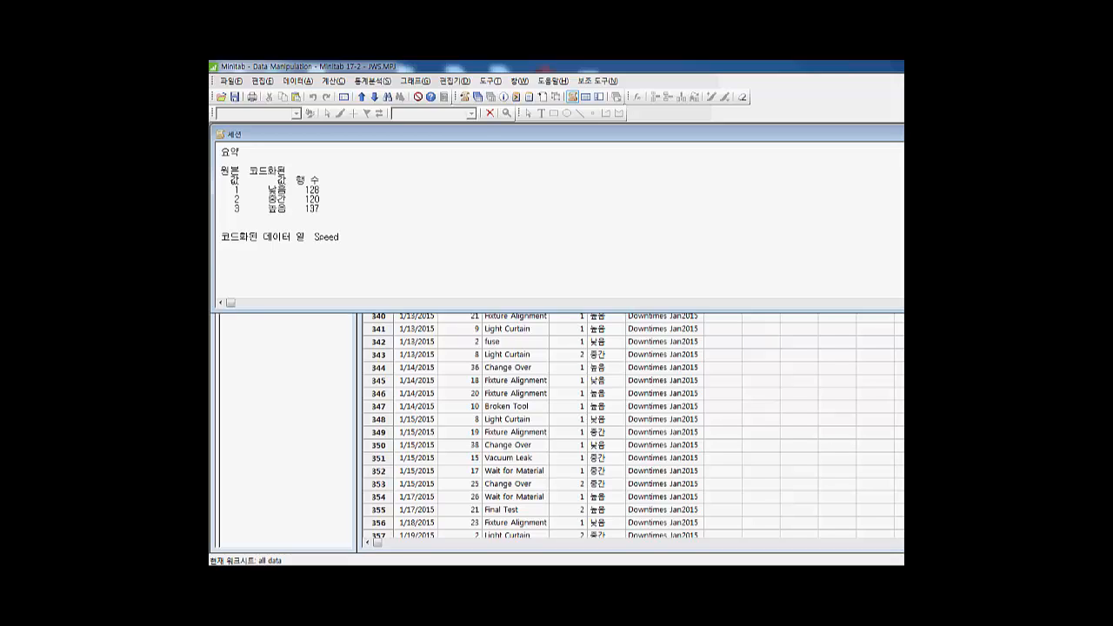
click(606, 394)
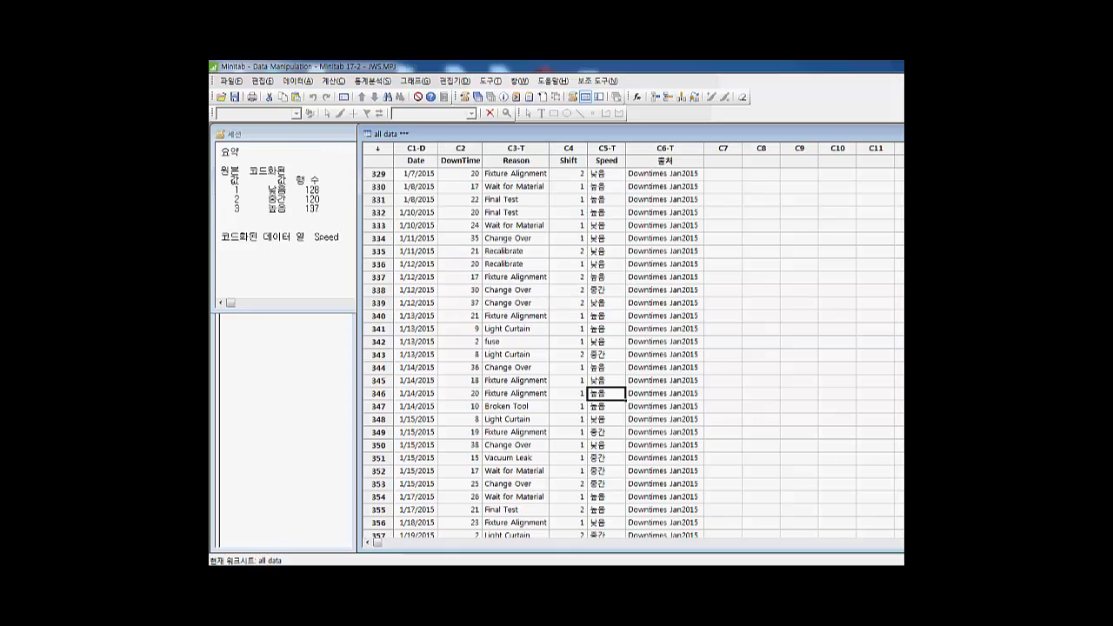
click(606, 355)
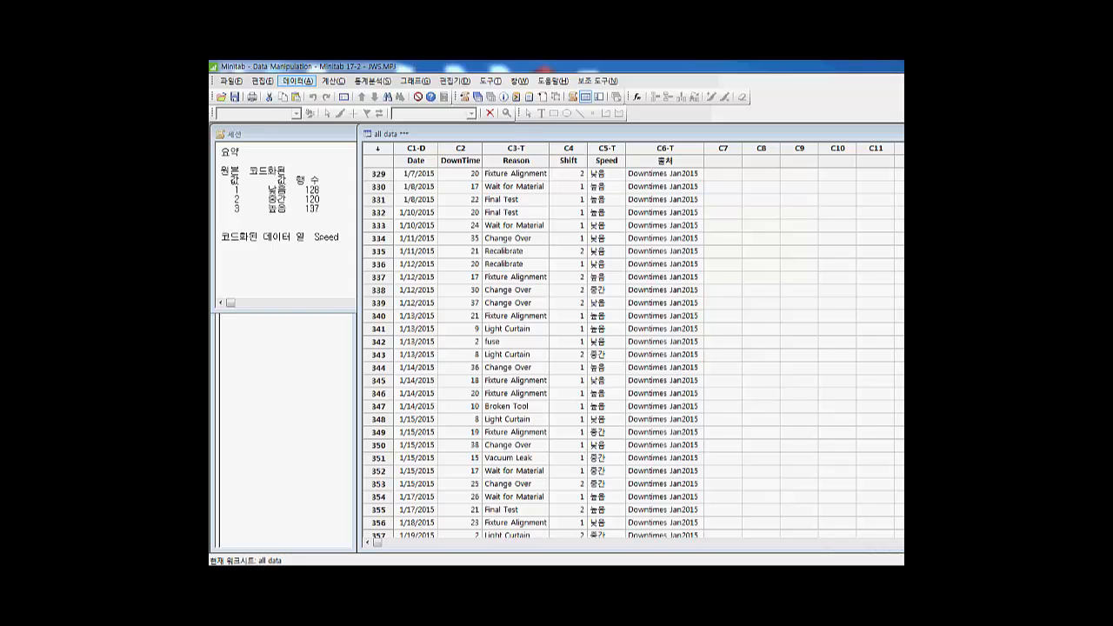
- Set up recoding of the Reason column to text, using the individual value method (개별 값 코드화)
click(297, 81)
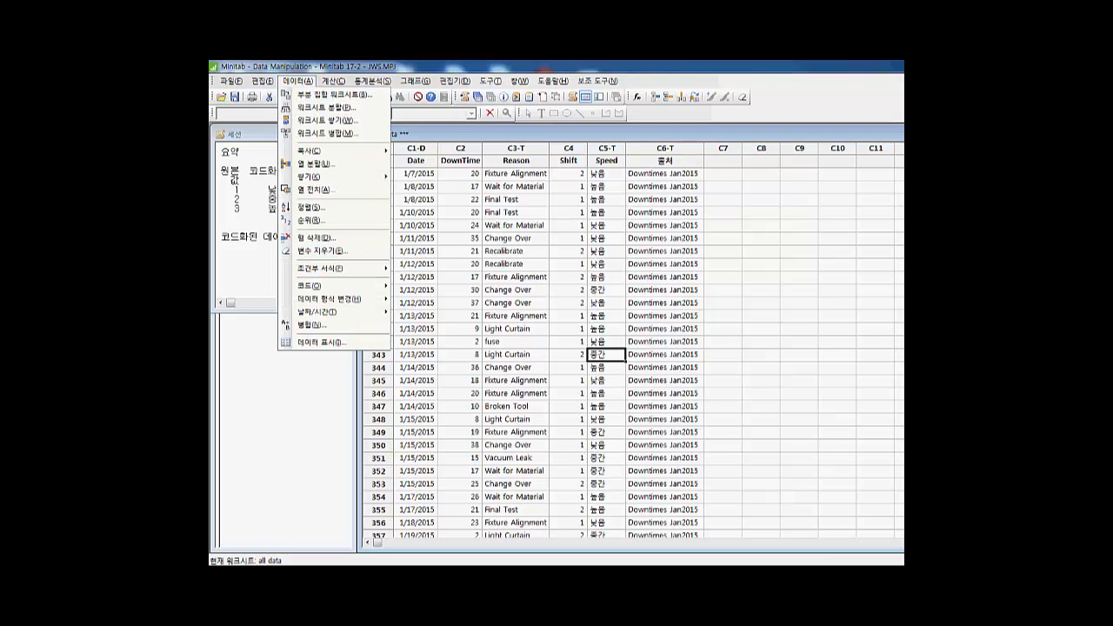
mouse_move(309, 285)
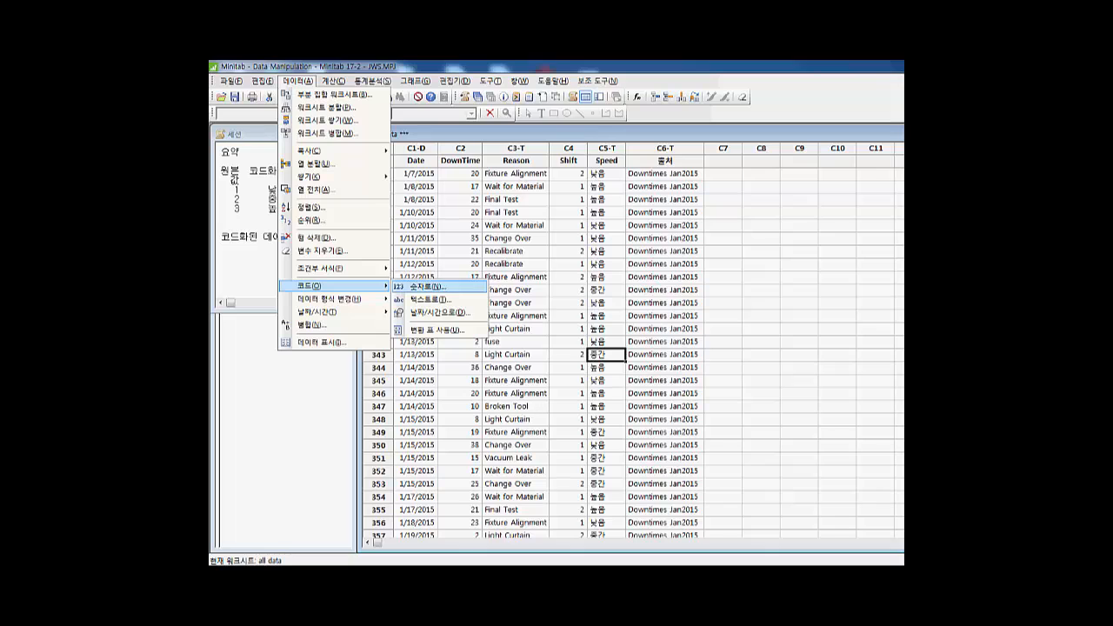
click(430, 299)
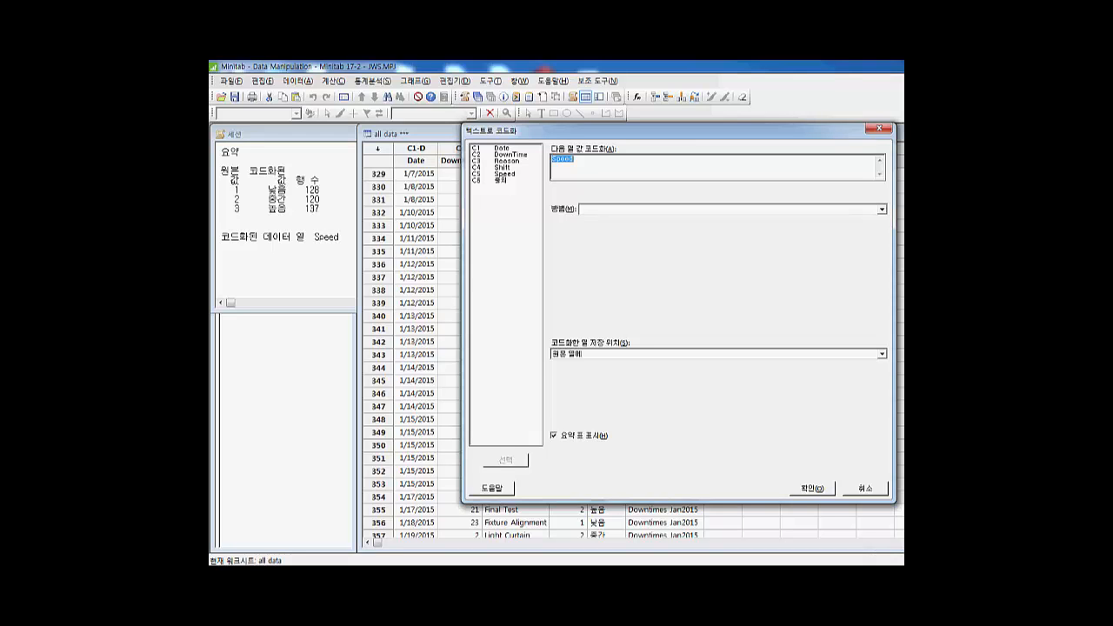
double_click(507, 161)
click(882, 210)
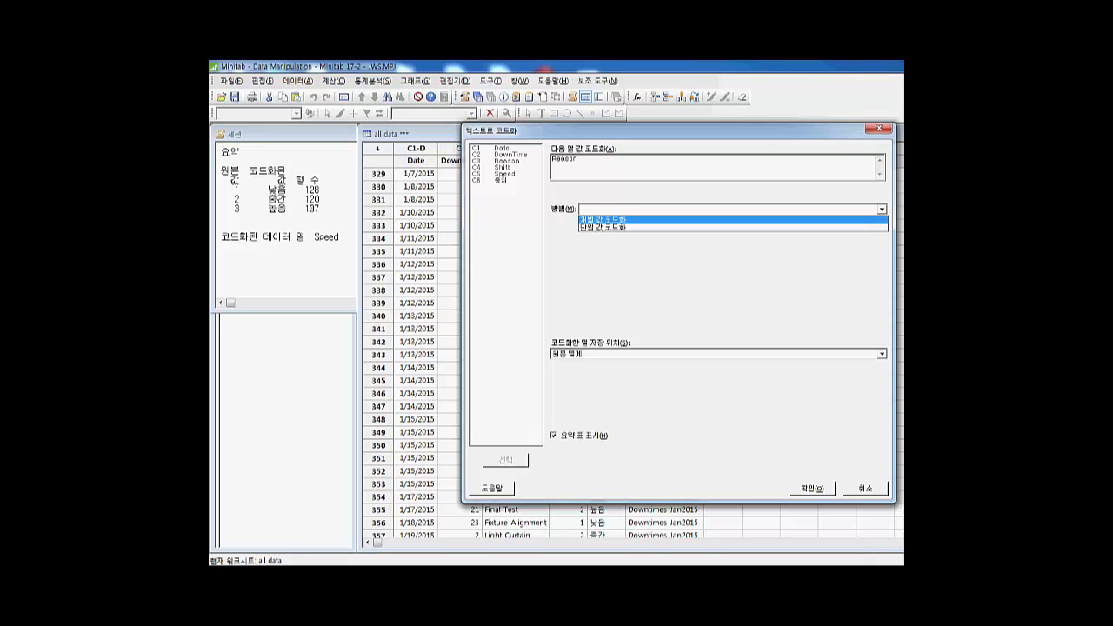
click(604, 220)
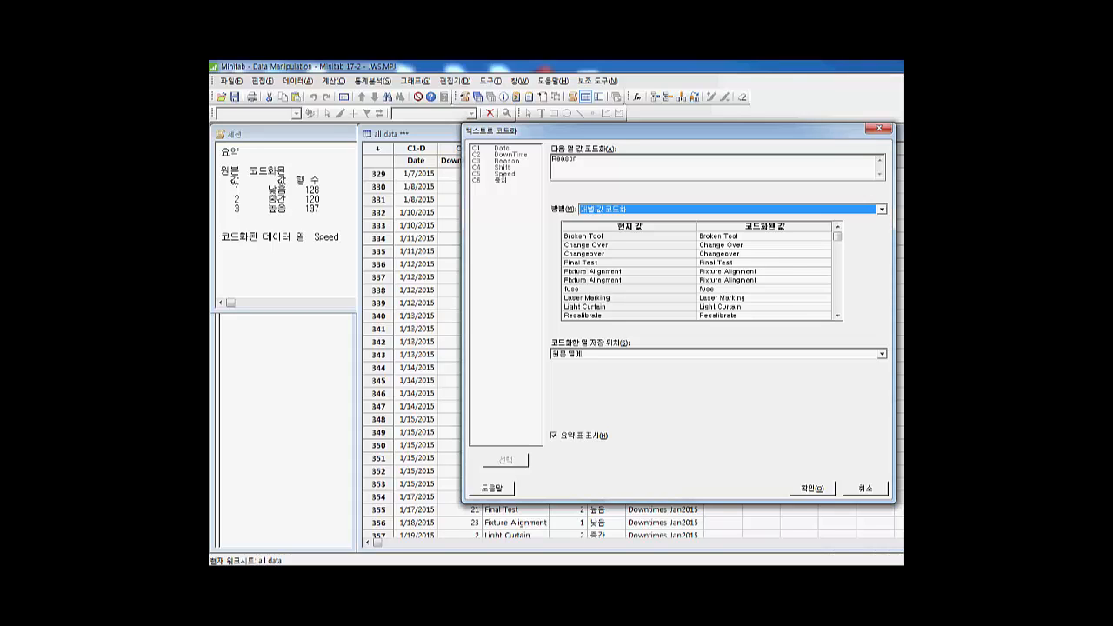
- Set the coded value of Changeover to Change Over and correct the misspelled alignment entry to Fixture Alignment
click(718, 253)
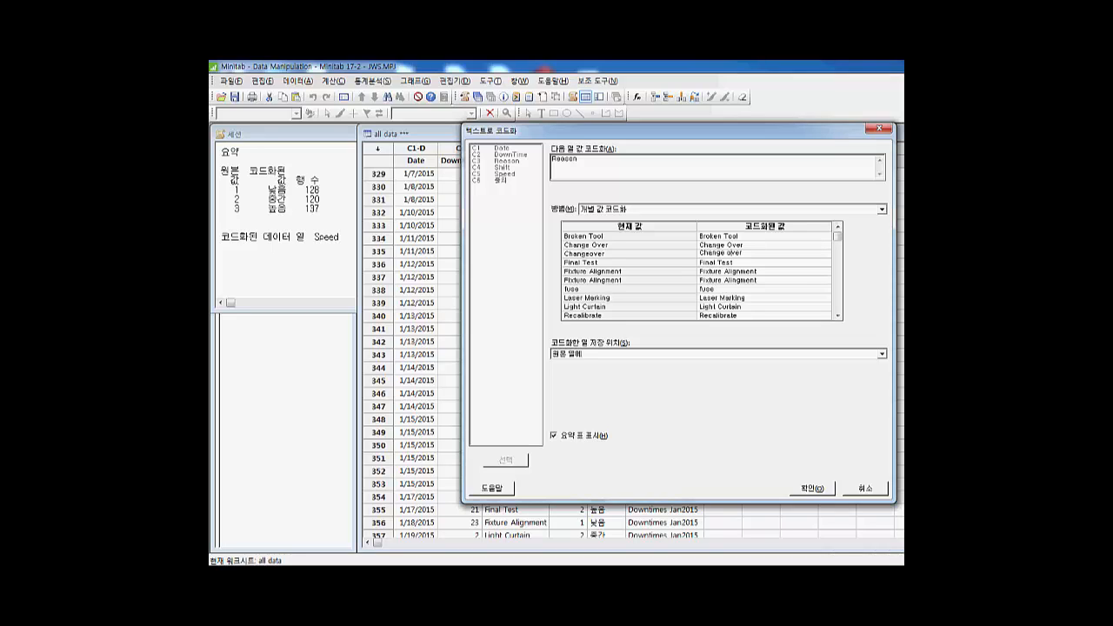
key(Delete)
text(O)
key(BackSpace)
key(BackSpace)
text(gn)
key(Return)
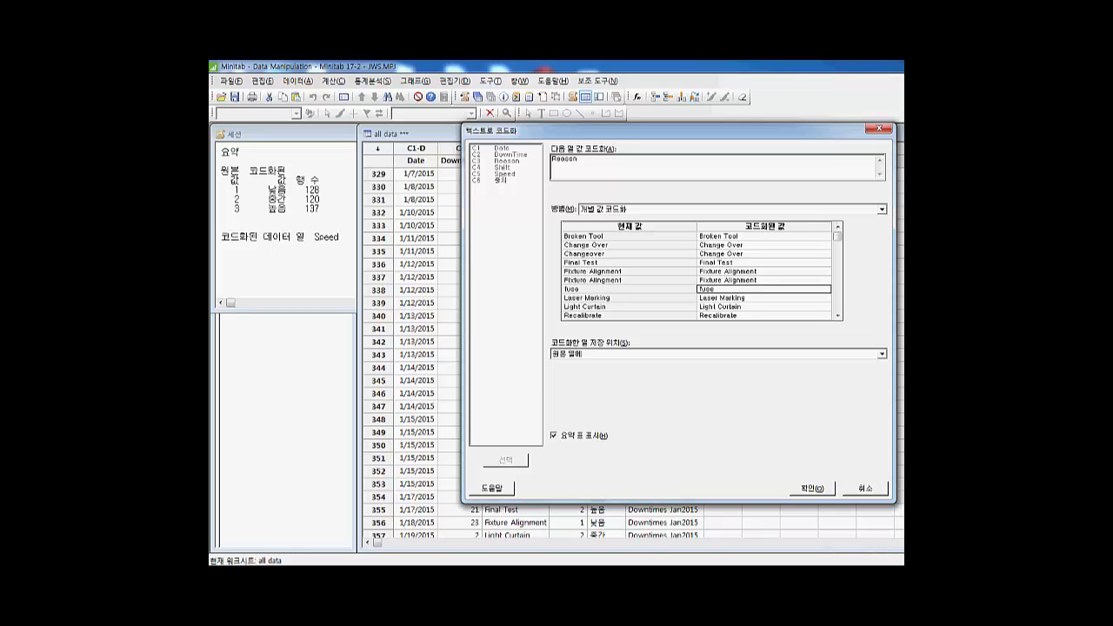
- Set the coded value of fuse to Fuse and apply the Reason column recode
double_click(702, 288)
key(BackSpace)
text(F)
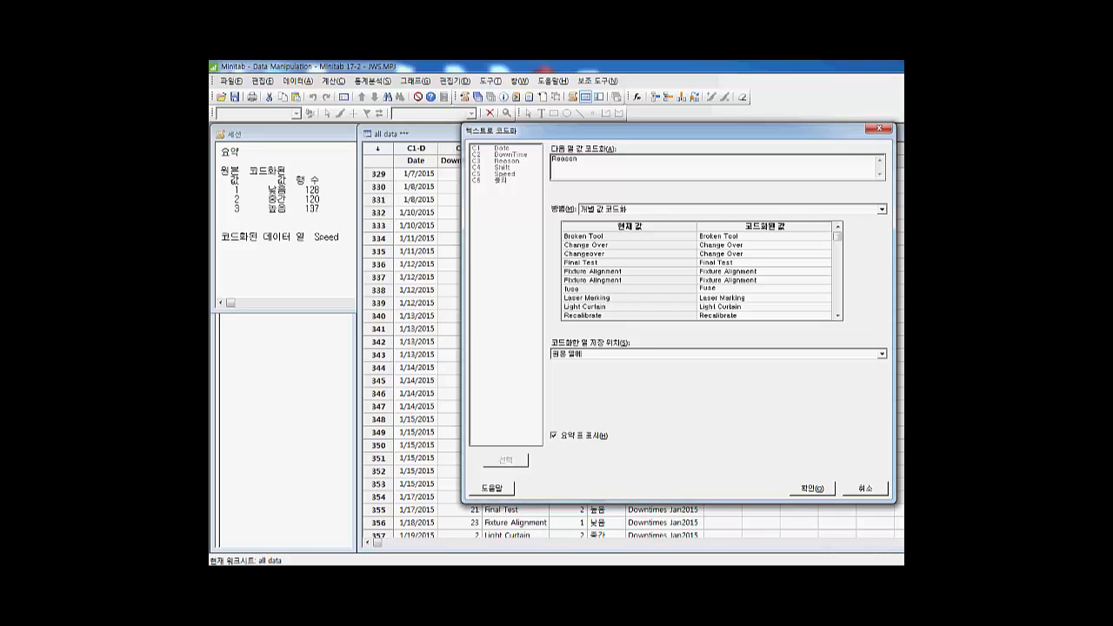
key(Return)
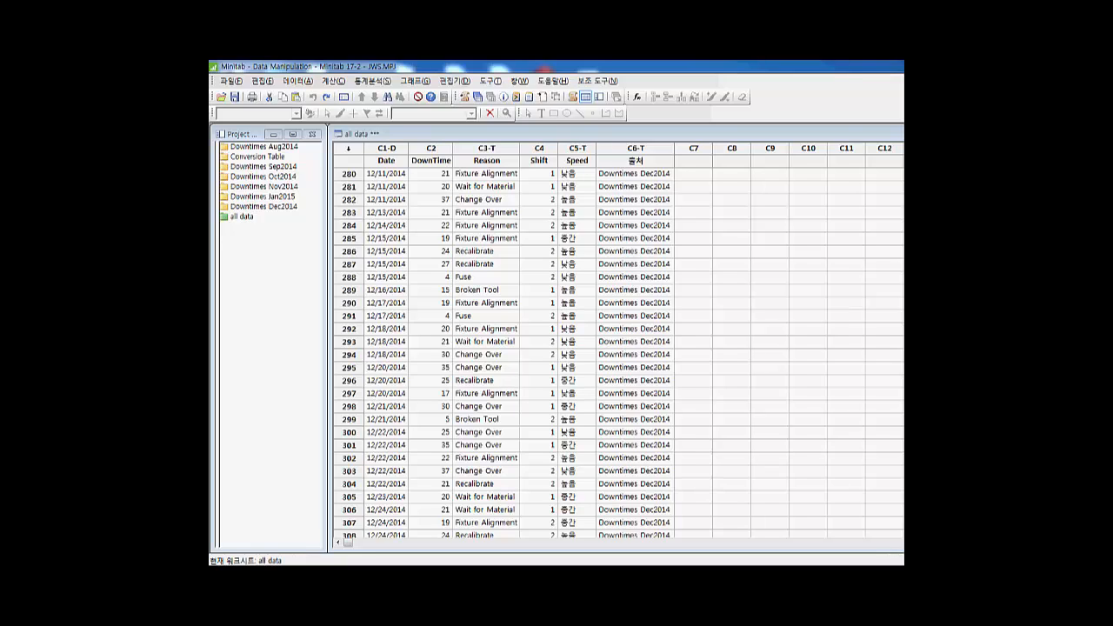
right_click(588, 521)
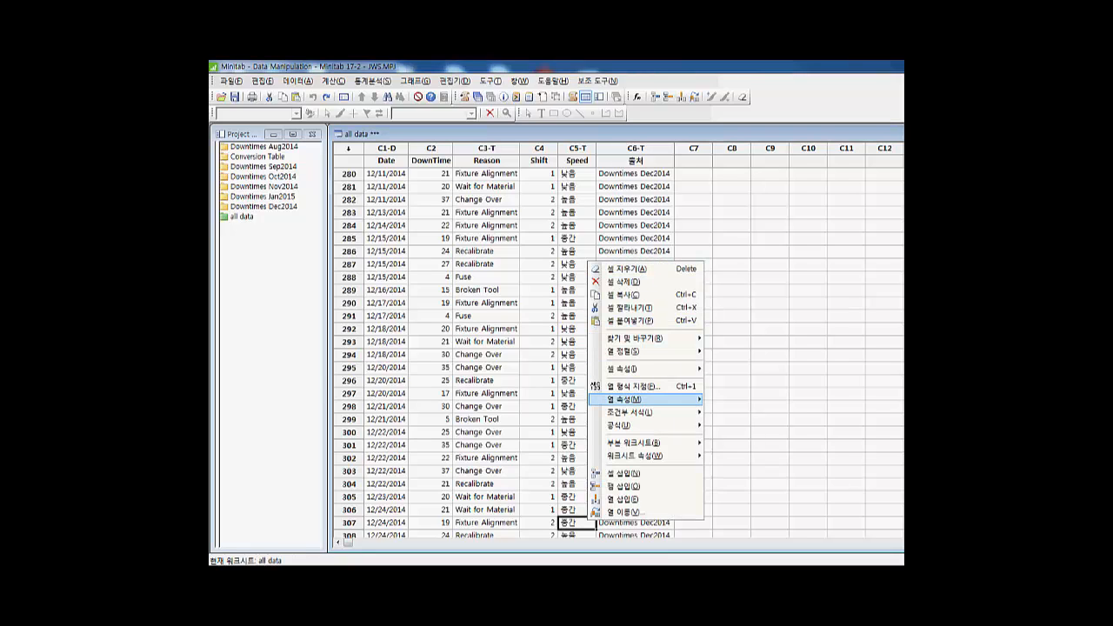
mouse_move(643, 412)
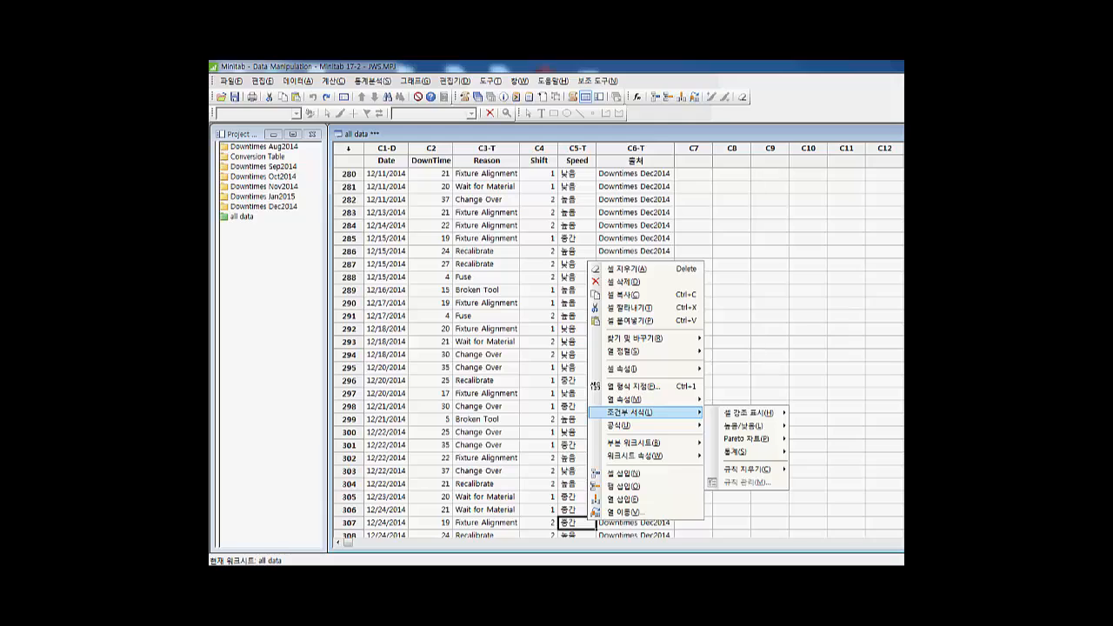
click(576, 394)
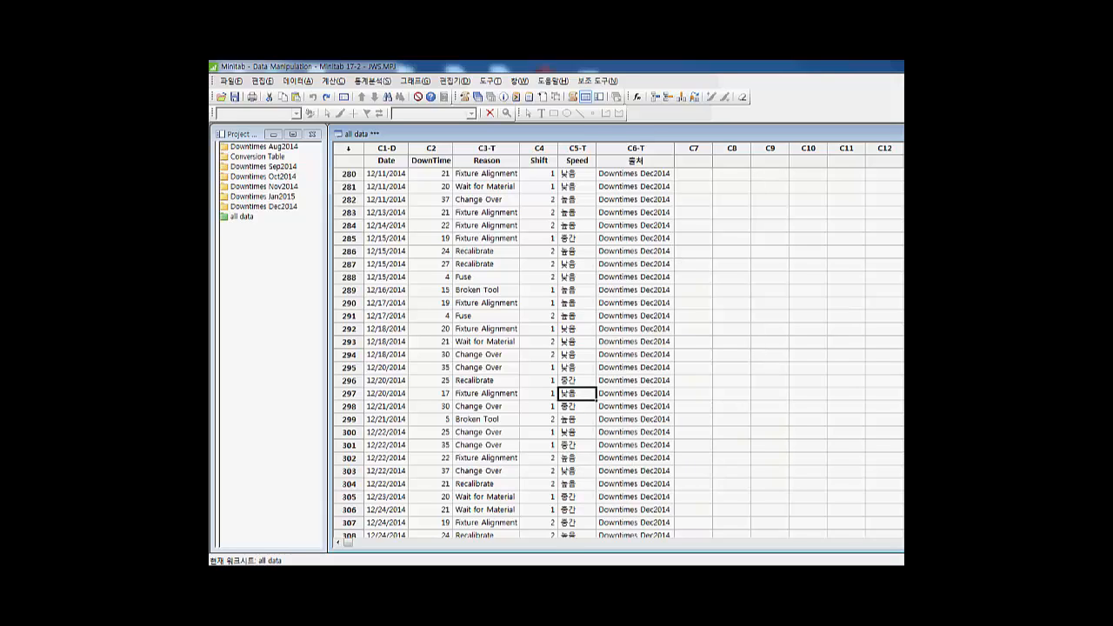
- Highlight the single most frequent Speed value (상위 빈도 순위, rank 1) with conditional formatting in the yellow style
click(577, 187)
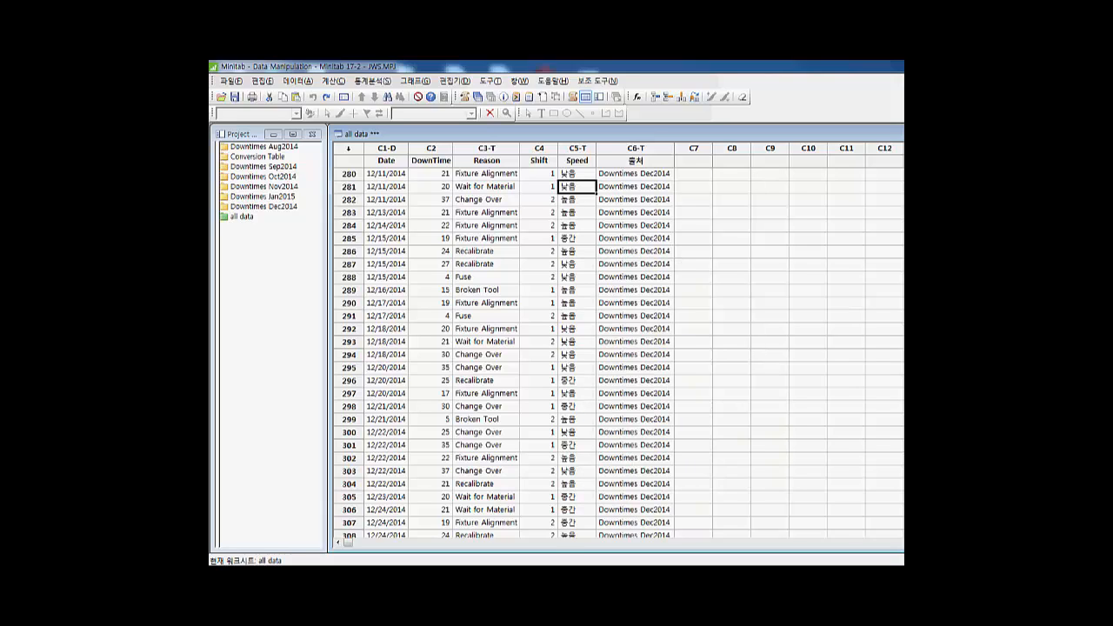
right_click(570, 186)
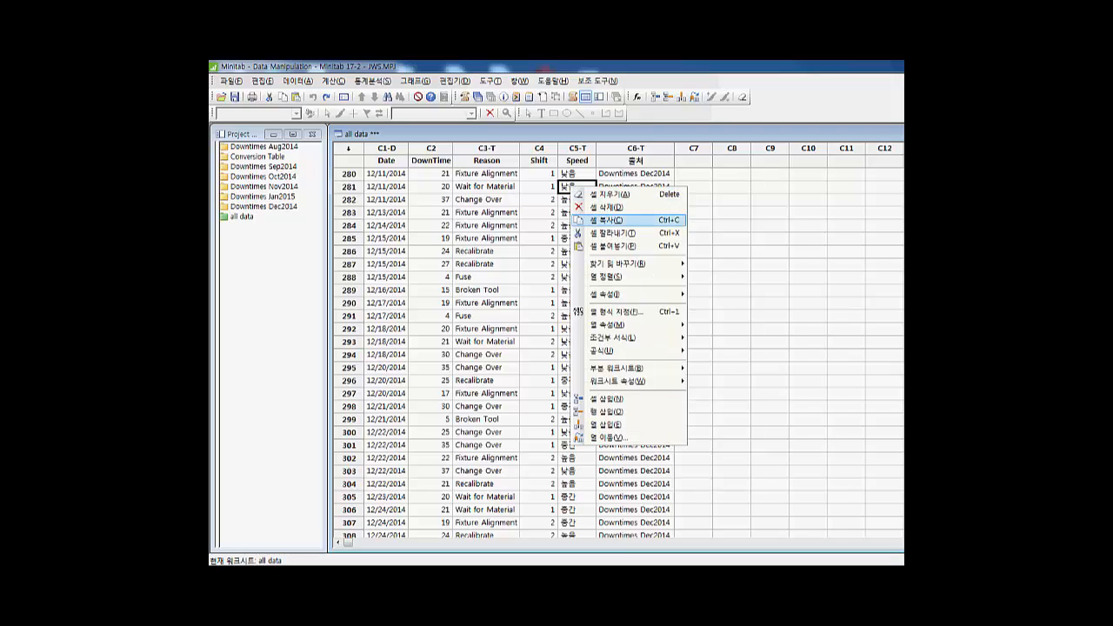
mouse_move(613, 338)
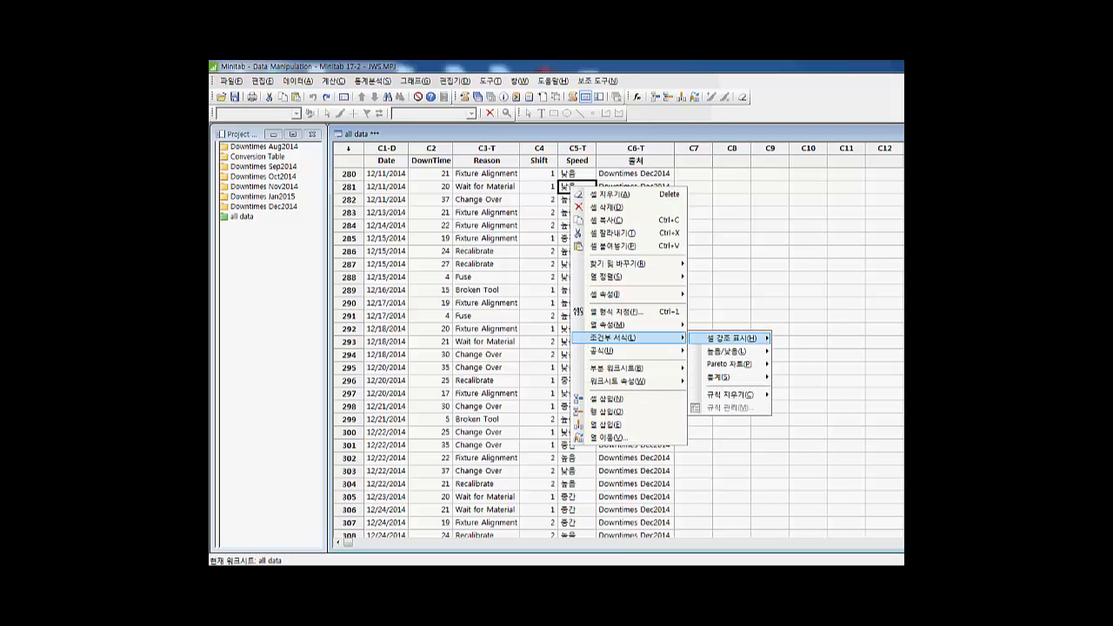
mouse_move(731, 363)
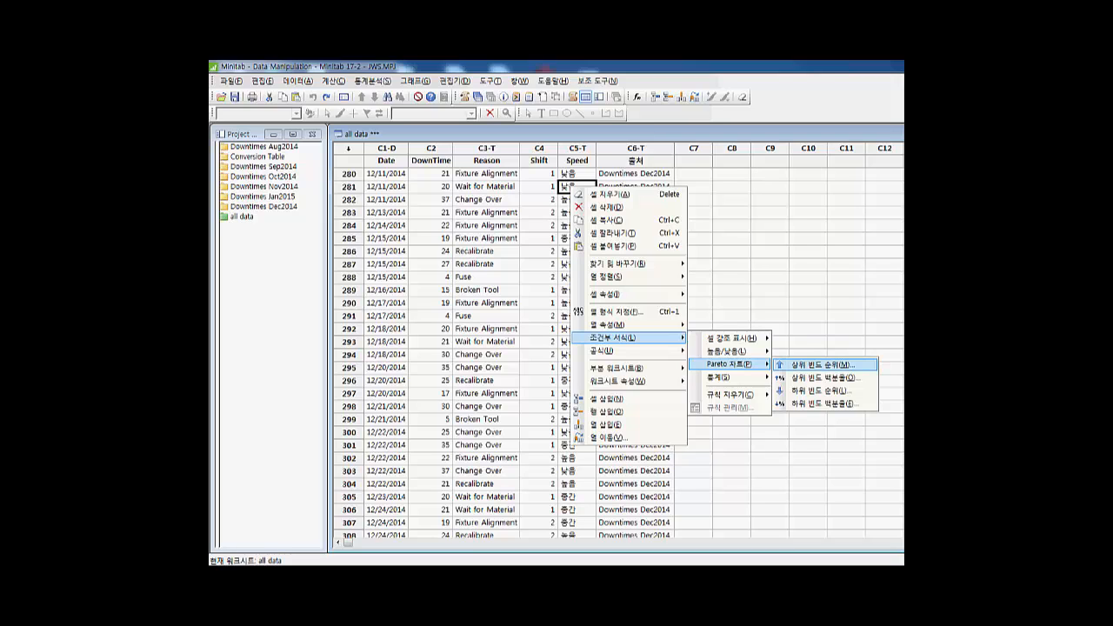
click(821, 365)
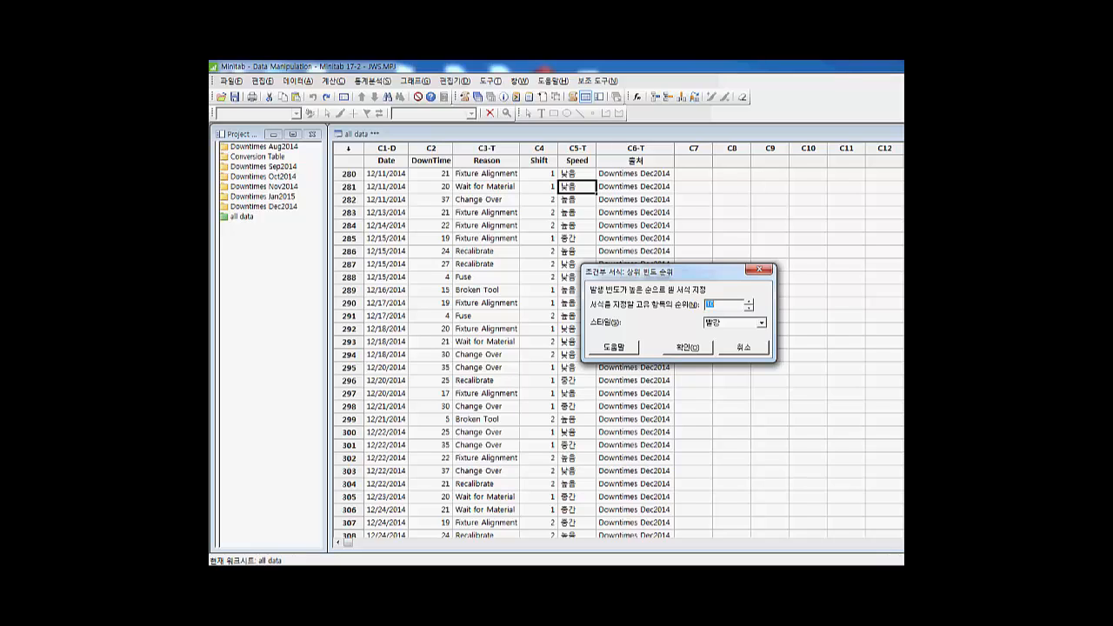
text(1)
click(762, 323)
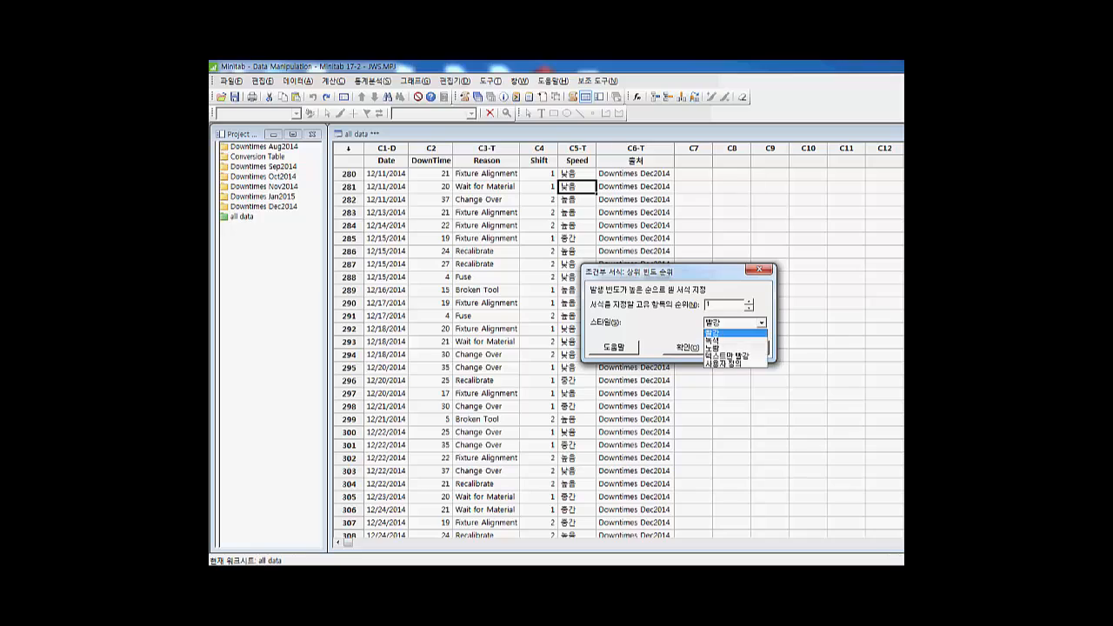
click(735, 349)
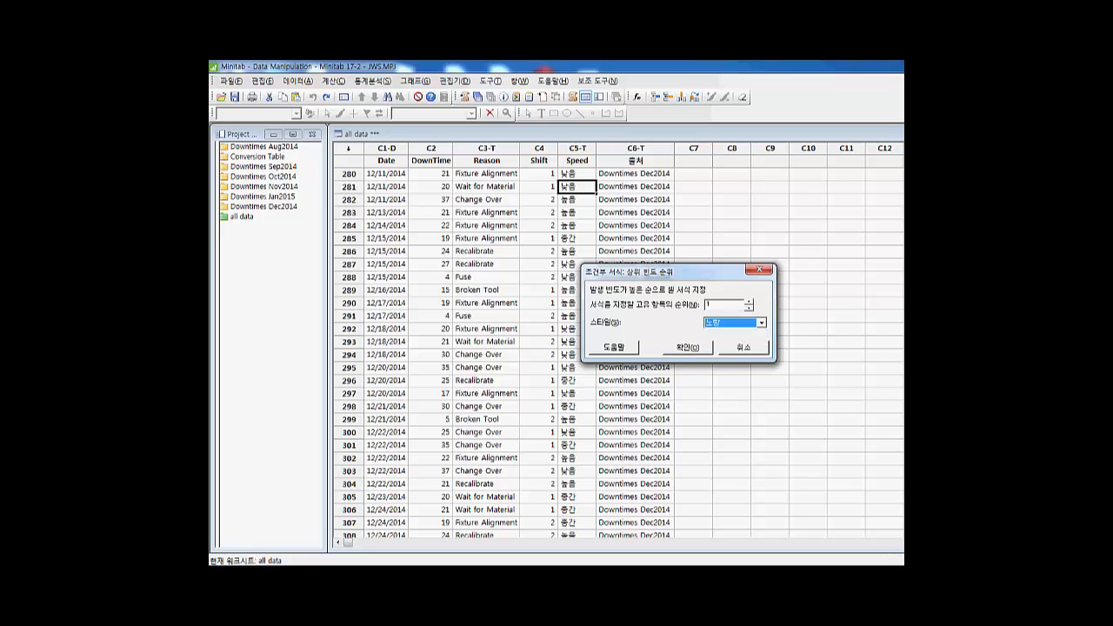
click(687, 347)
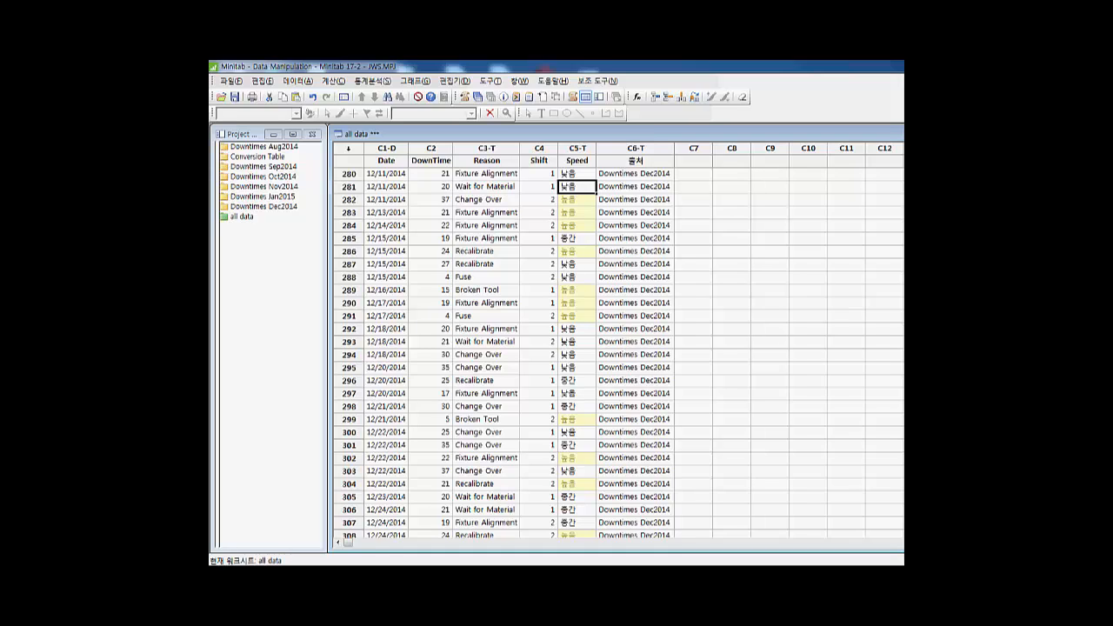
- Start a between-values (사이에 있음) conditional format on the Date column and set its lower value to 2014-08-15
click(386, 239)
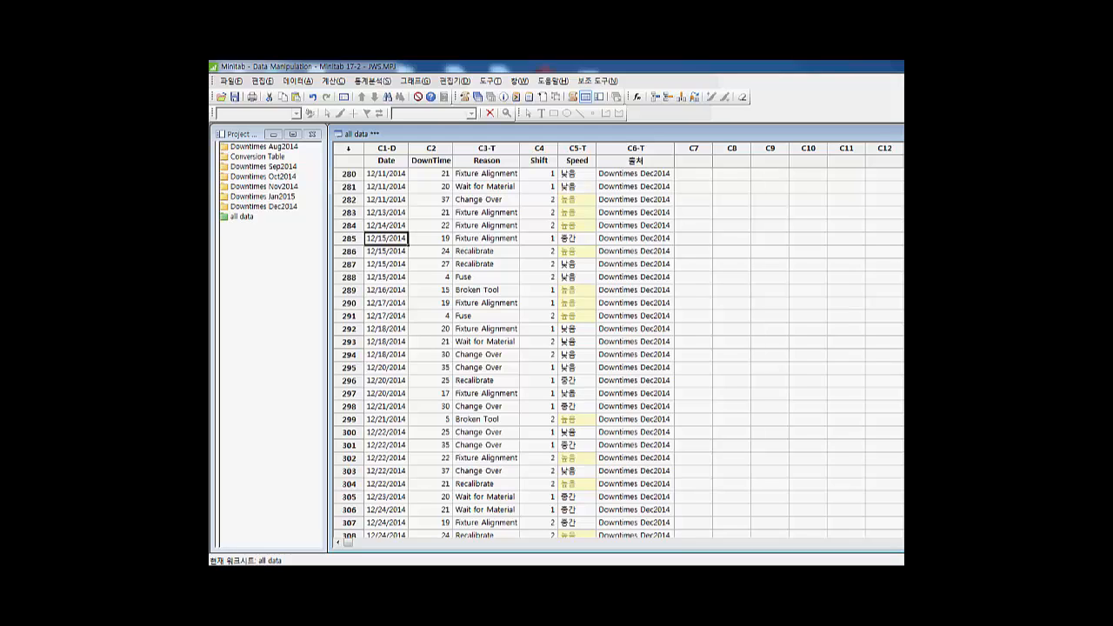
right_click(386, 241)
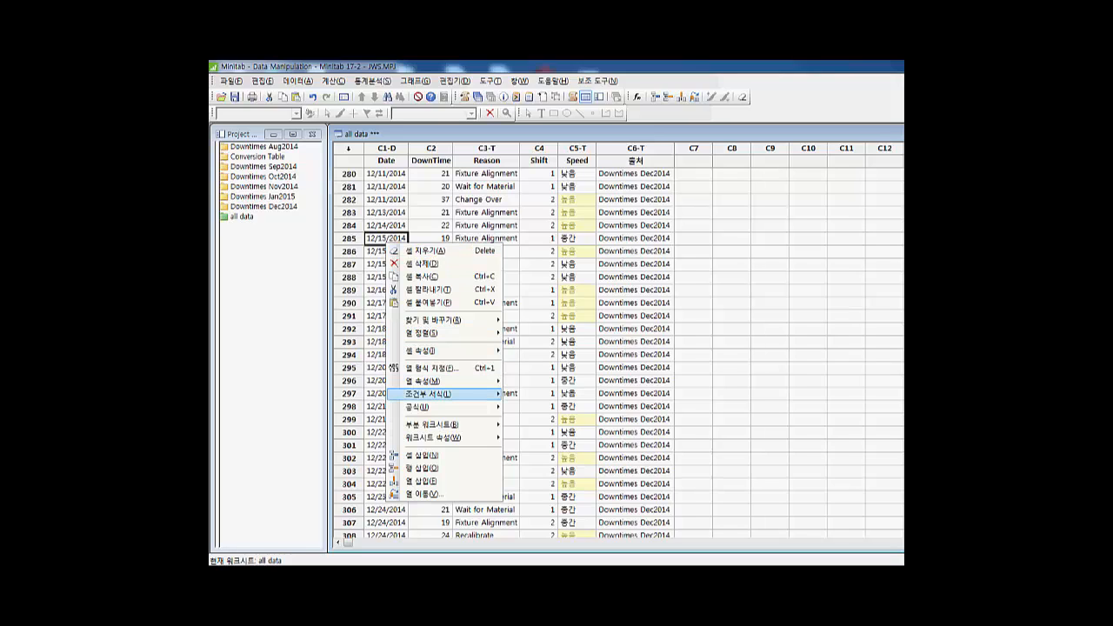
mouse_move(427, 394)
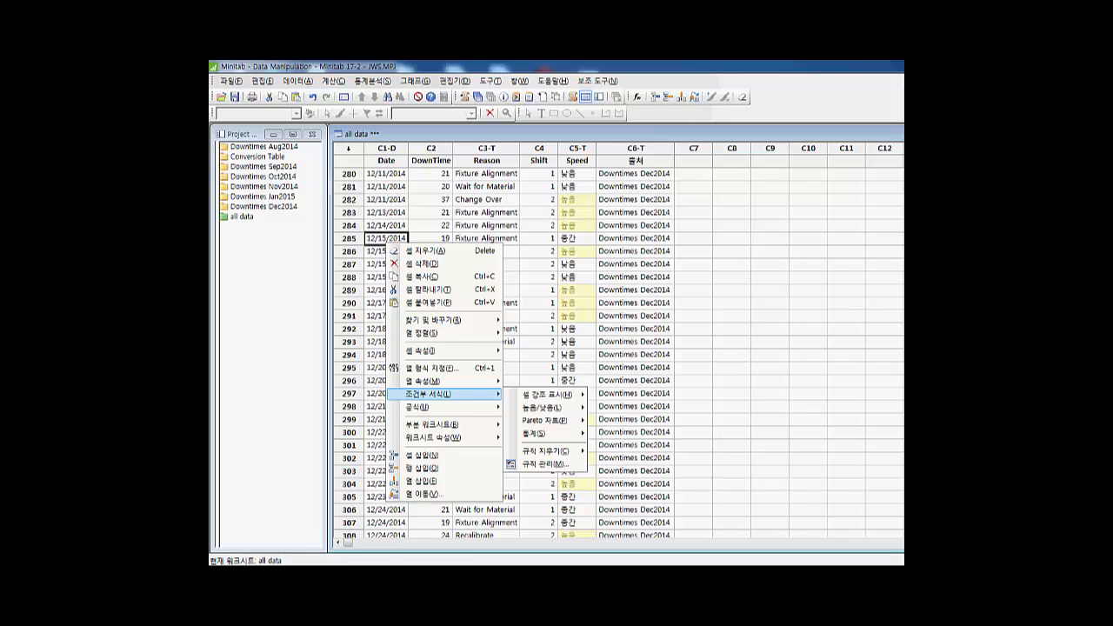
mouse_move(546, 394)
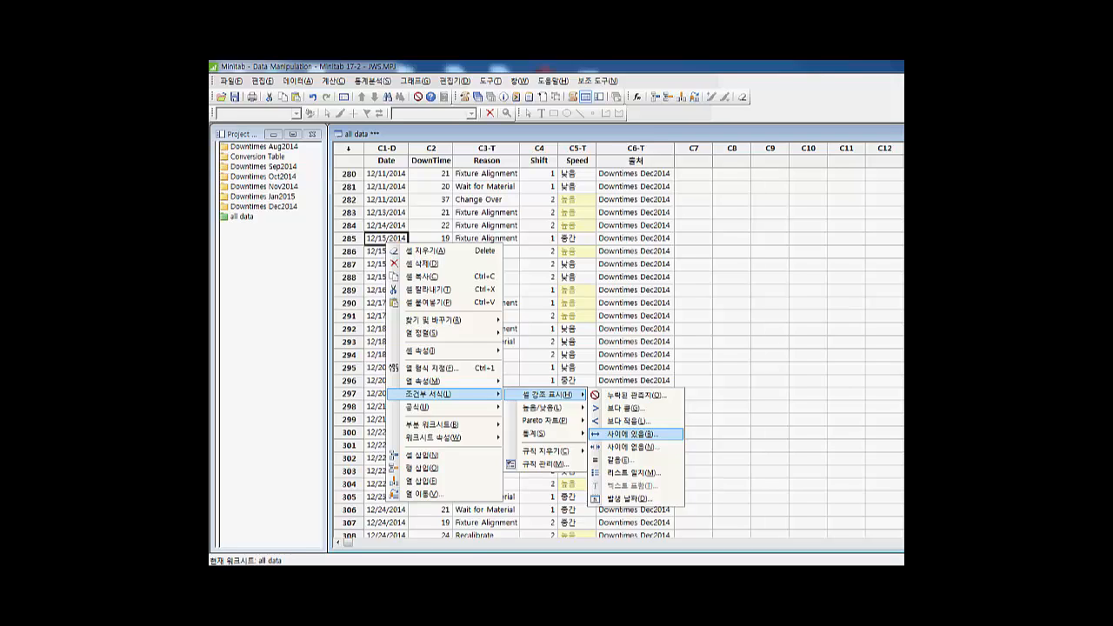
key(Return)
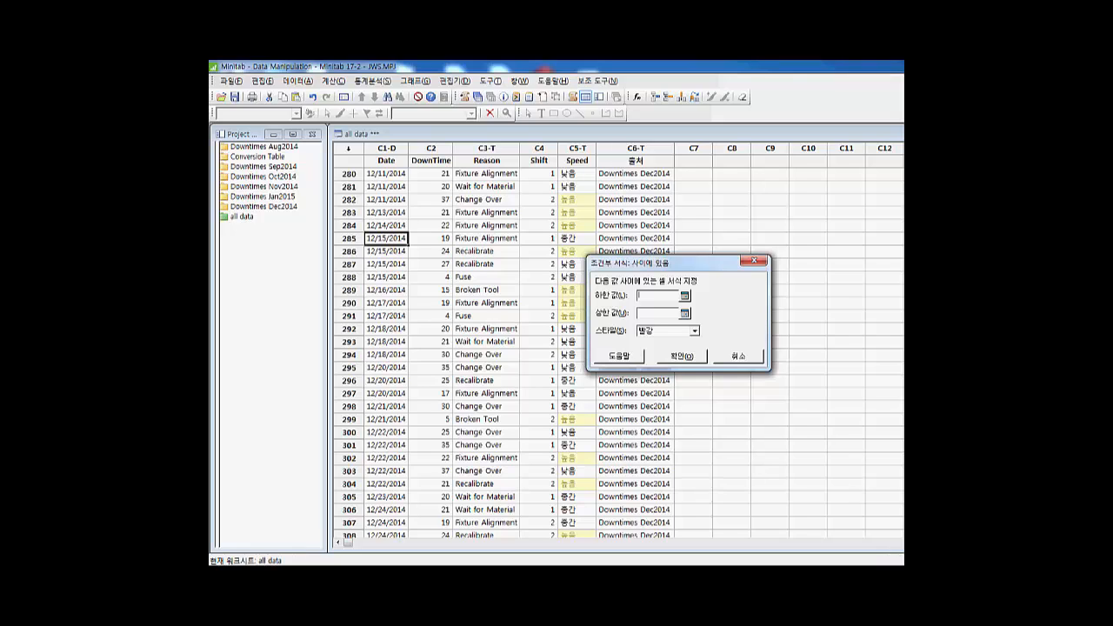
click(684, 296)
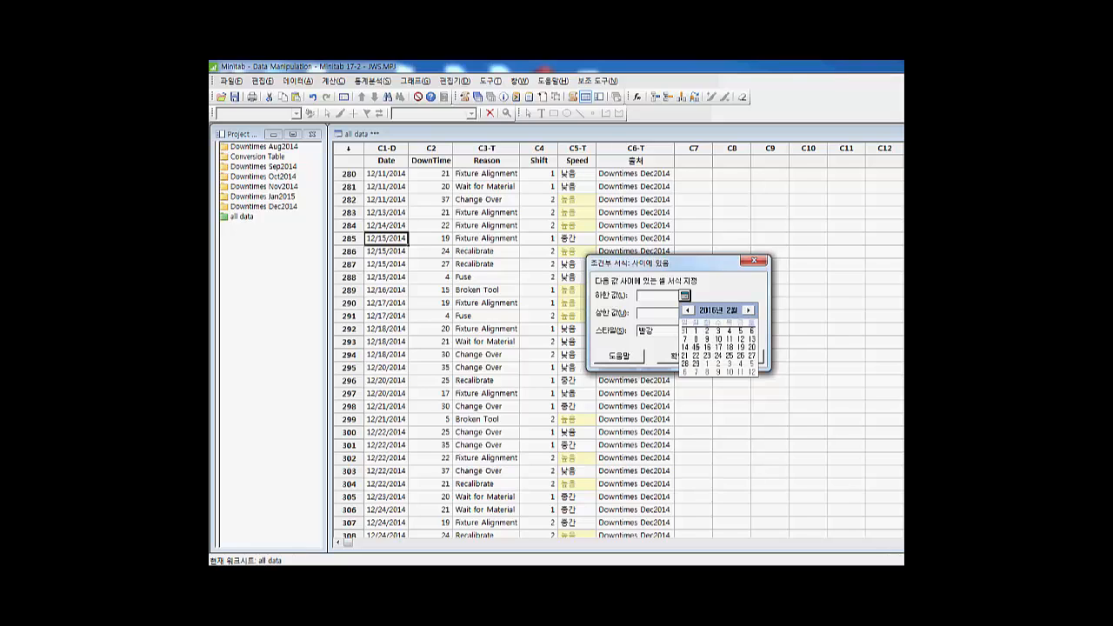
click(710, 311)
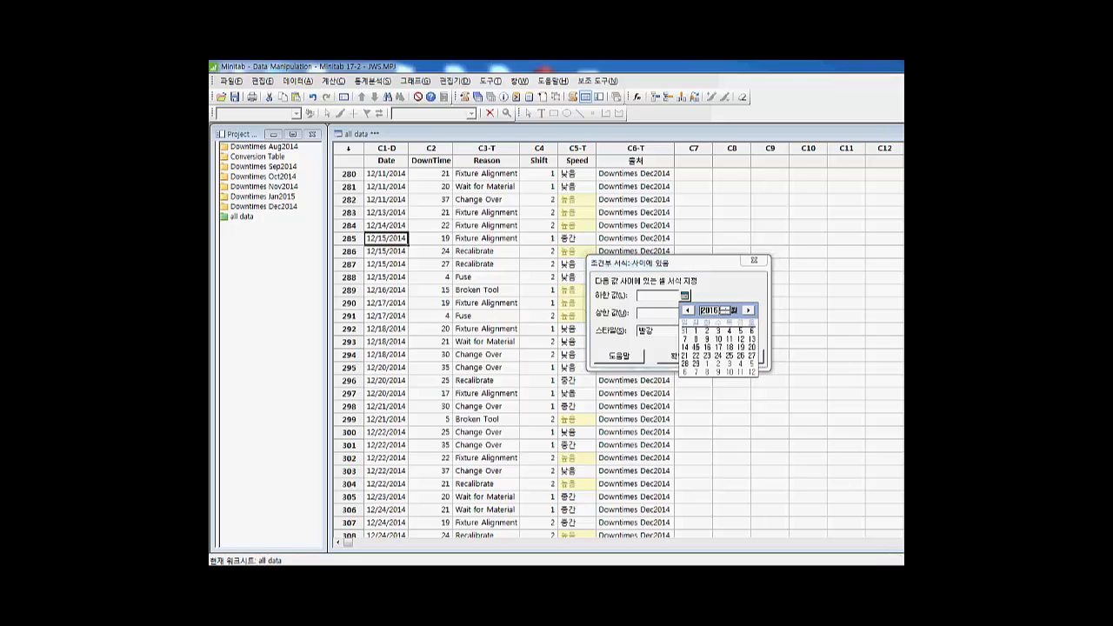
click(725, 313)
click(725, 313)
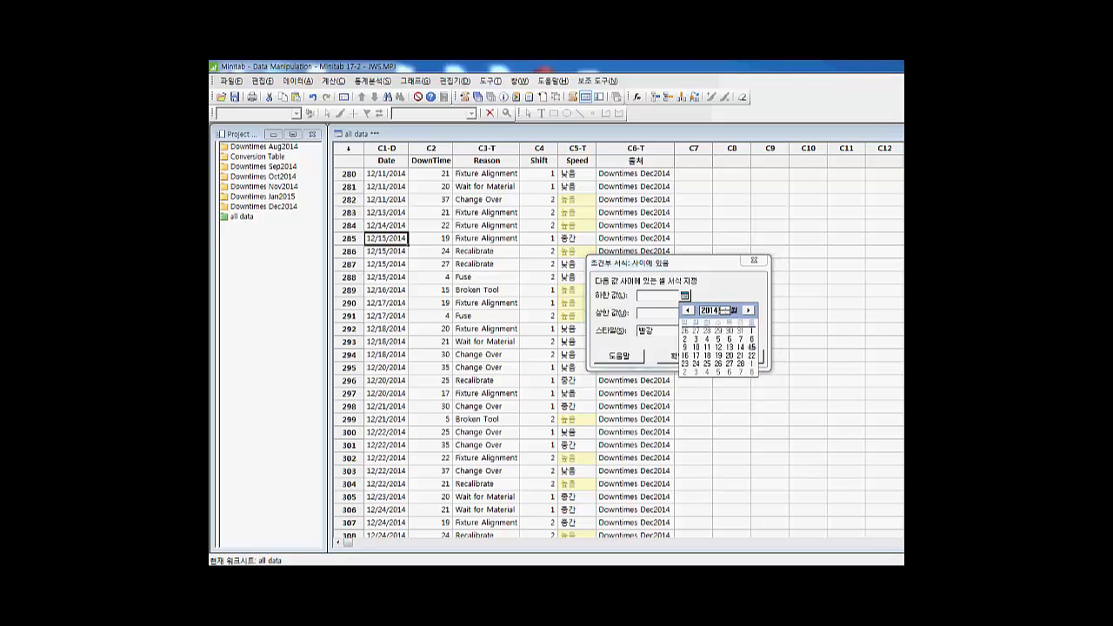
click(733, 310)
click(718, 310)
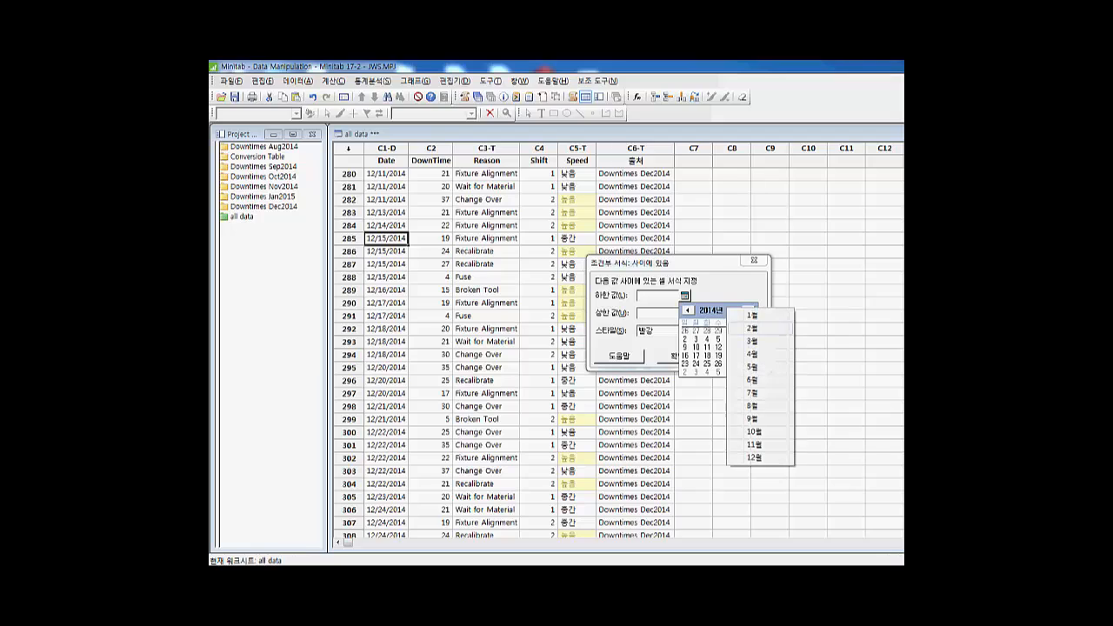
click(757, 406)
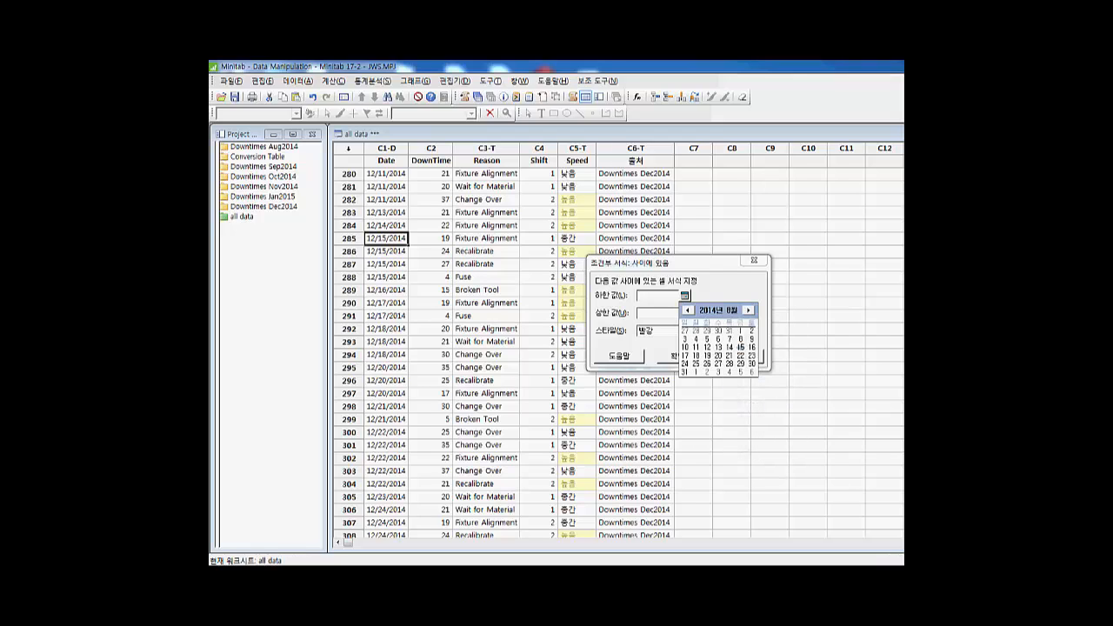
click(740, 347)
- Set the Date rule's upper value to 2014-09-15, choose the green style (녹색) and apply the rule
click(684, 313)
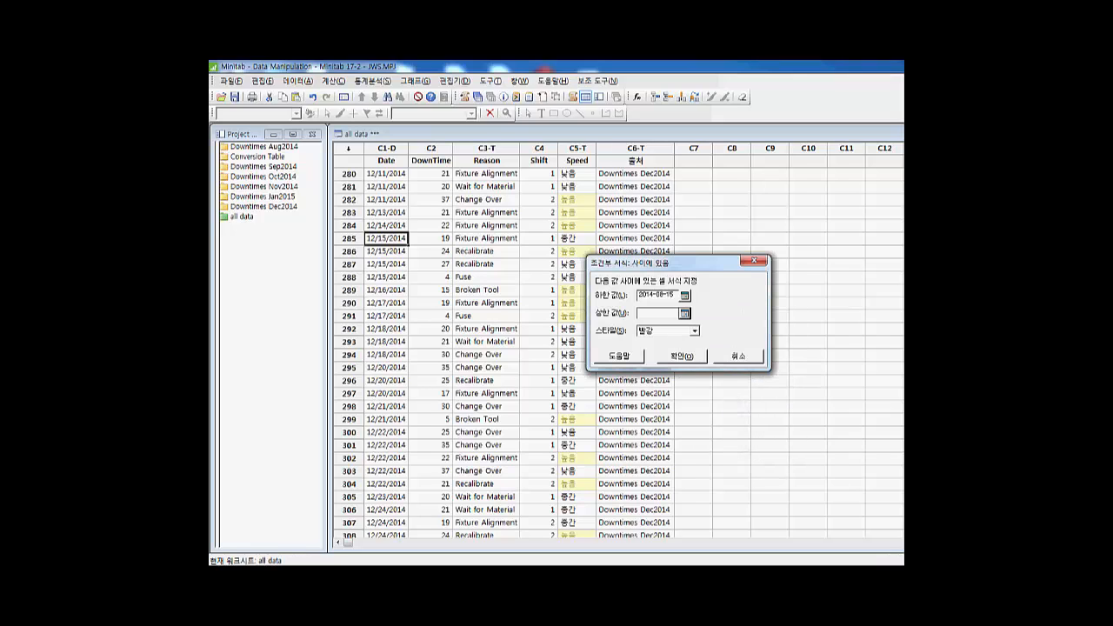
click(725, 330)
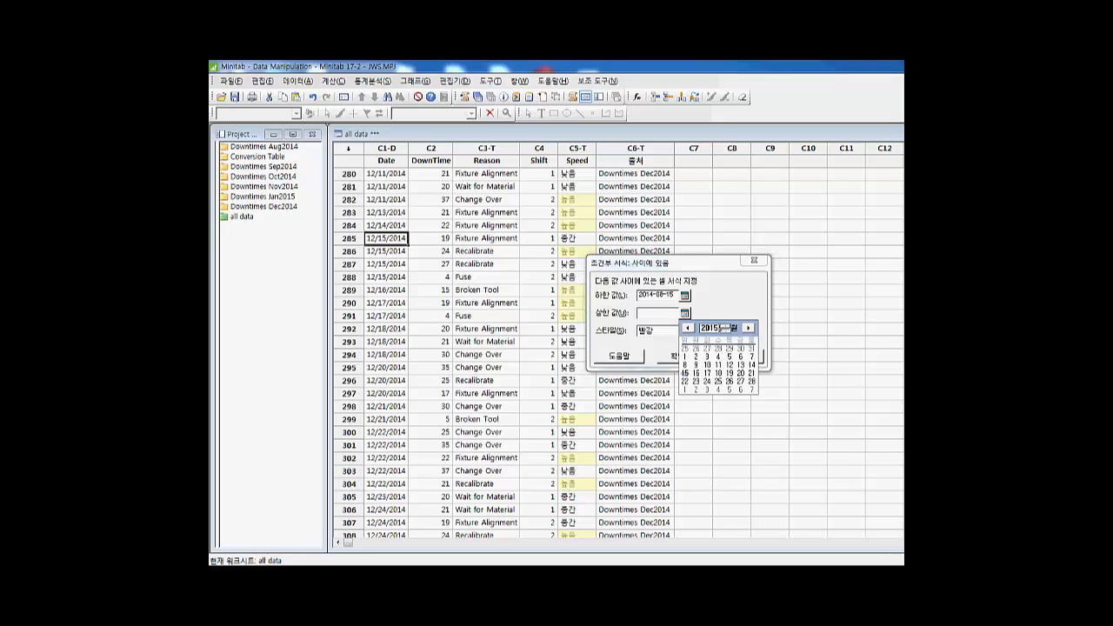
click(725, 330)
click(731, 328)
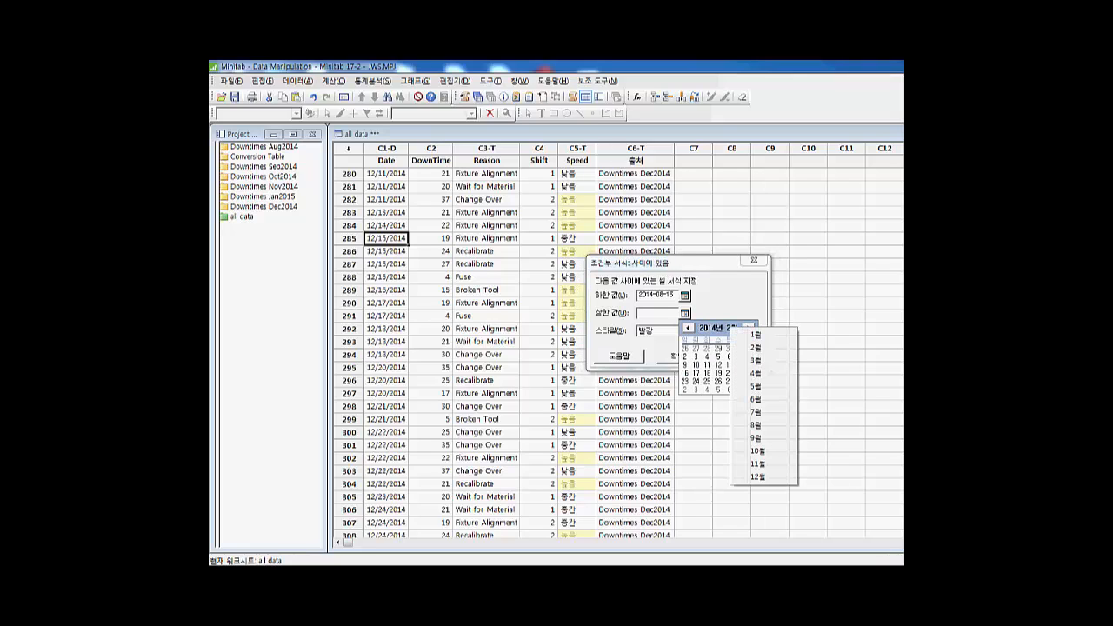
click(757, 438)
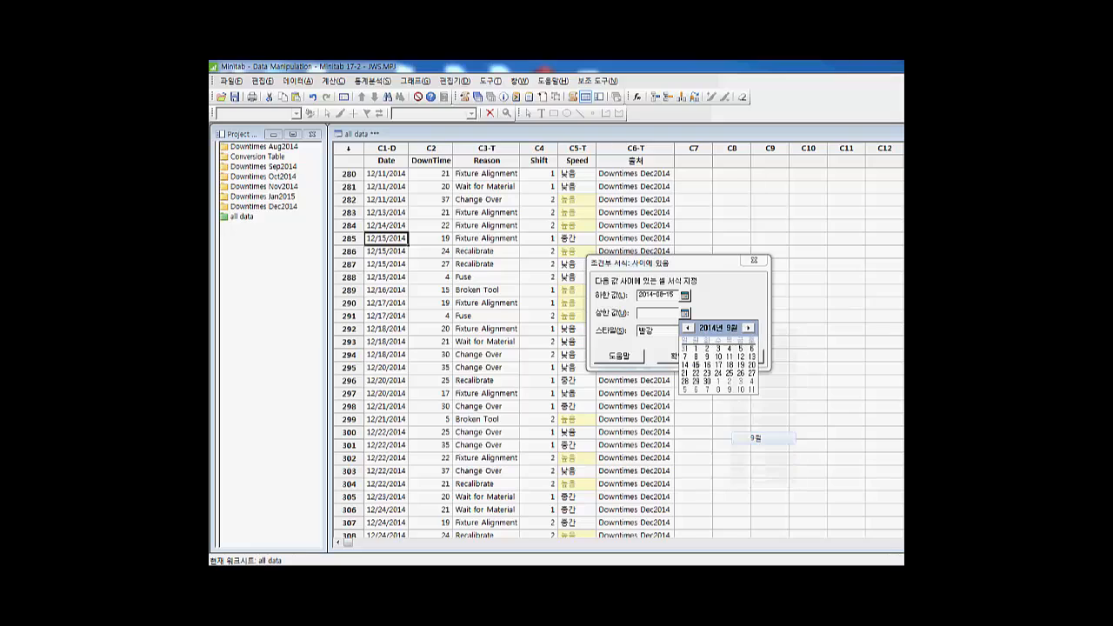
click(695, 366)
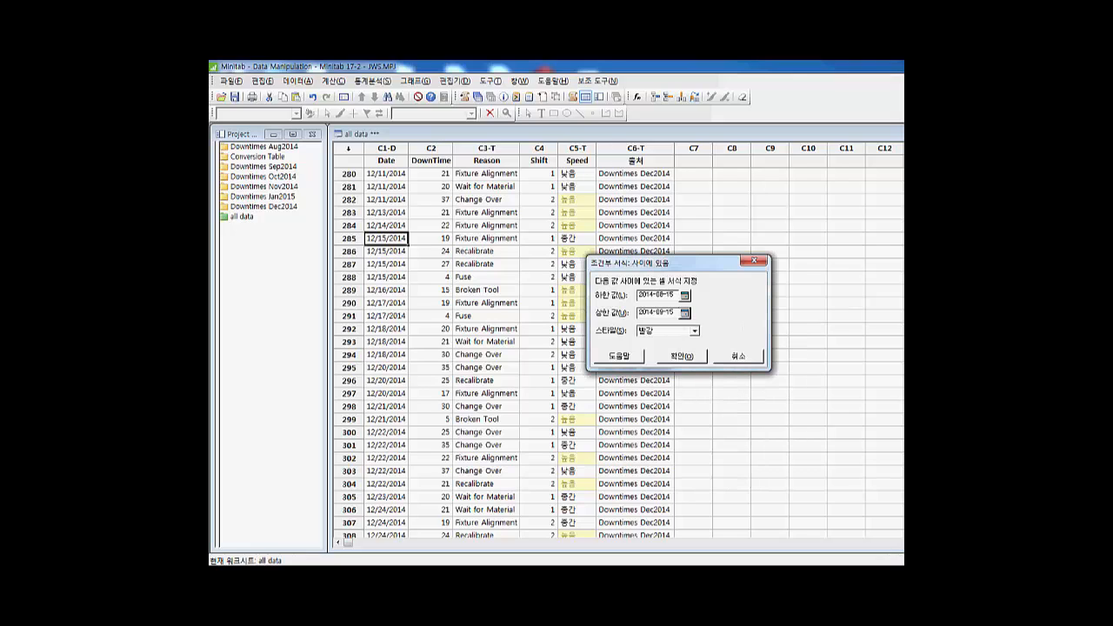
click(694, 330)
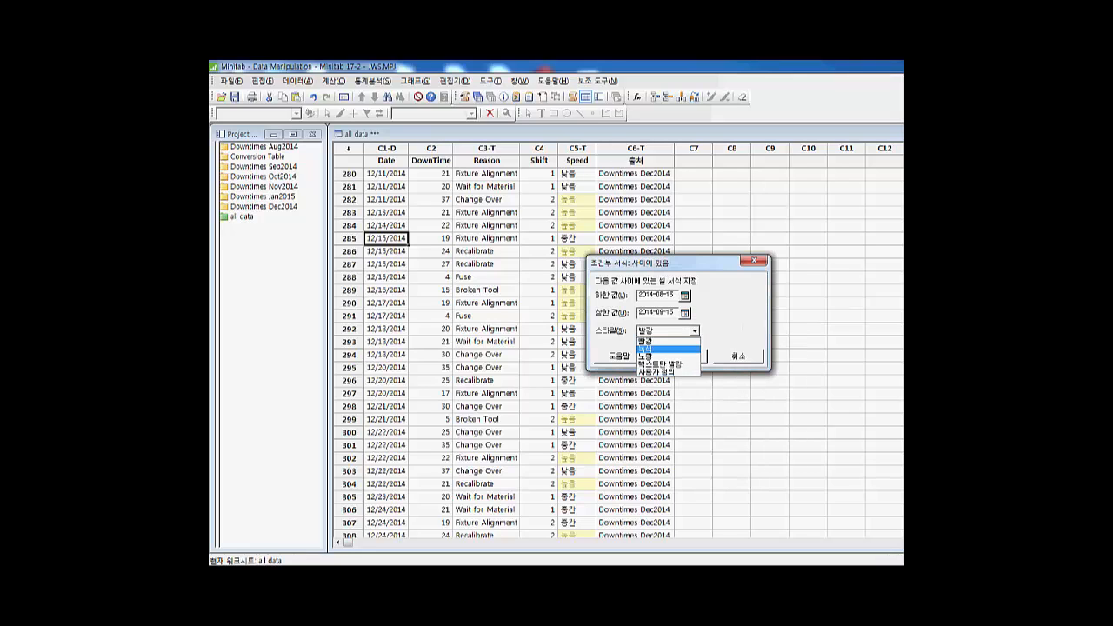
click(661, 349)
click(682, 356)
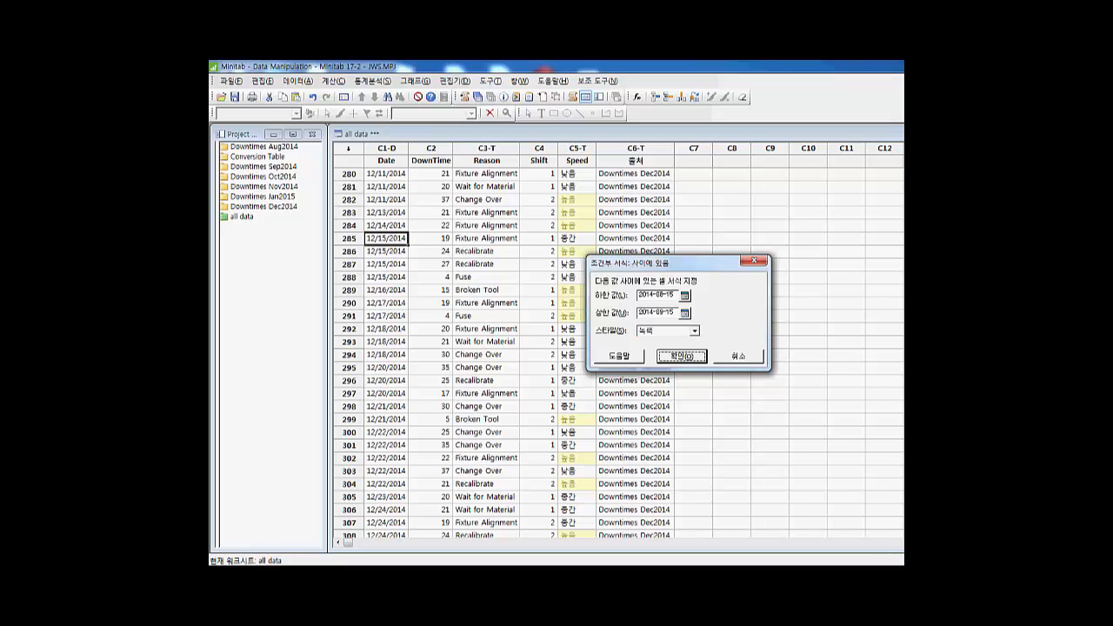
- Examine the Date column highlighting across the August and September 2014 rows of the worksheet
click(431, 277)
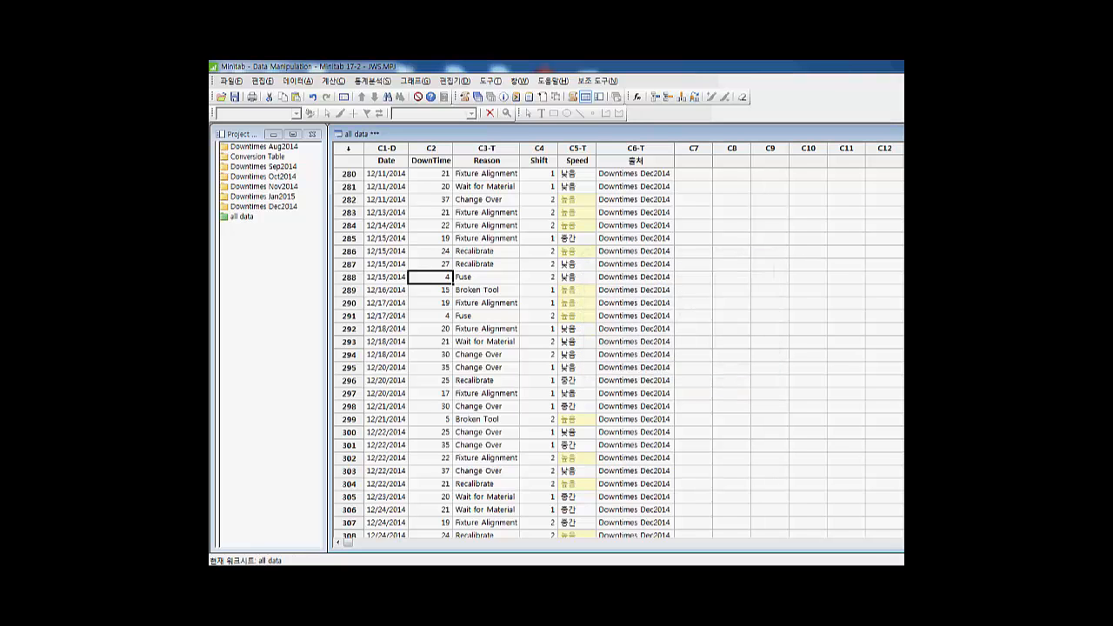
scroll(432, 277, up, 19)
scroll(556, 348, up, 20)
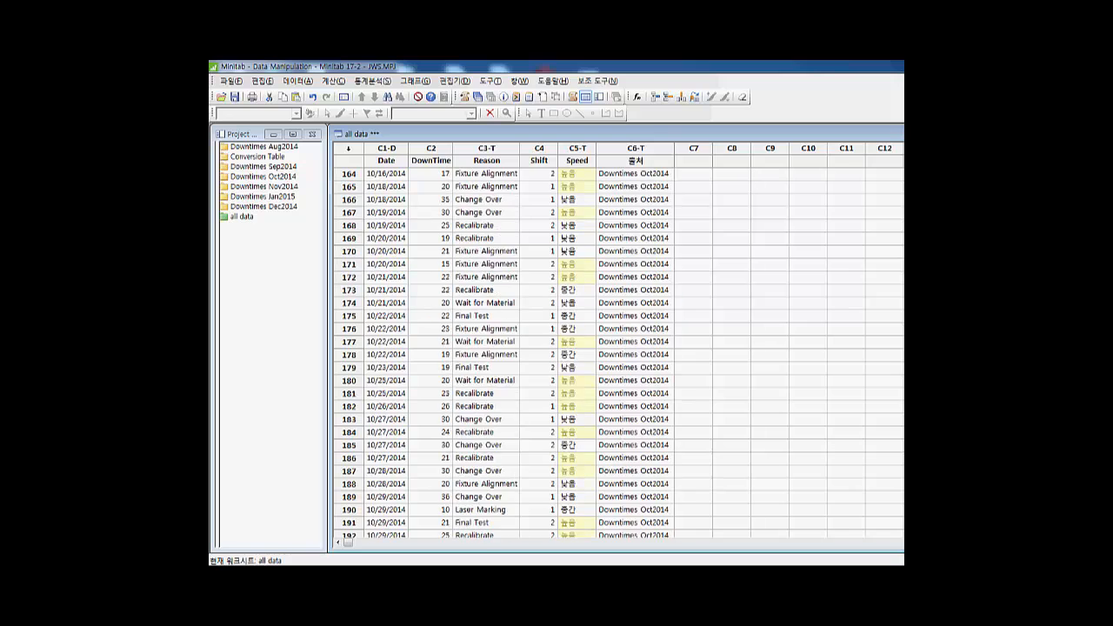
scroll(556, 348, up, 10)
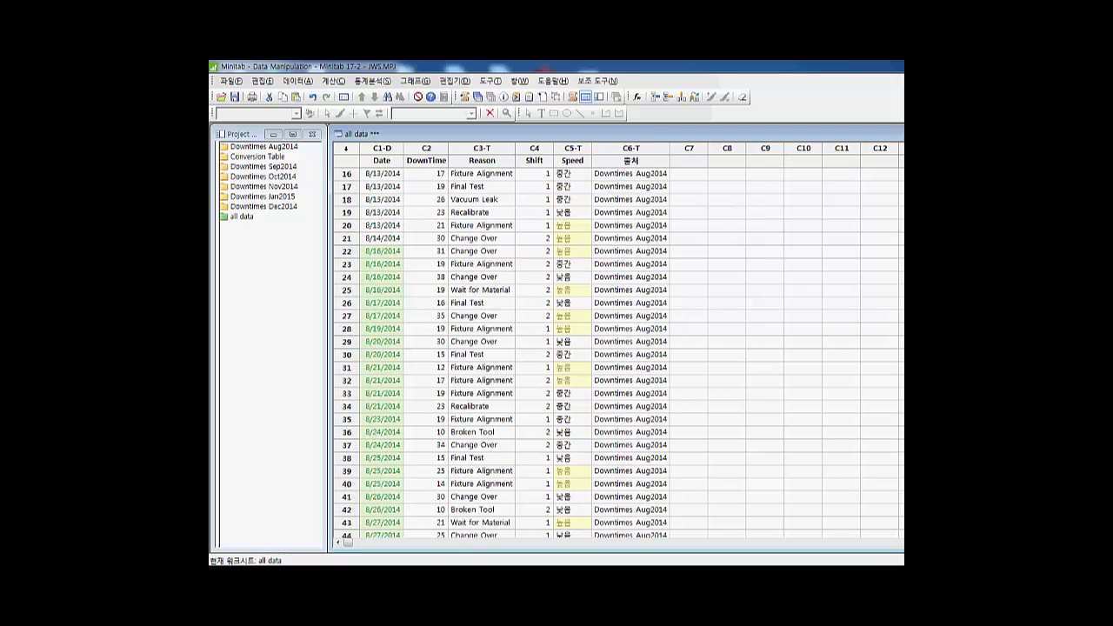
scroll(557, 348, down, 16)
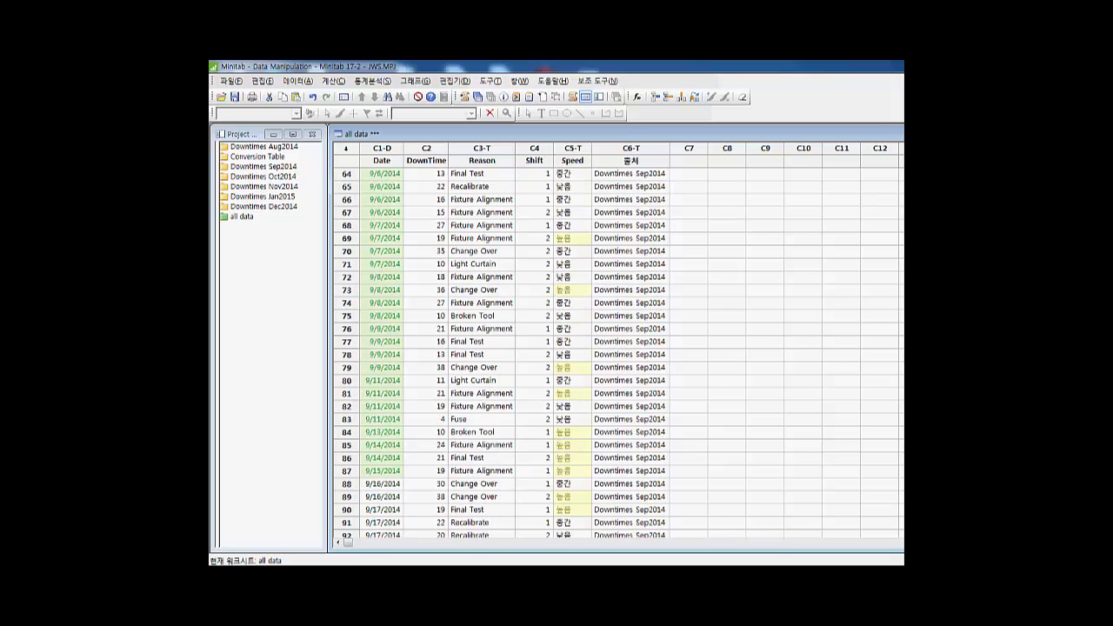
scroll(617, 348, down, 1)
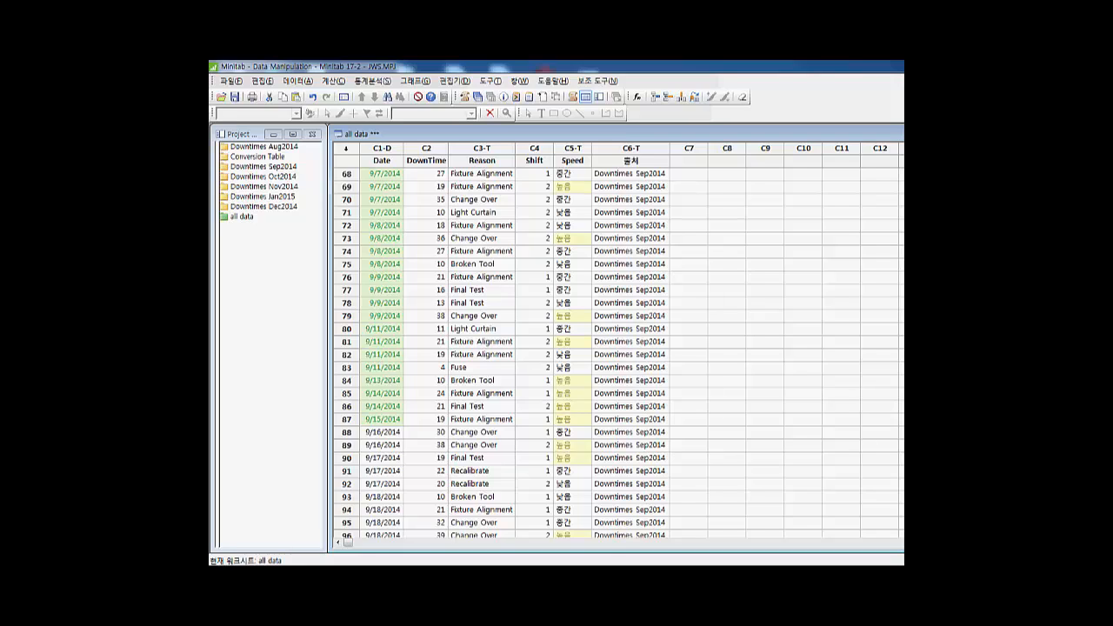
- Start a lowest-values (하위 값) conditional format on the DownTime column and choose the custom style (사용자 정의)
click(426, 264)
right_click(426, 264)
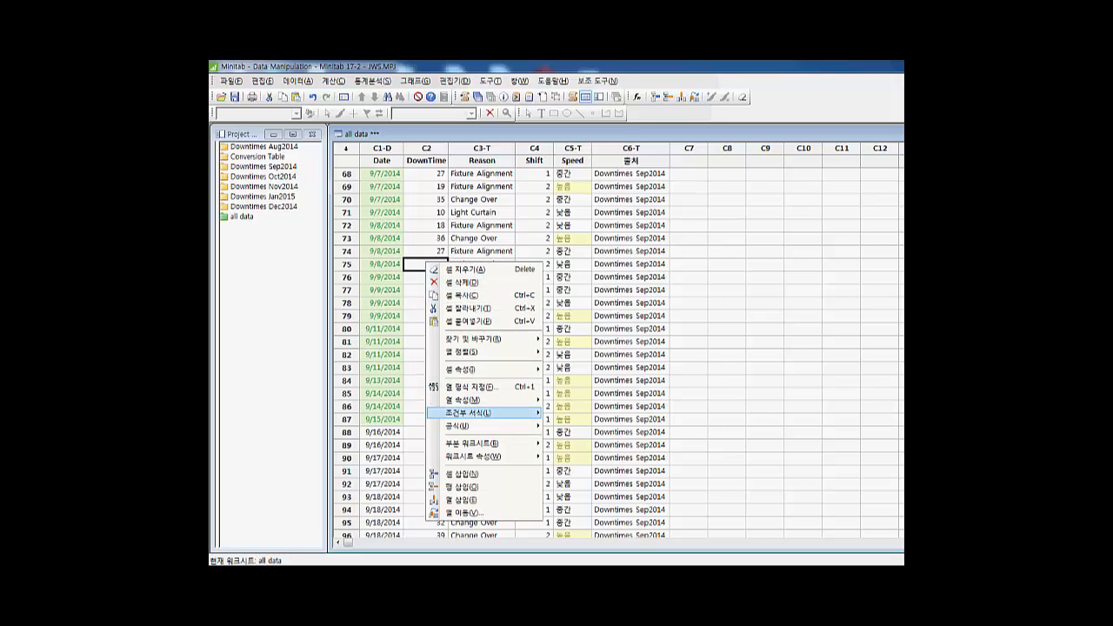
mouse_move(470, 412)
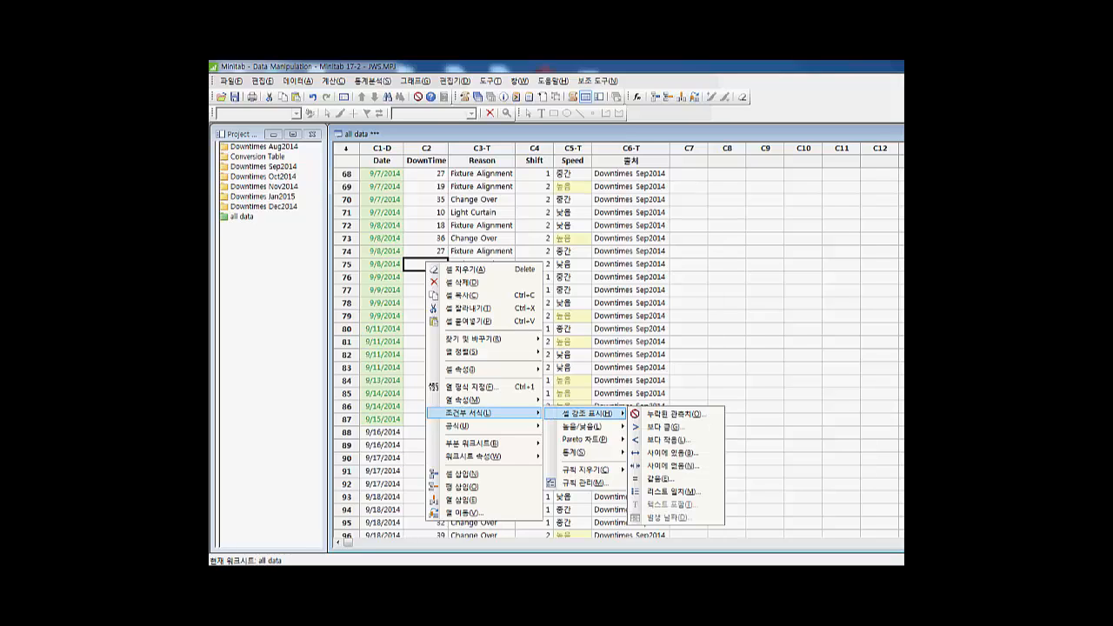
mouse_move(581, 426)
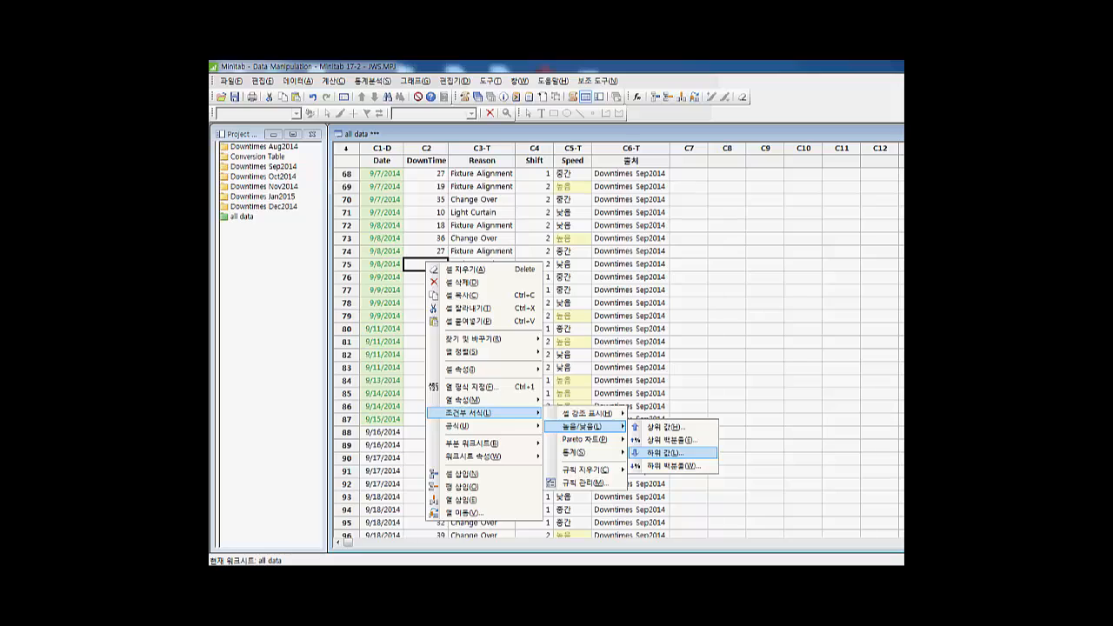
click(665, 453)
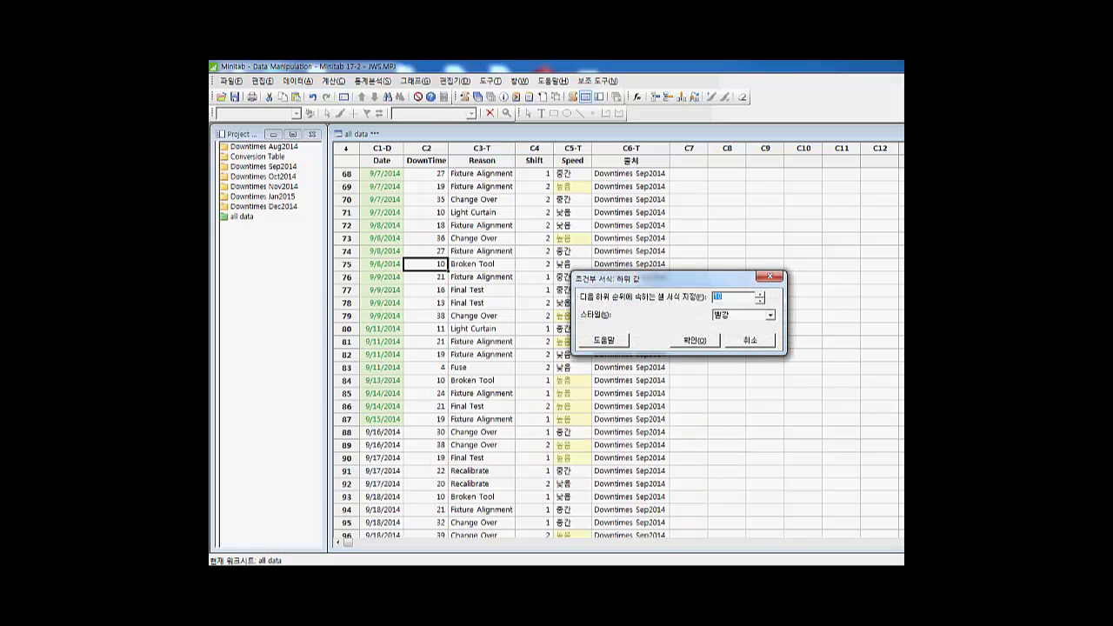
click(769, 315)
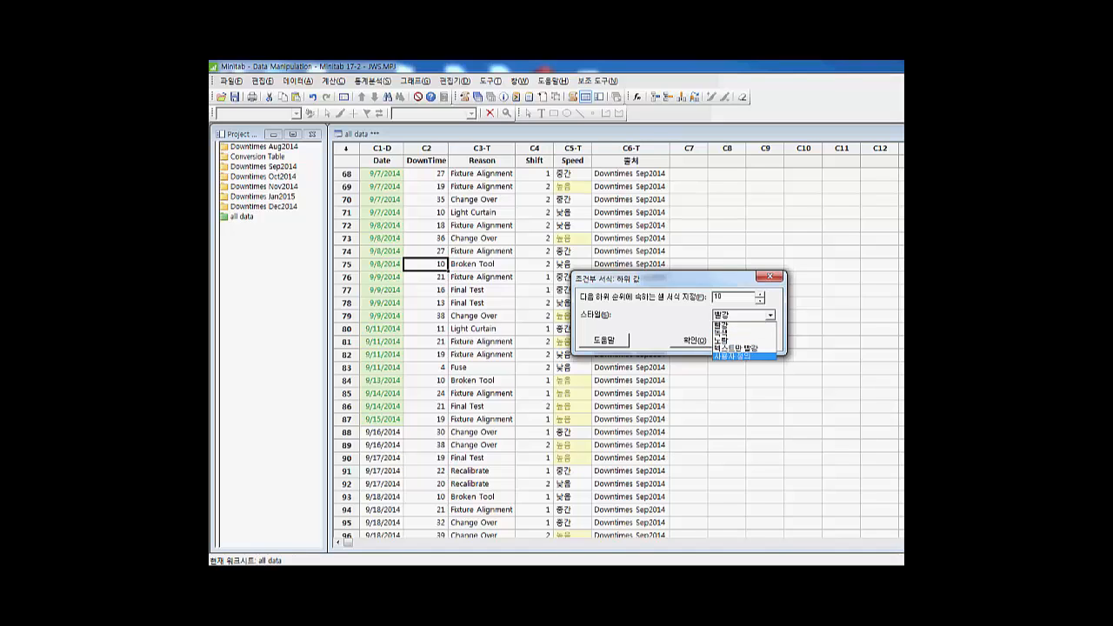
click(730, 356)
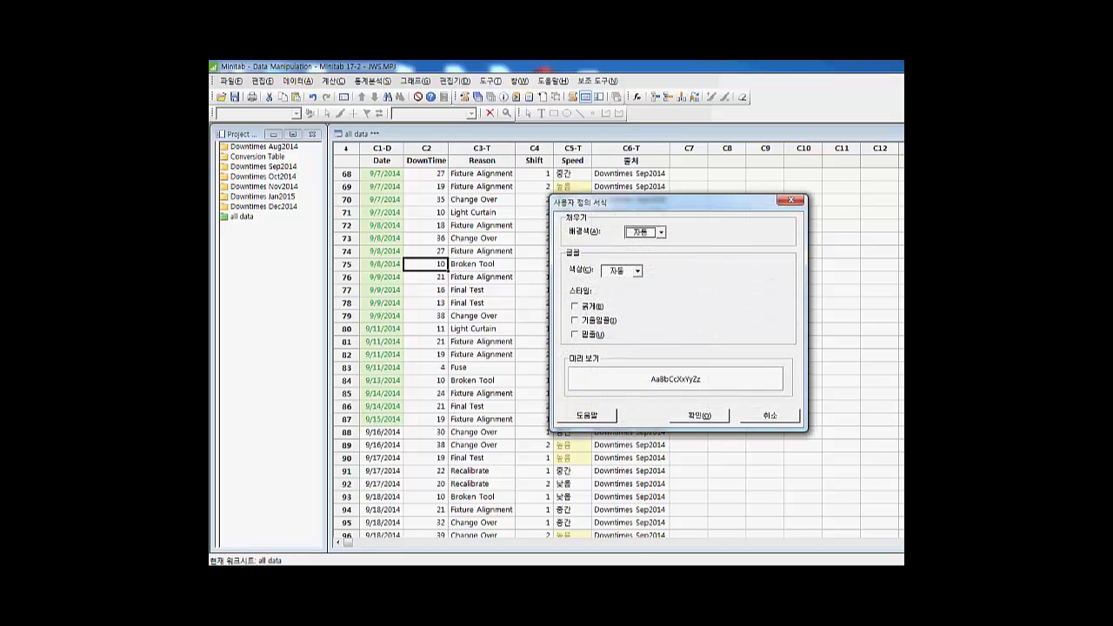
- Define the custom style with a light blue background and purple underlined text, and apply it to DownTime's lowest 10 ranks
click(661, 232)
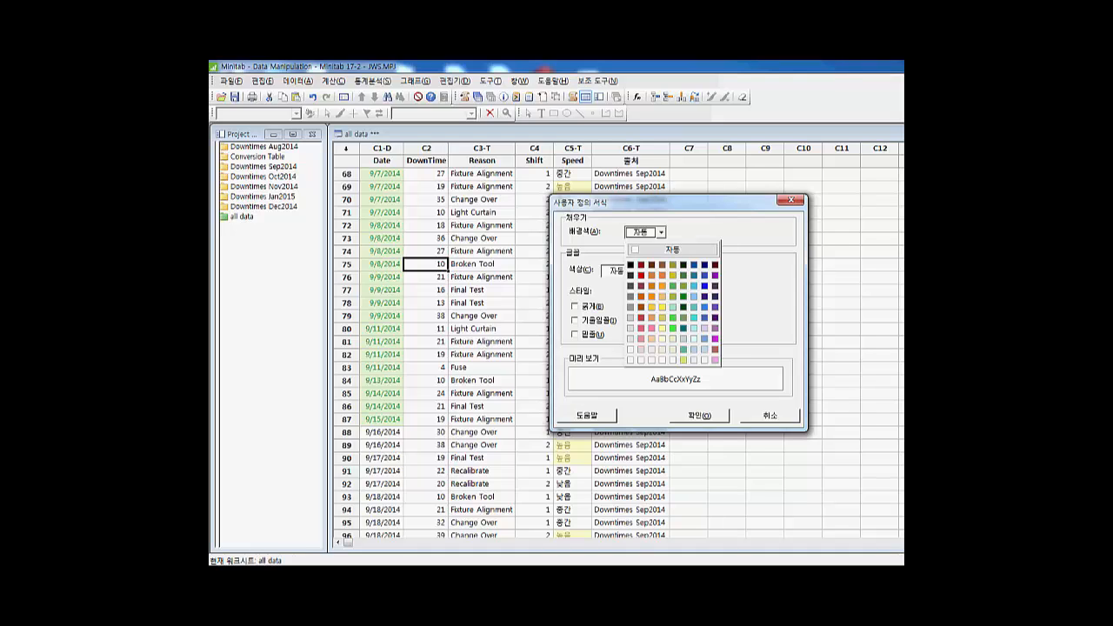
click(693, 296)
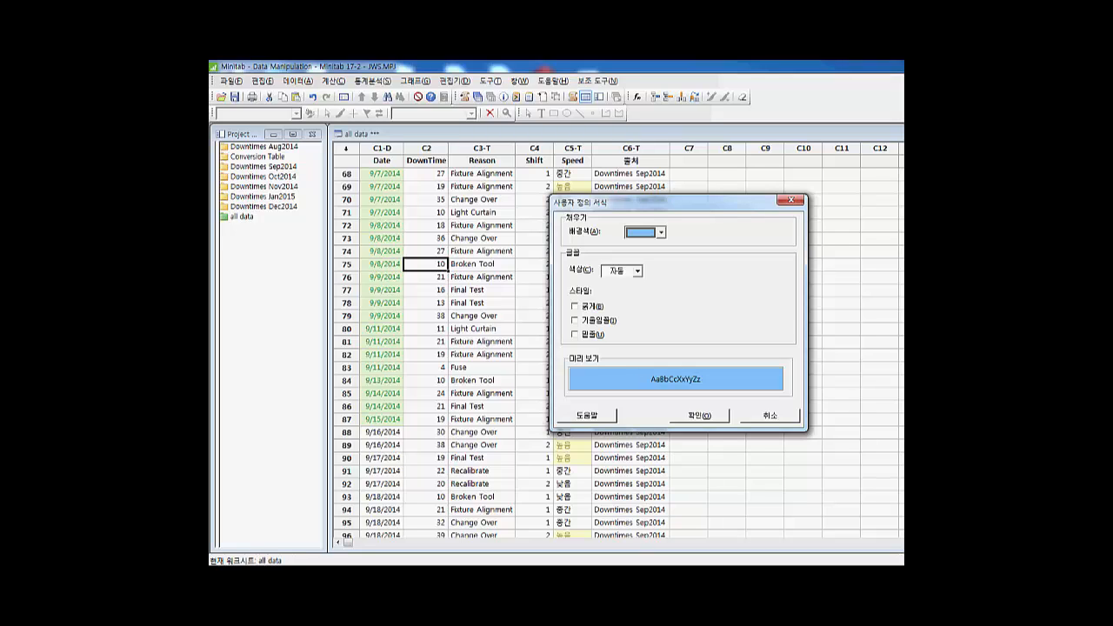
click(637, 271)
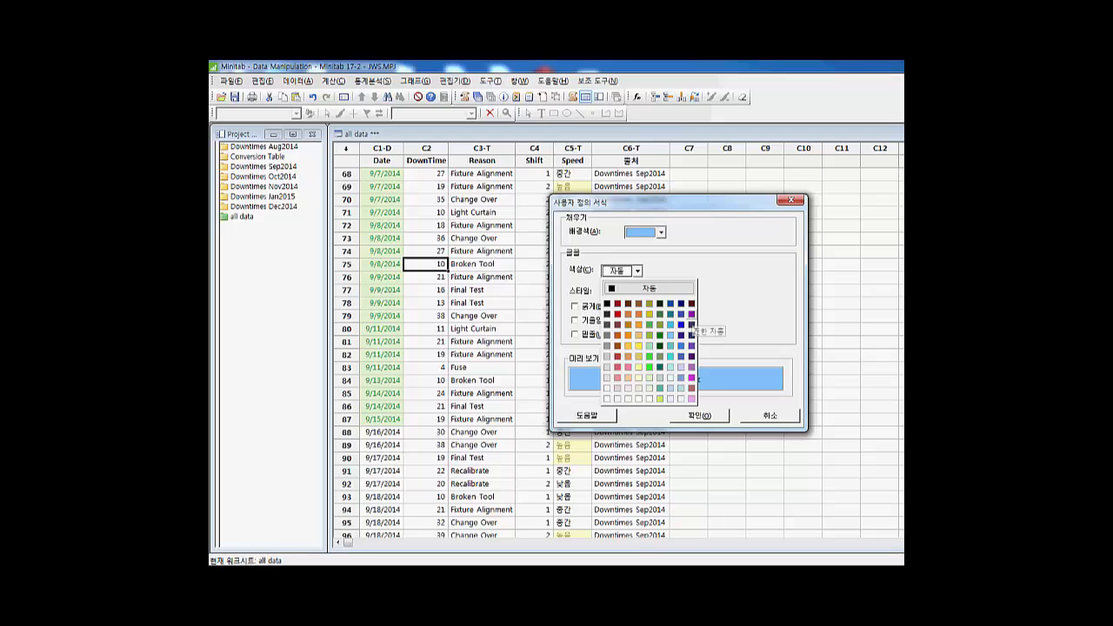
click(691, 314)
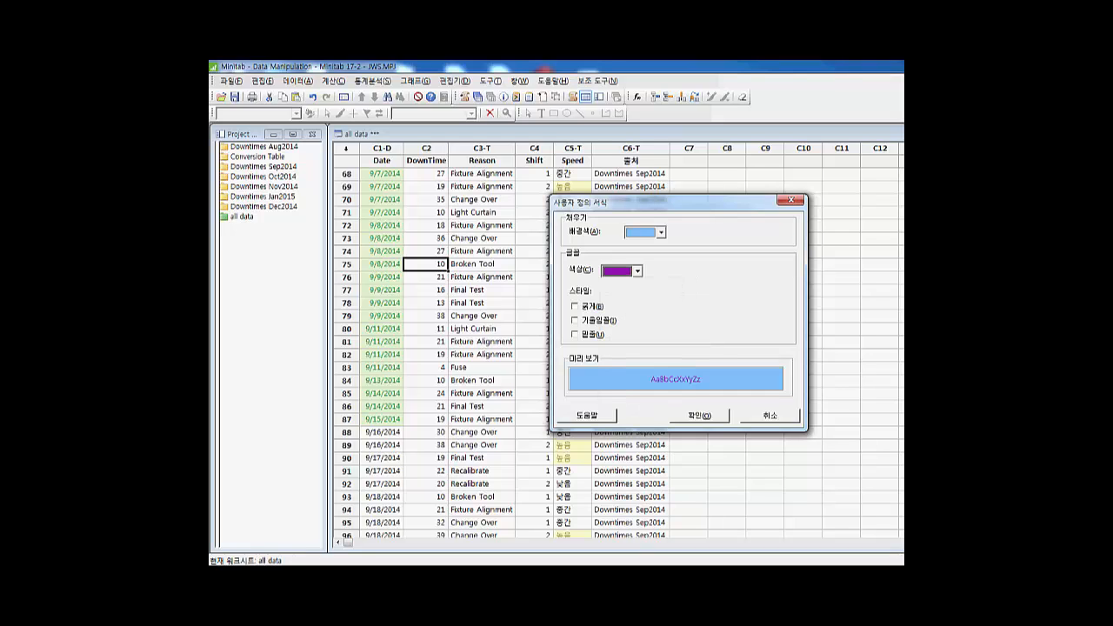
click(575, 335)
click(698, 415)
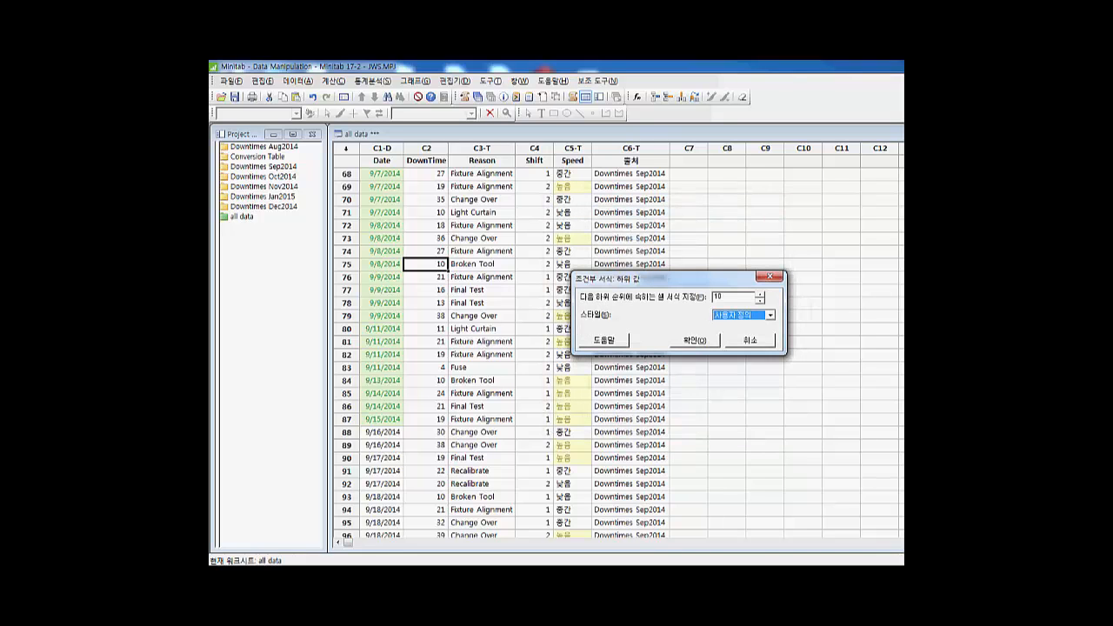
key(Return)
- Examine the lowest-value highlighting in the DownTime column across the August to October 2014 rows
click(482, 330)
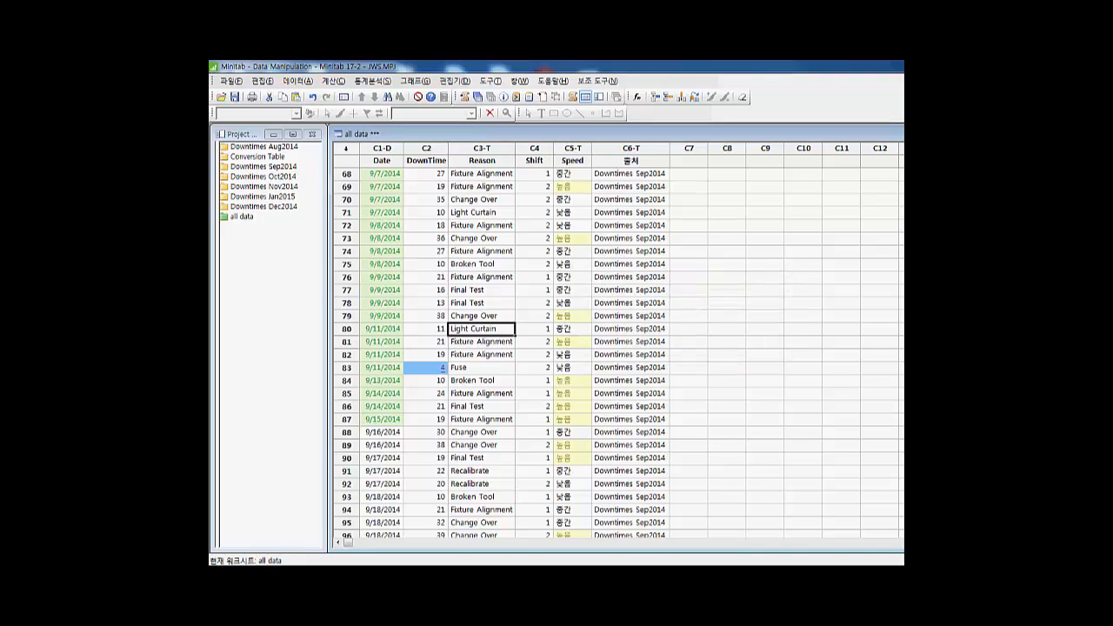
click(426, 316)
scroll(617, 352, up, 20)
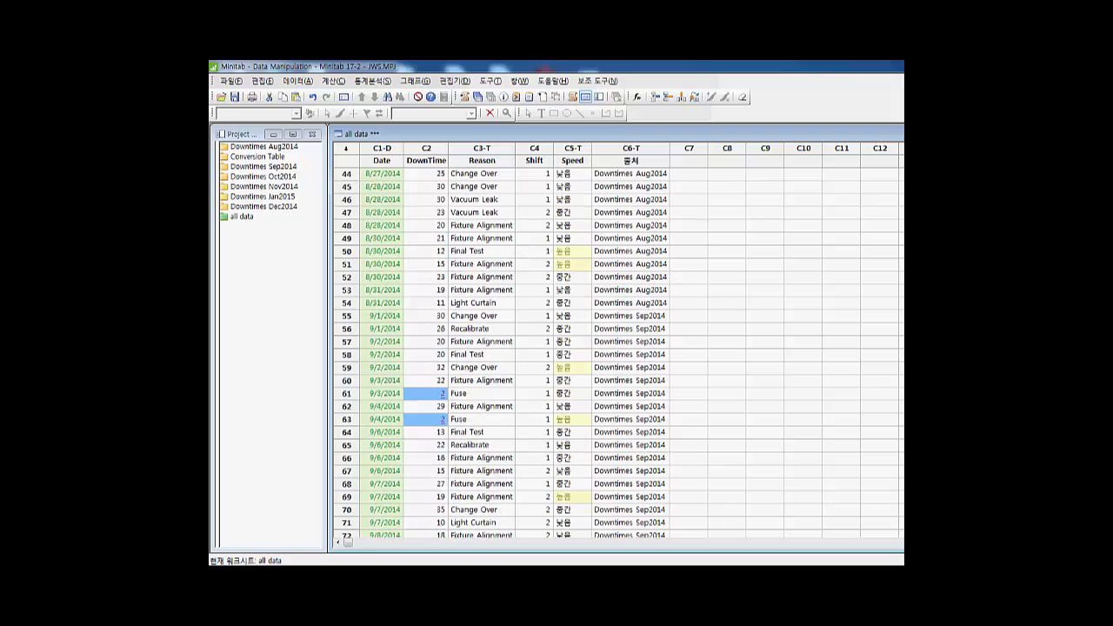
scroll(618, 352, up, 3)
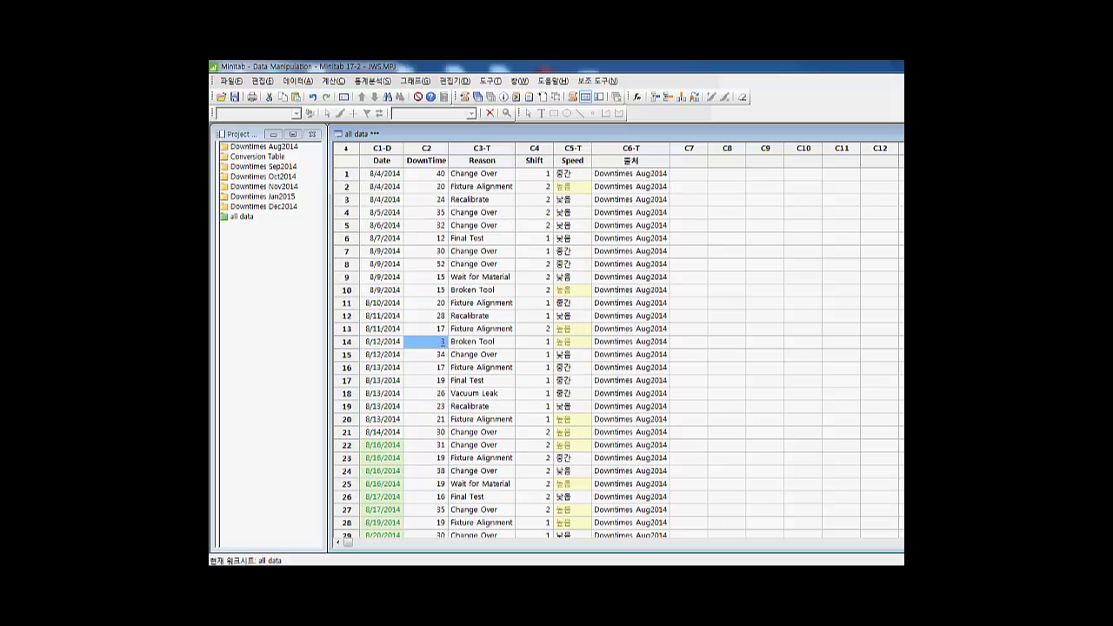
scroll(617, 353, down, 20)
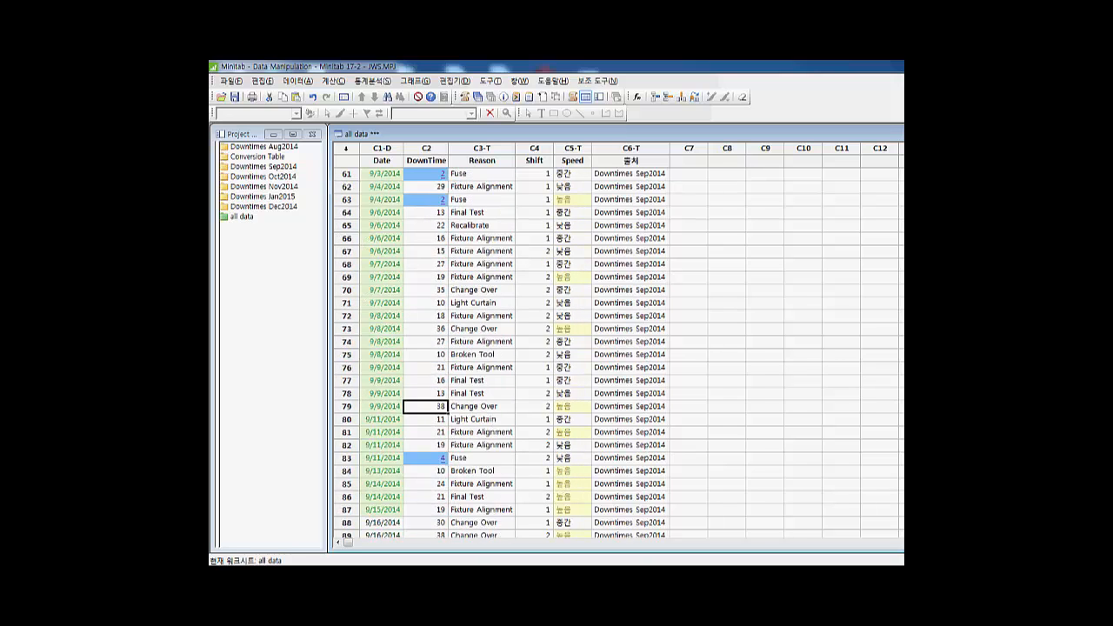
scroll(618, 352, down, 15)
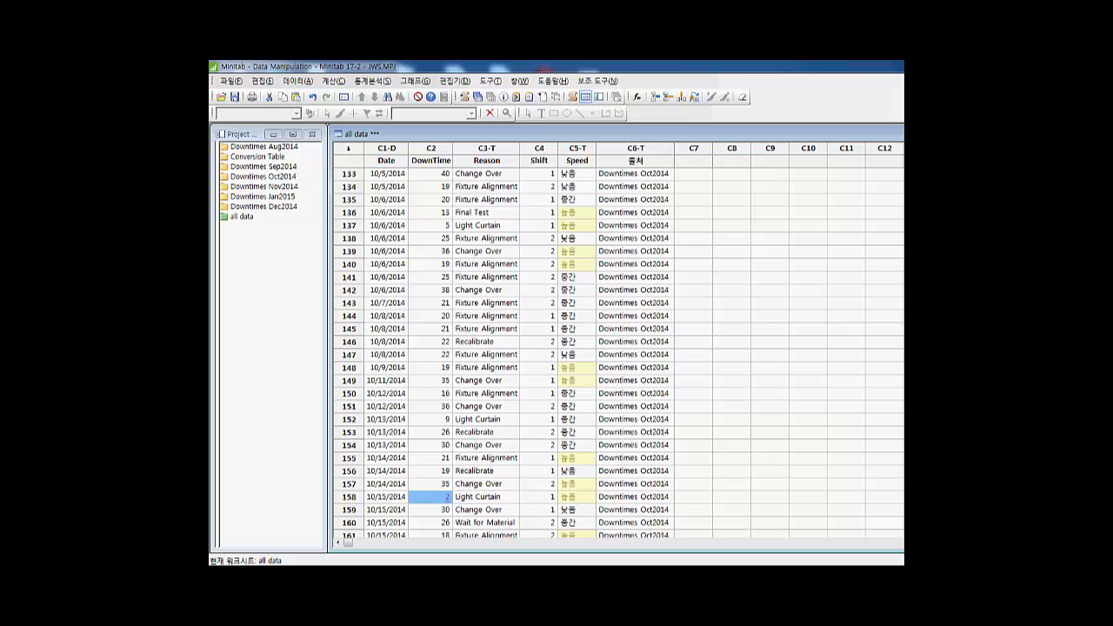
- Apply an out-of-control (관리 이탈) conditional format to the DownTime column with subgroup size 1 and the red style (빨강)
click(430, 291)
right_click(443, 278)
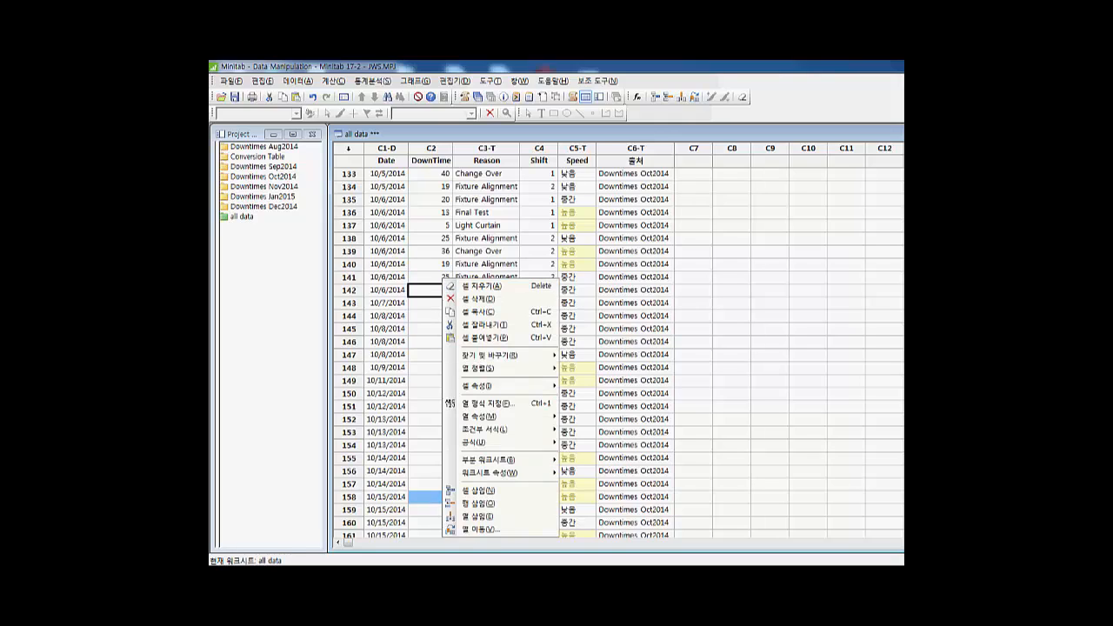
mouse_move(487, 429)
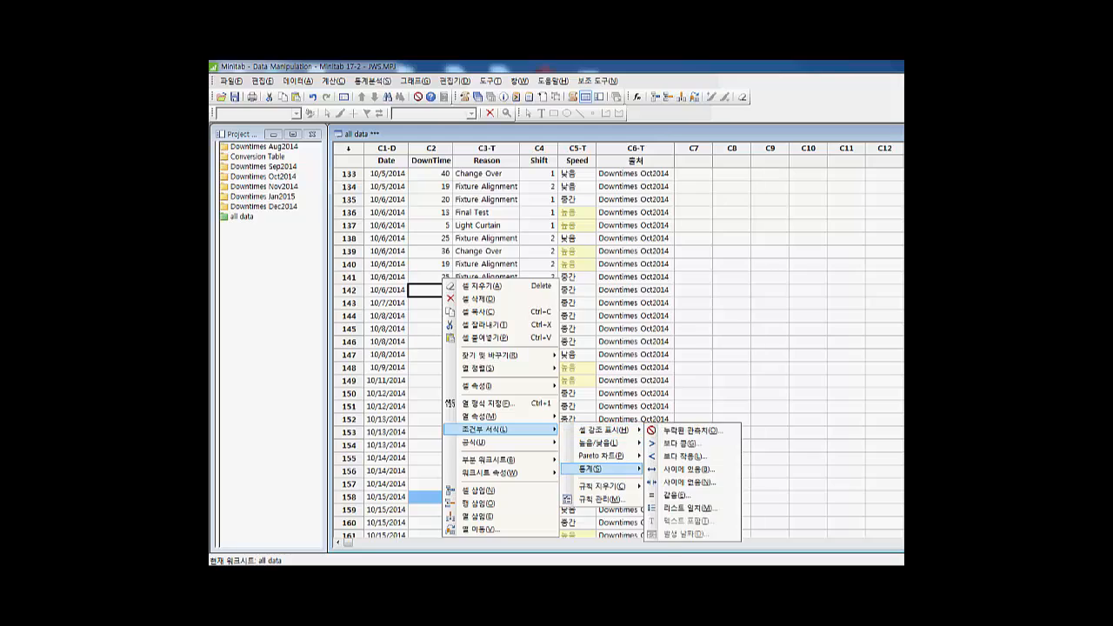
mouse_move(590, 469)
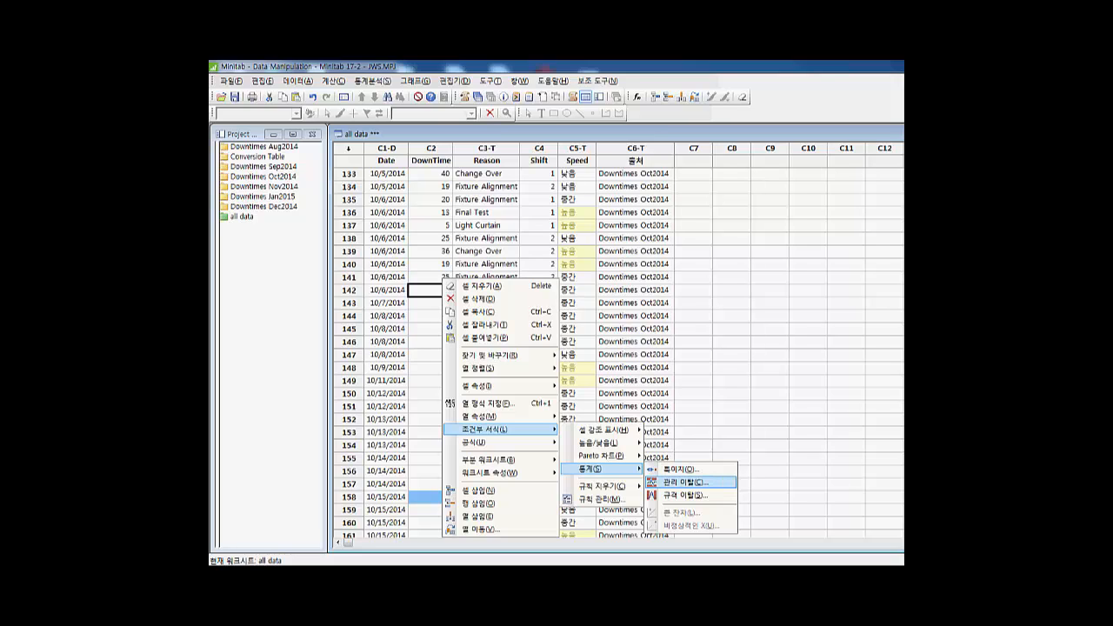
key(Return)
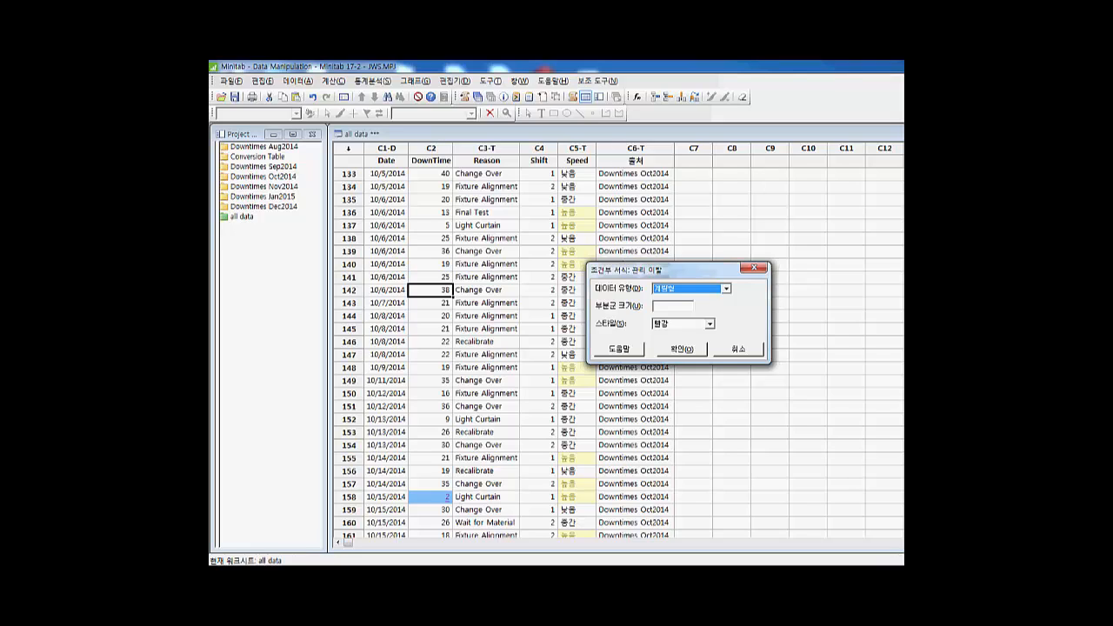
click(672, 306)
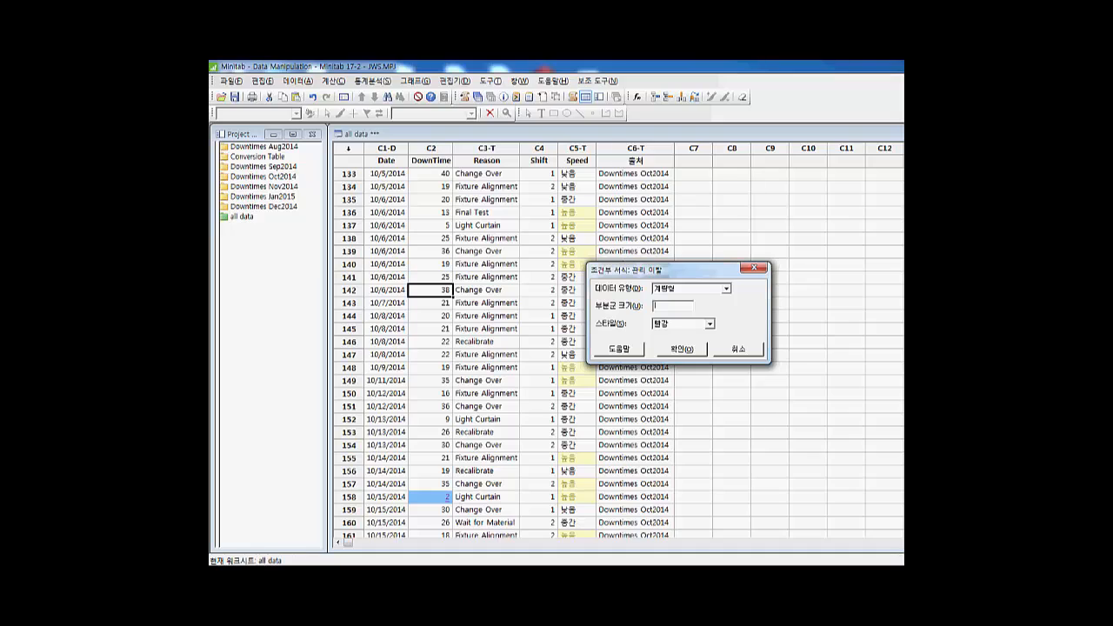
text(1)
key(Return)
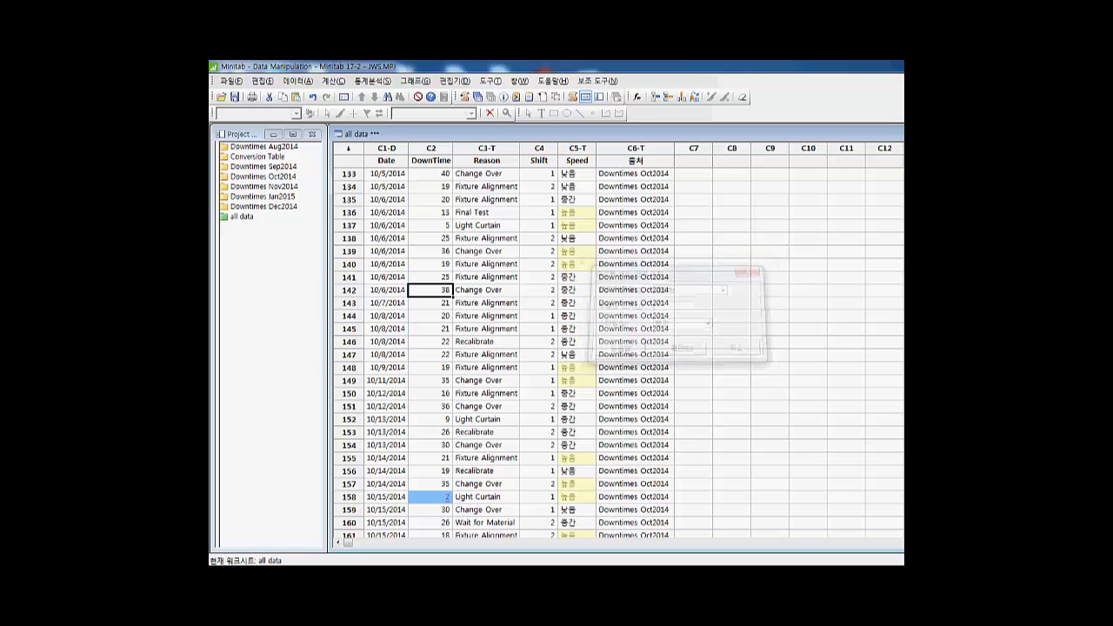
- Examine the out-of-control highlighting in the DownTime column from the first worksheet row through the last January 2015 row
click(430, 329)
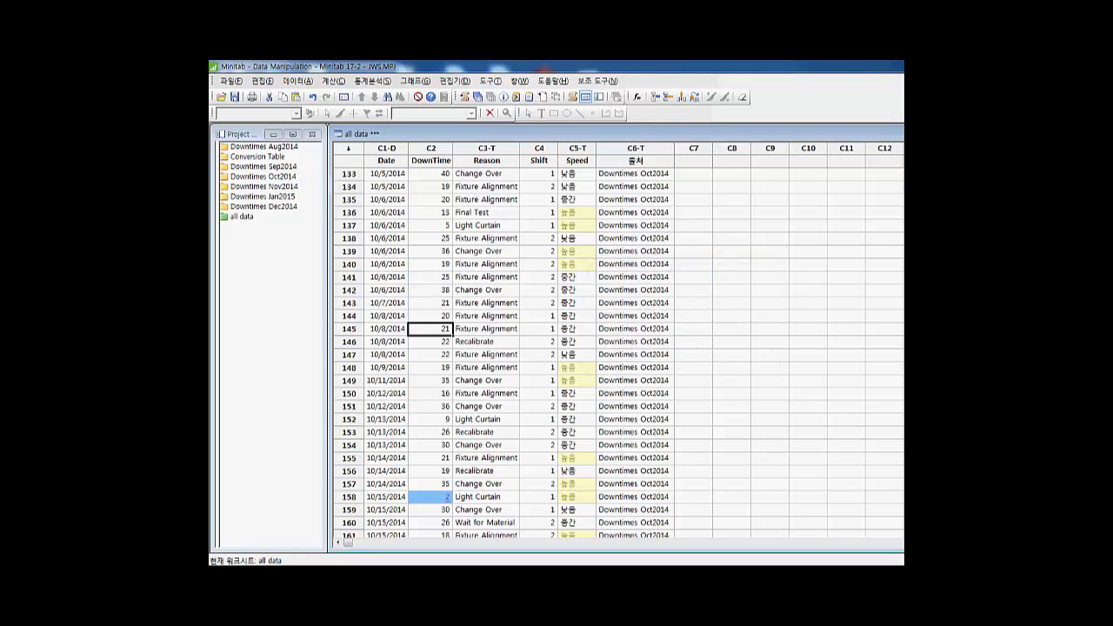
scroll(618, 347, up, 9)
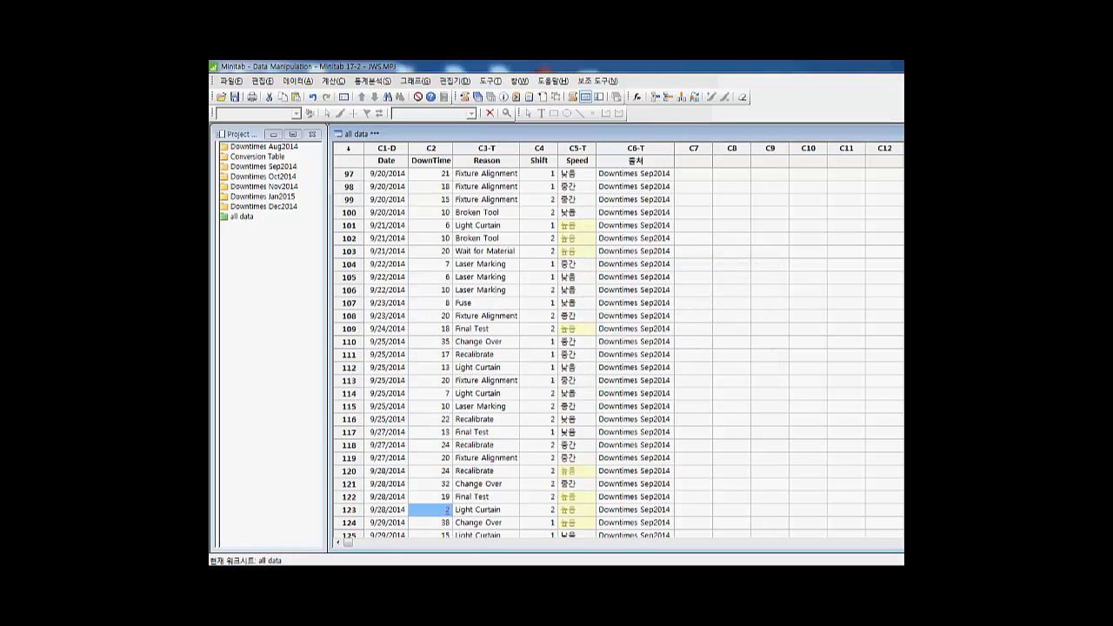
scroll(617, 348, up, 18)
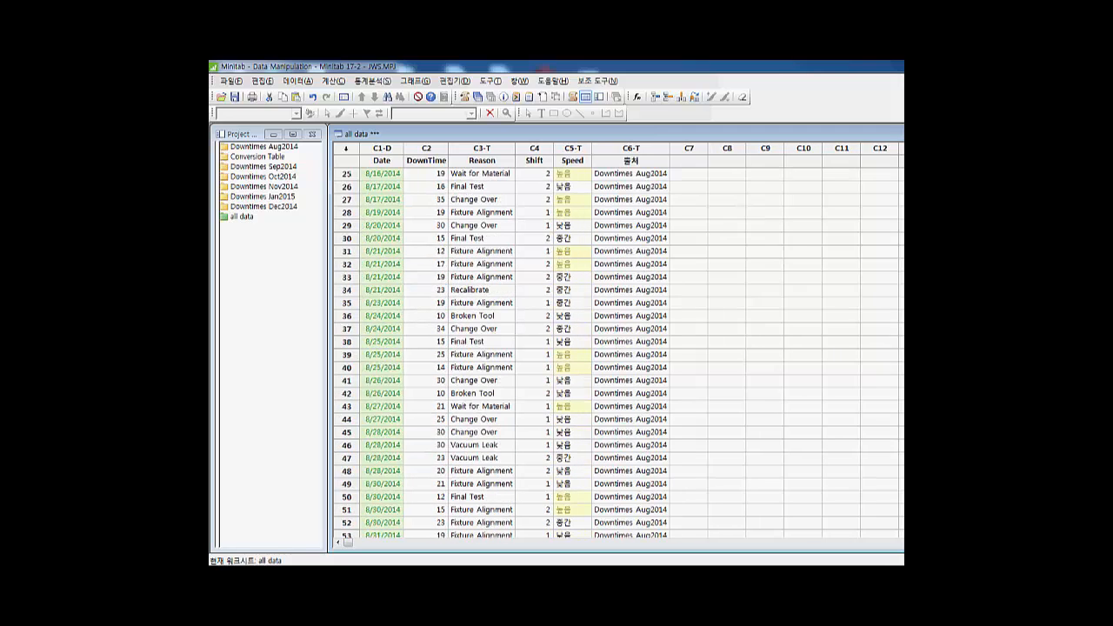
scroll(617, 348, up, 6)
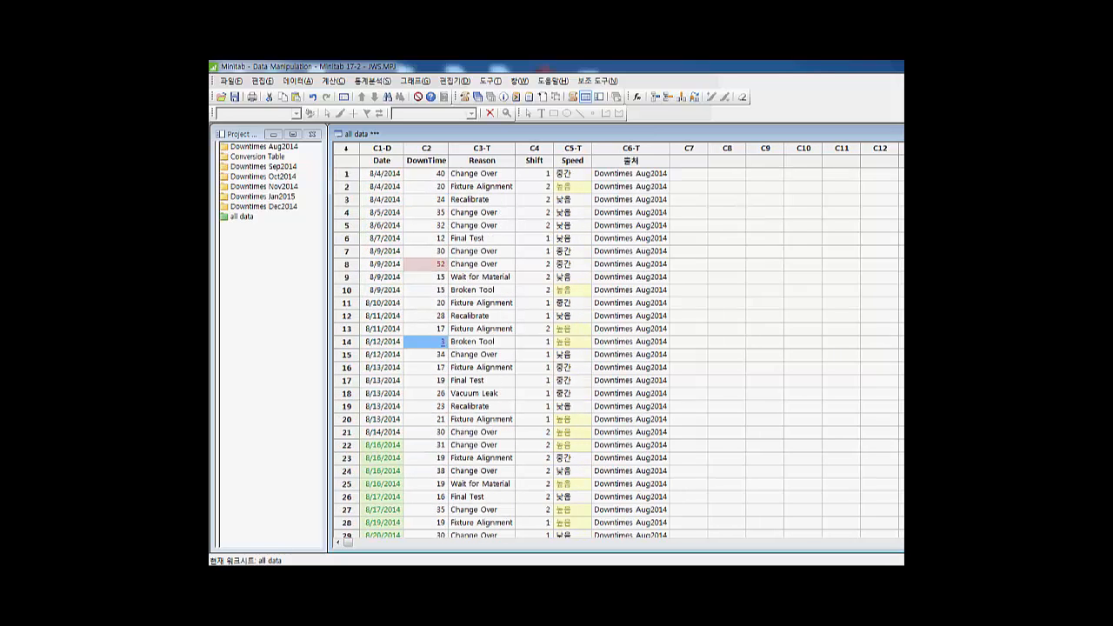
click(426, 265)
scroll(617, 347, down, 20)
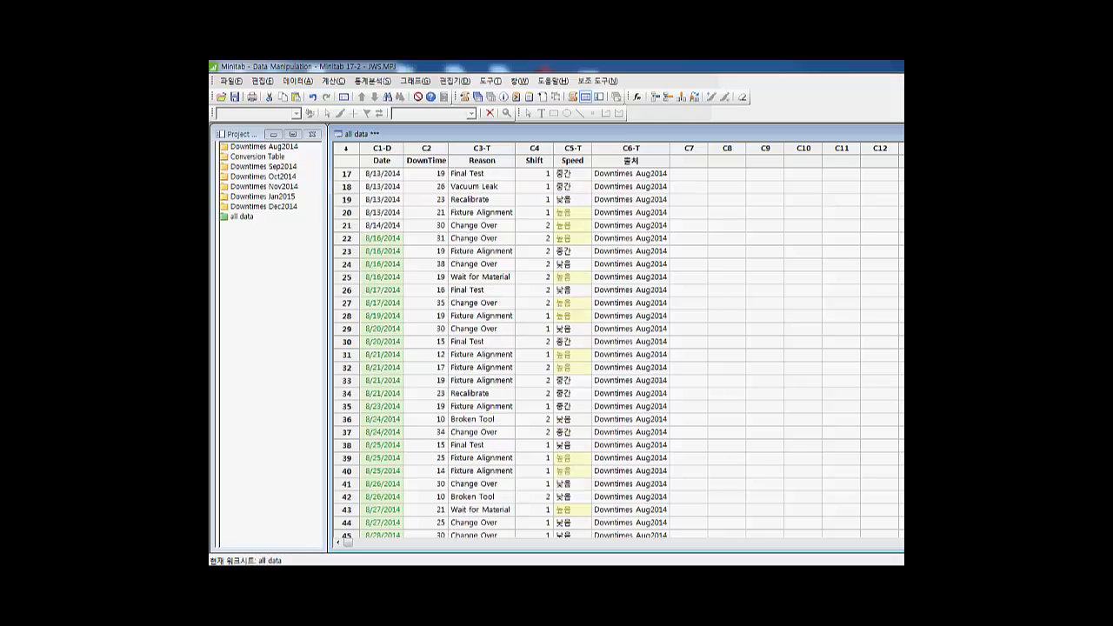
scroll(617, 348, down, 20)
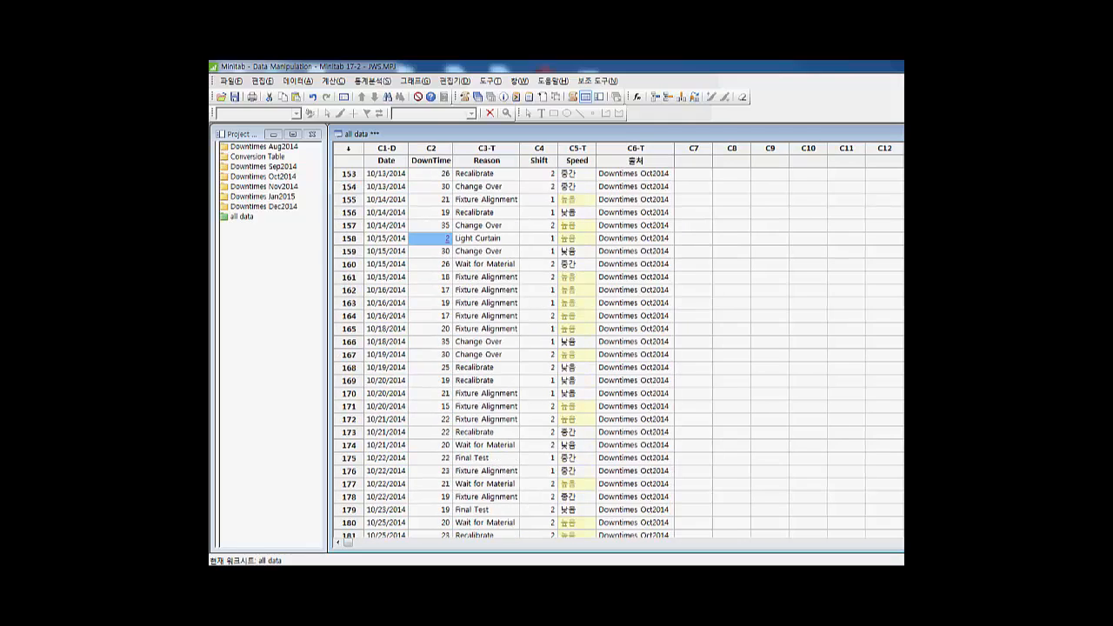
scroll(618, 348, down, 20)
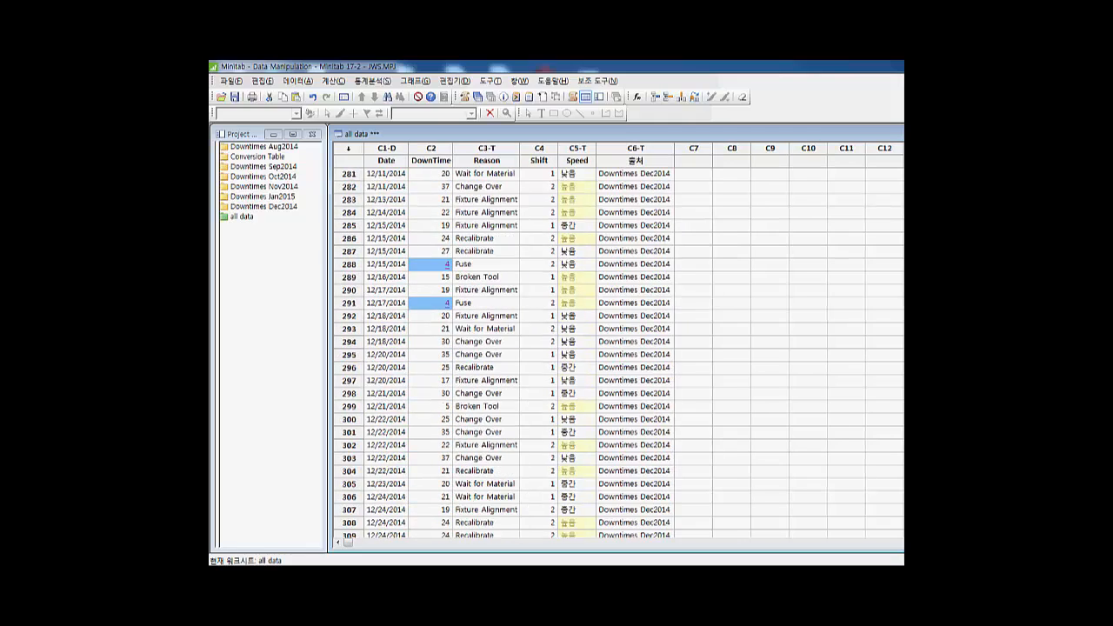
scroll(618, 348, down, 13)
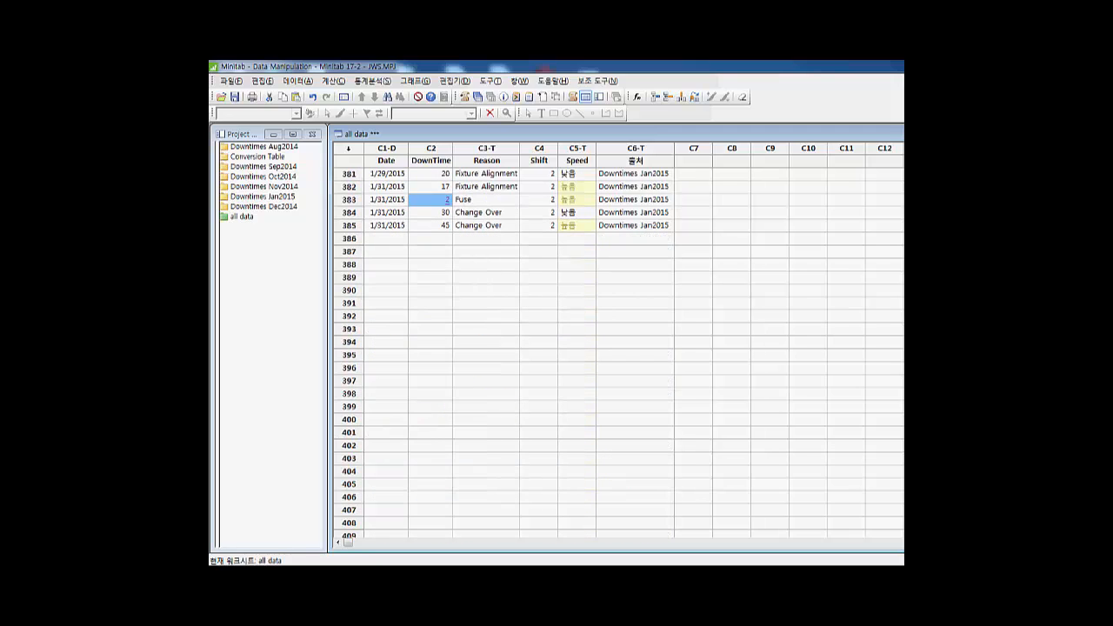
- Search the worksheet for cells formatted with the red style (빨강) until the search completes, and close the format search
scroll(618, 347, up, 7)
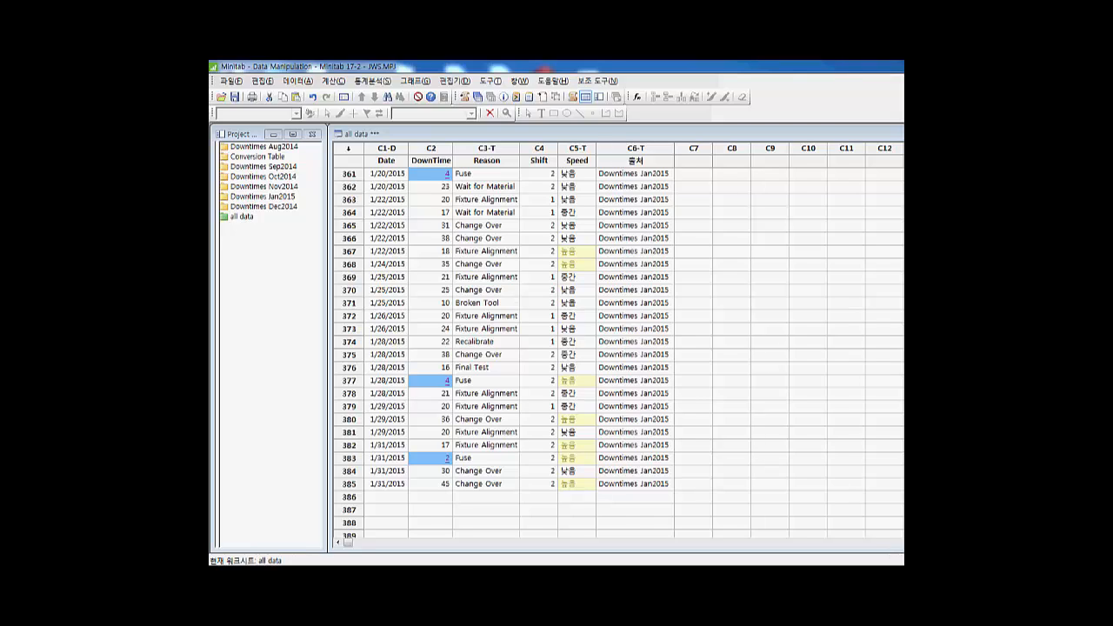
click(431, 290)
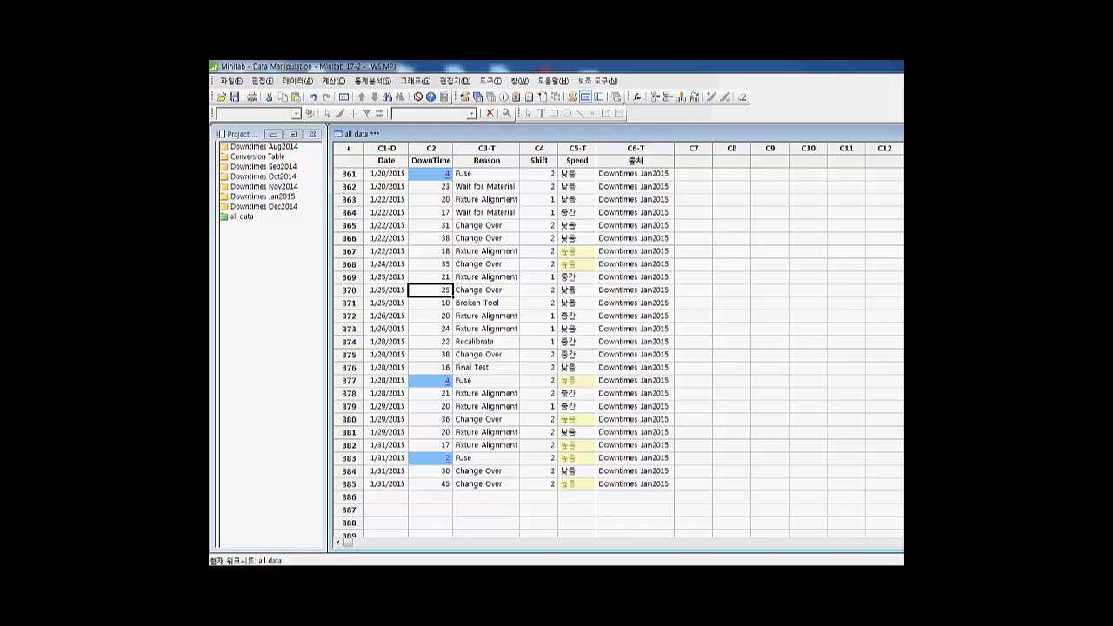
right_click(438, 294)
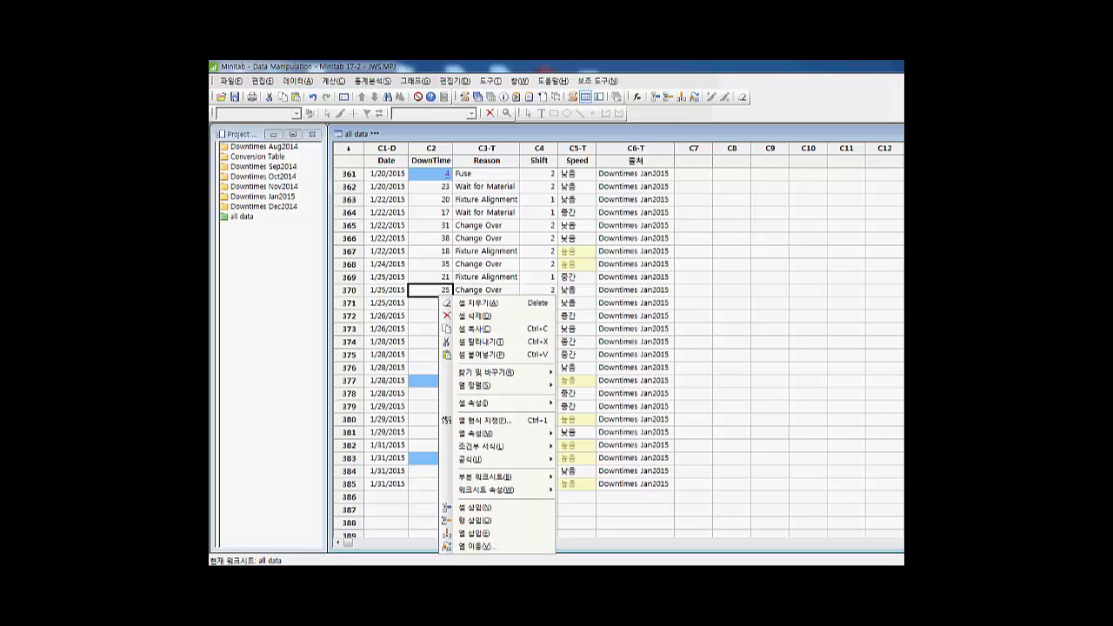
mouse_move(495, 372)
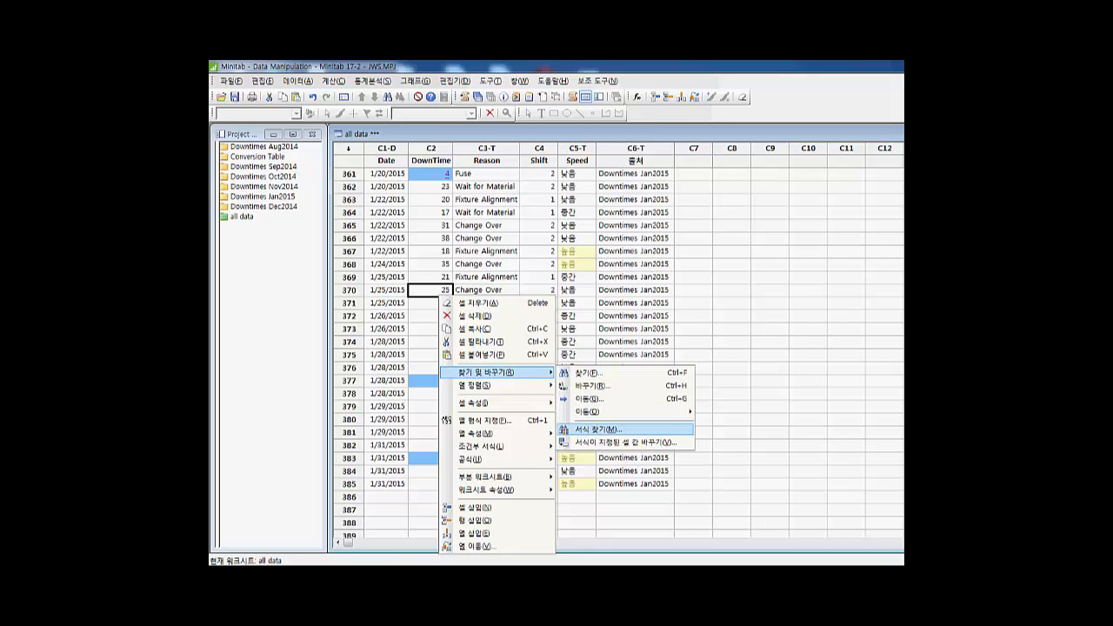
click(598, 429)
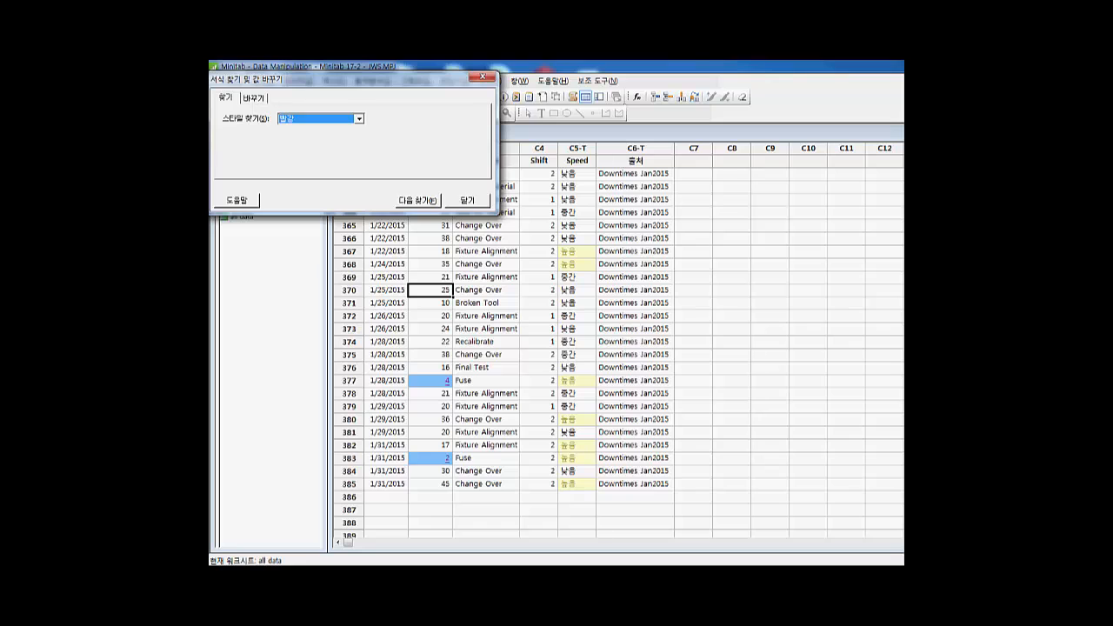
key(Tab)
key(Return)
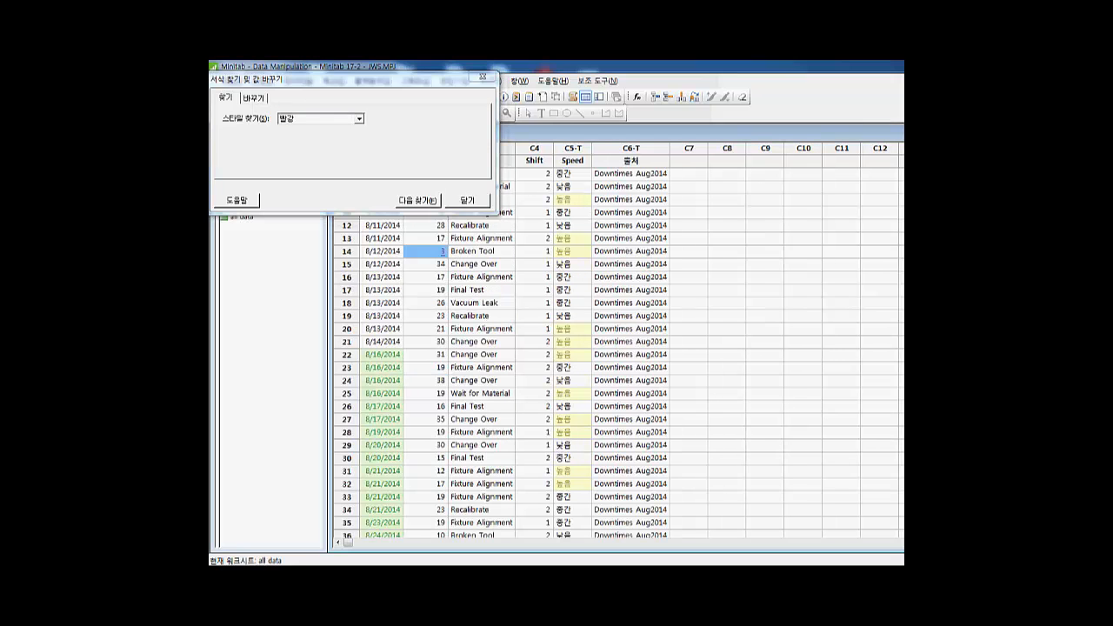
key(Return)
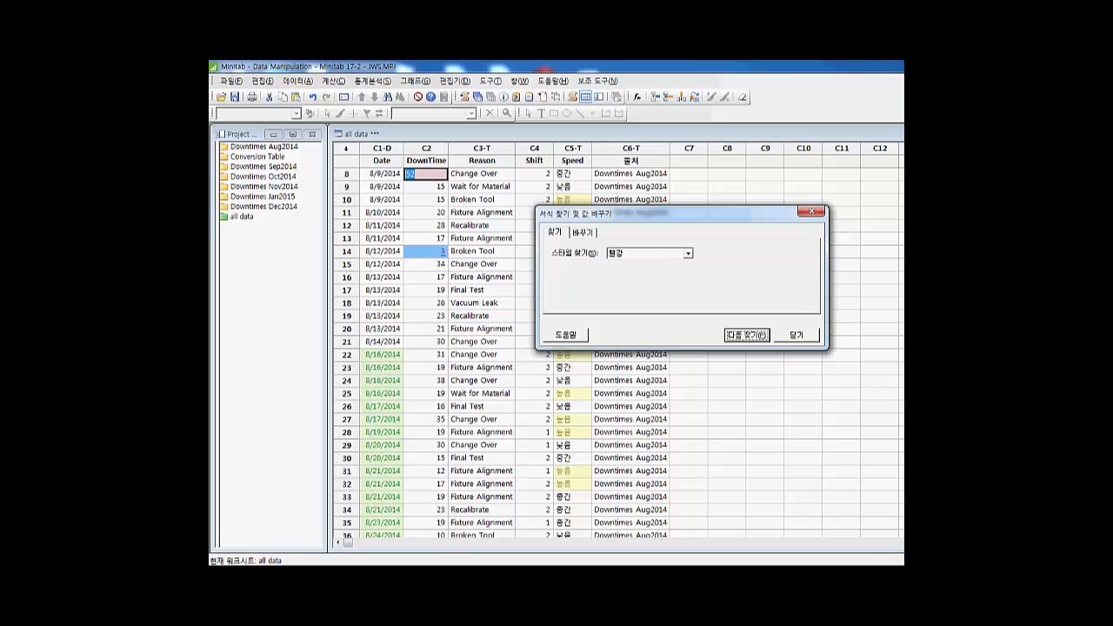
key(Return)
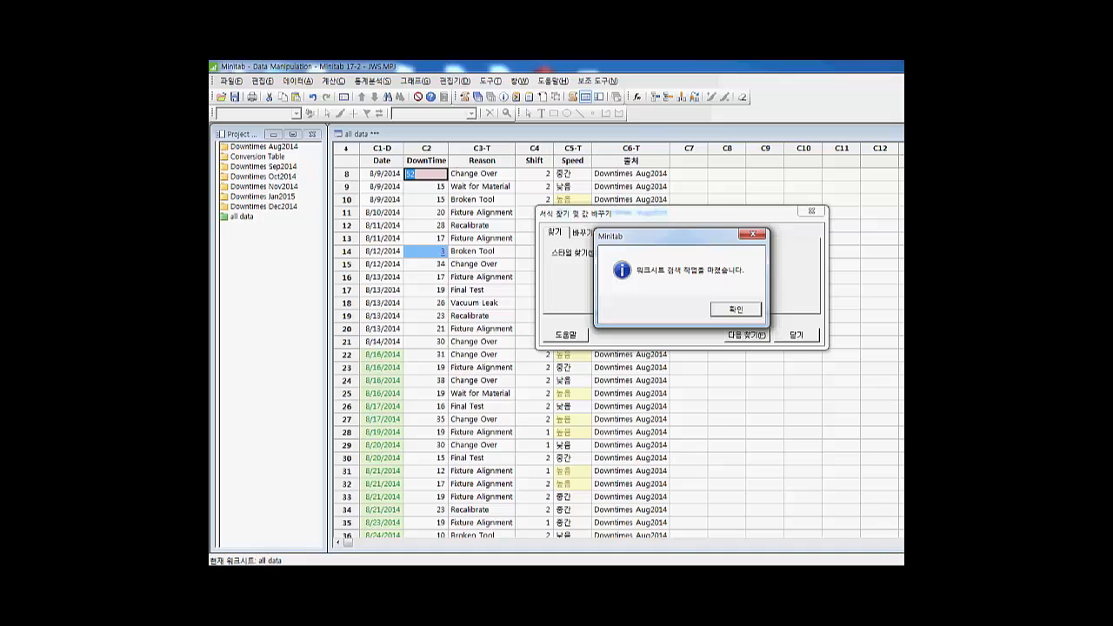
click(736, 309)
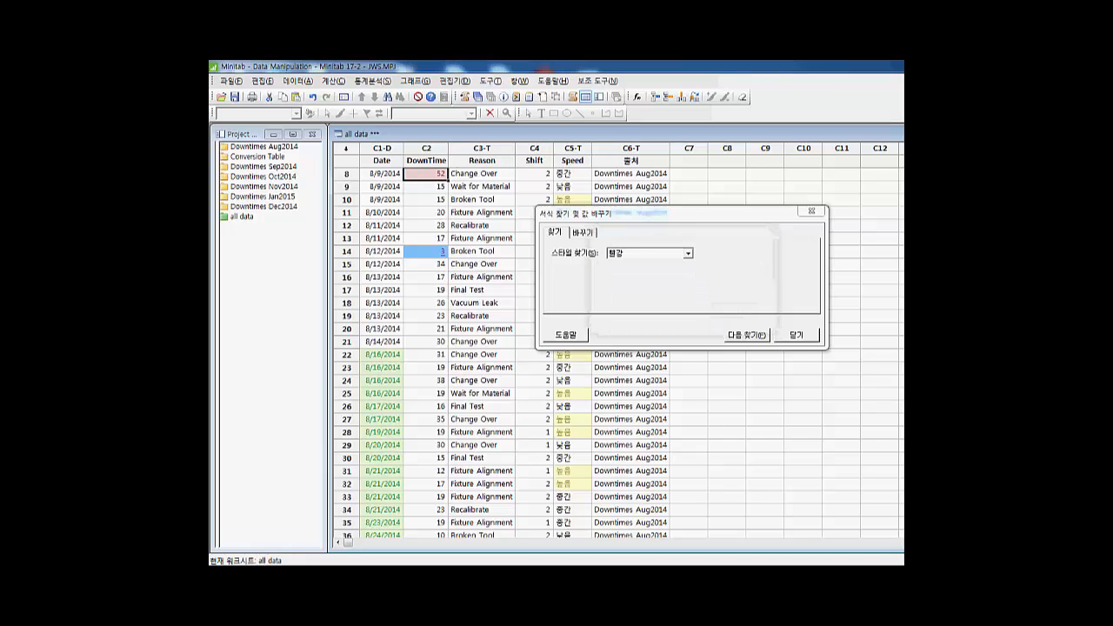
click(797, 334)
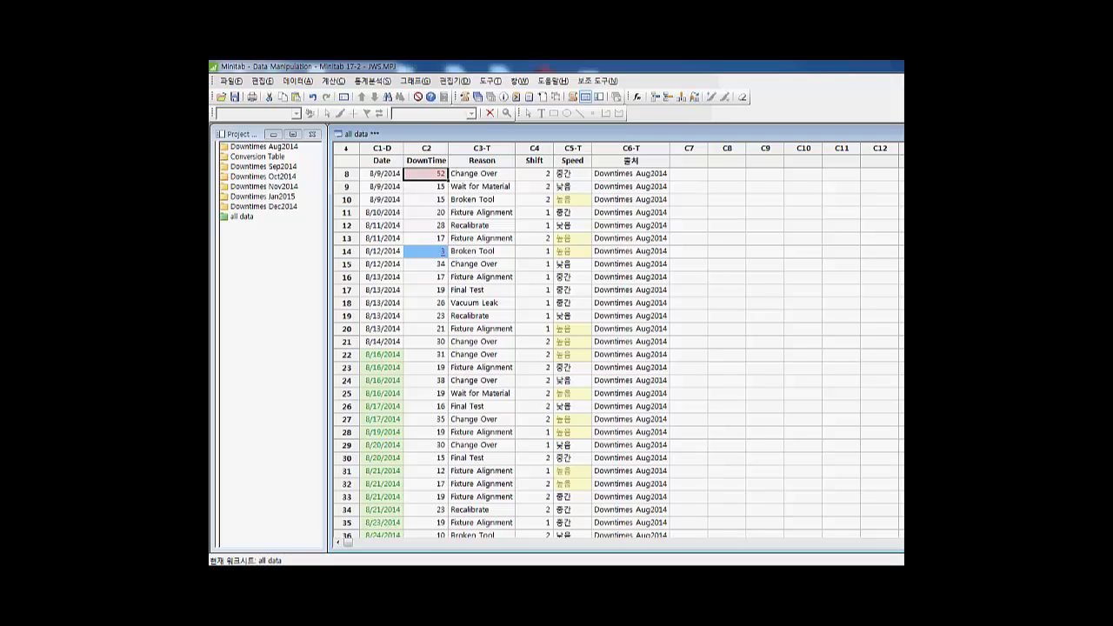
- Add the cell comment "데이터 입력오류" to the red-highlighted DownTime cell in row 8
click(572, 265)
scroll(618, 348, up, 3)
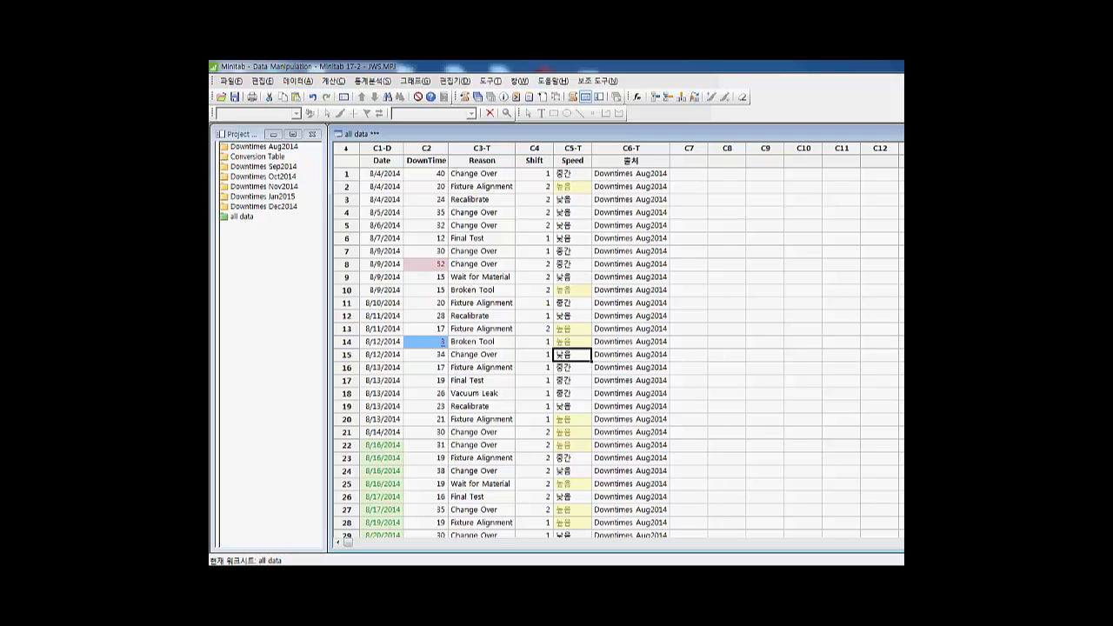
click(426, 264)
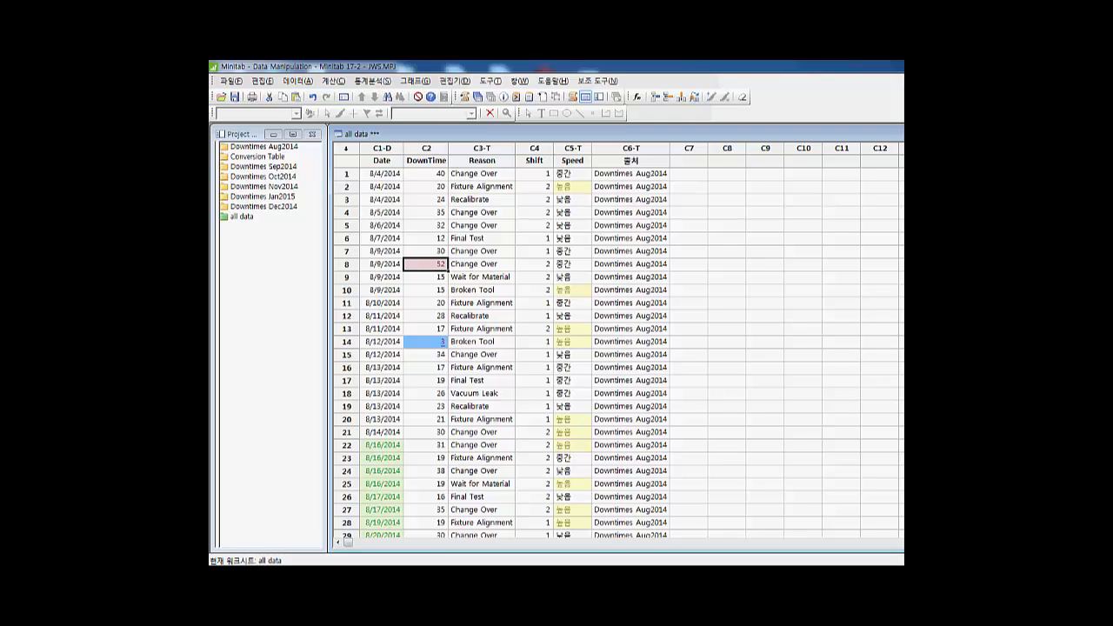
right_click(430, 266)
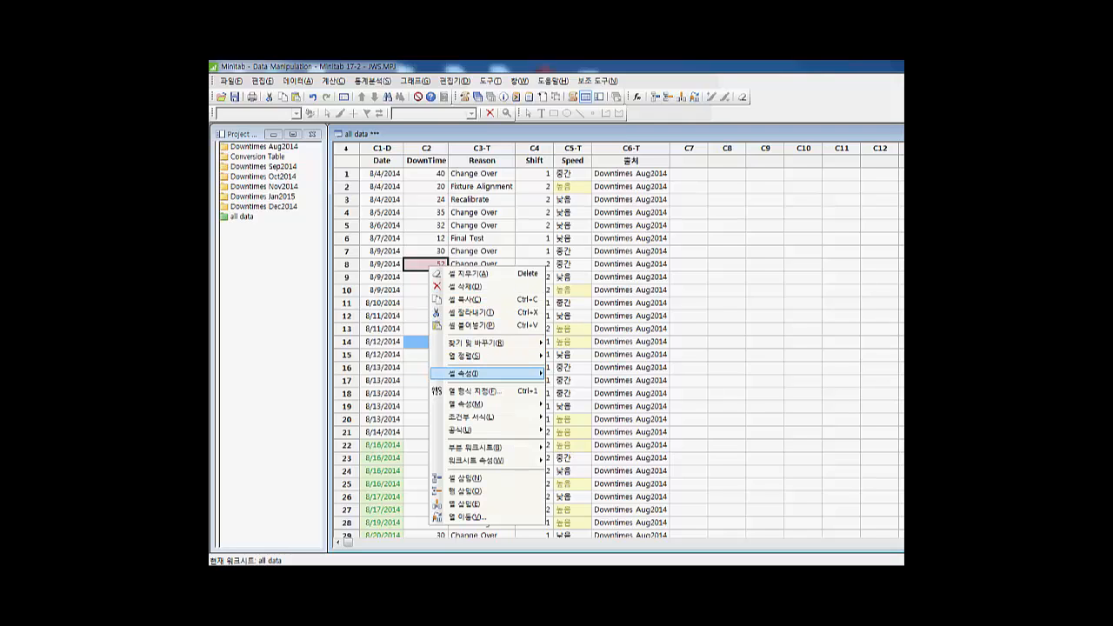
mouse_move(487, 373)
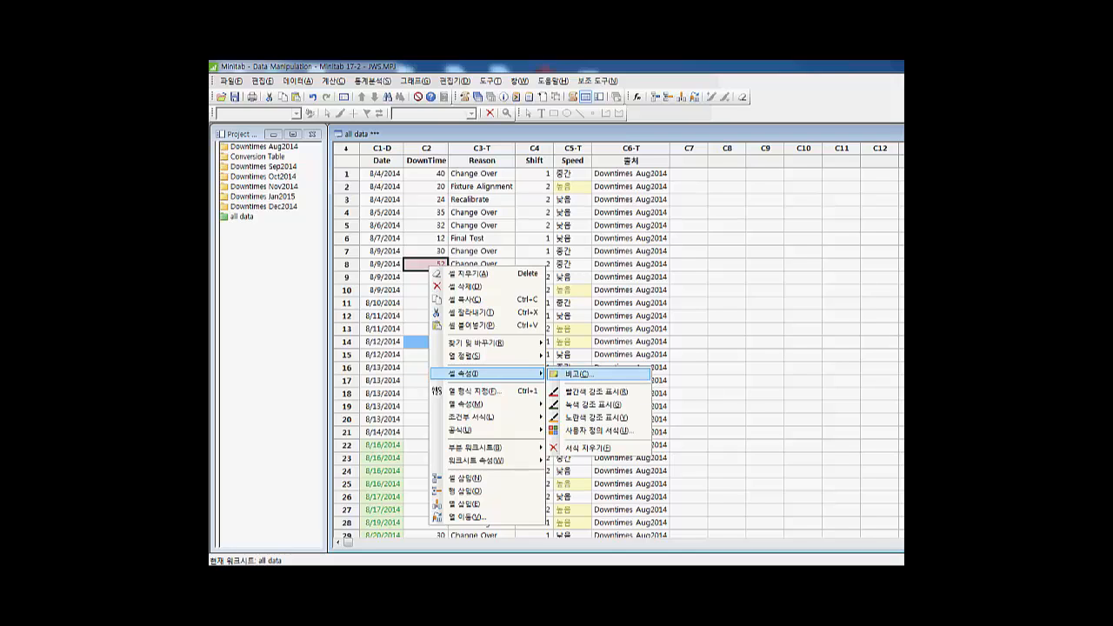
click(579, 373)
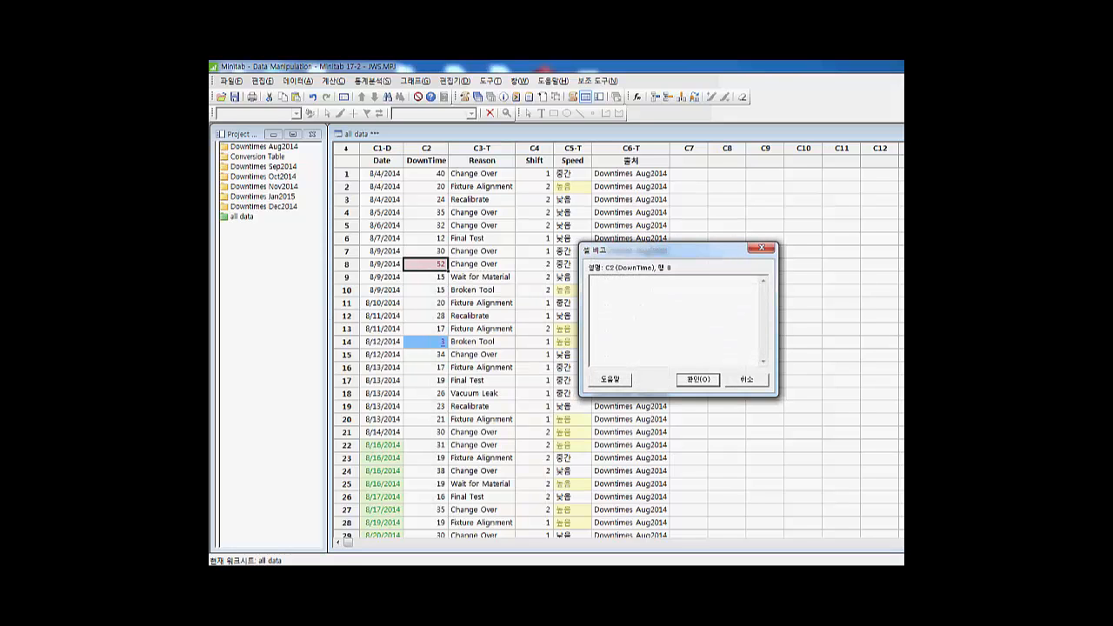
text(wotl)
key(BackSpace)
key(BackSpace)
key(BackSpace)
key(BackSpace)
text(데이터 입력오류)
click(698, 380)
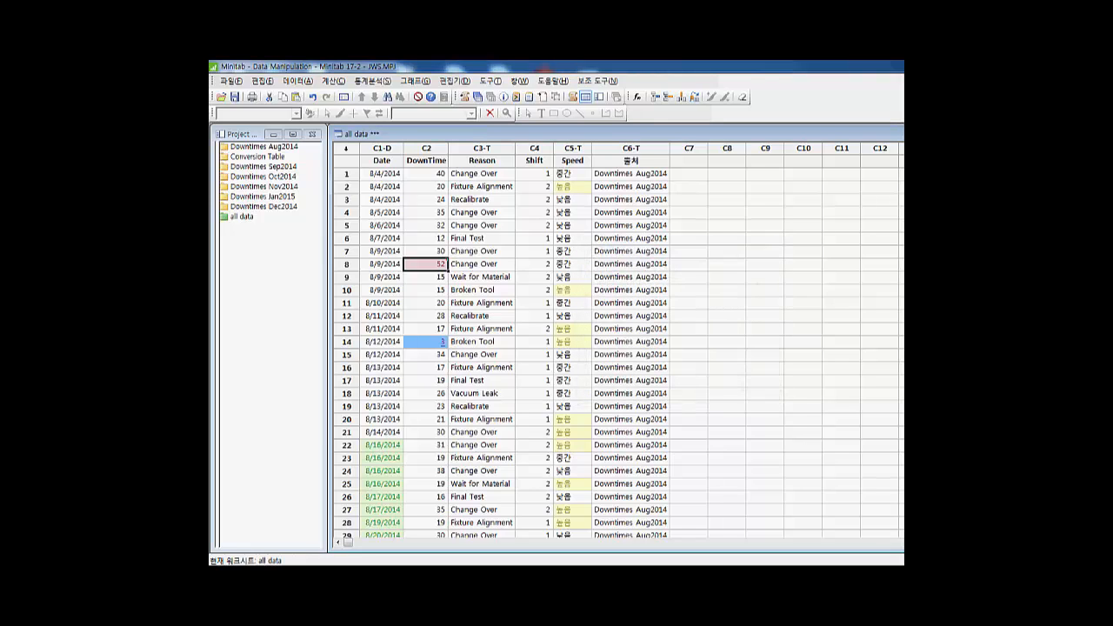
click(482, 355)
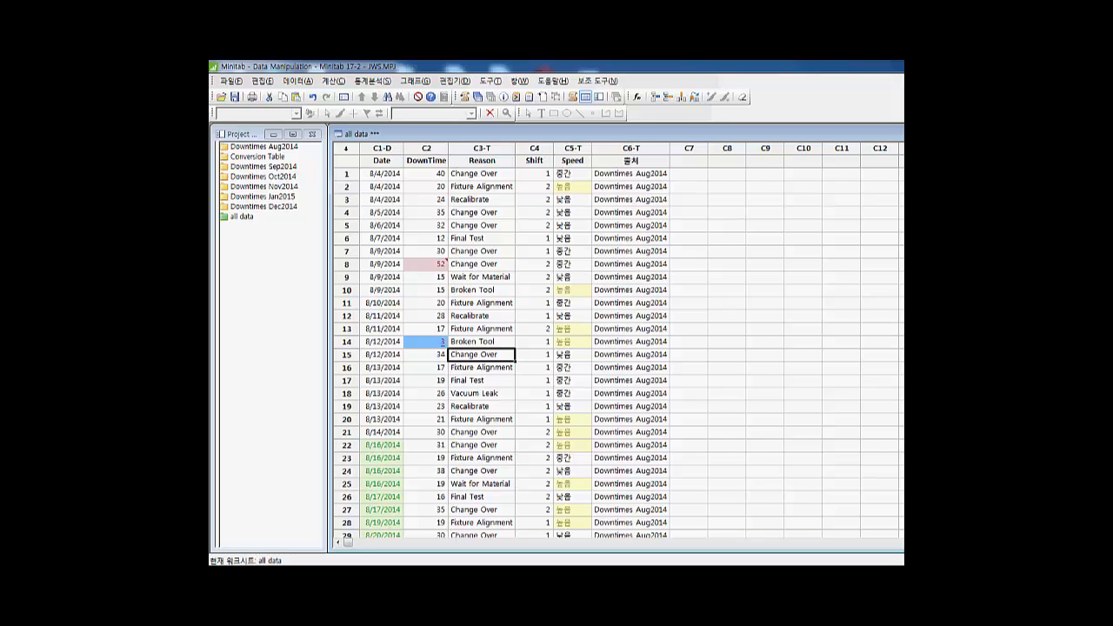
mouse_move(439, 263)
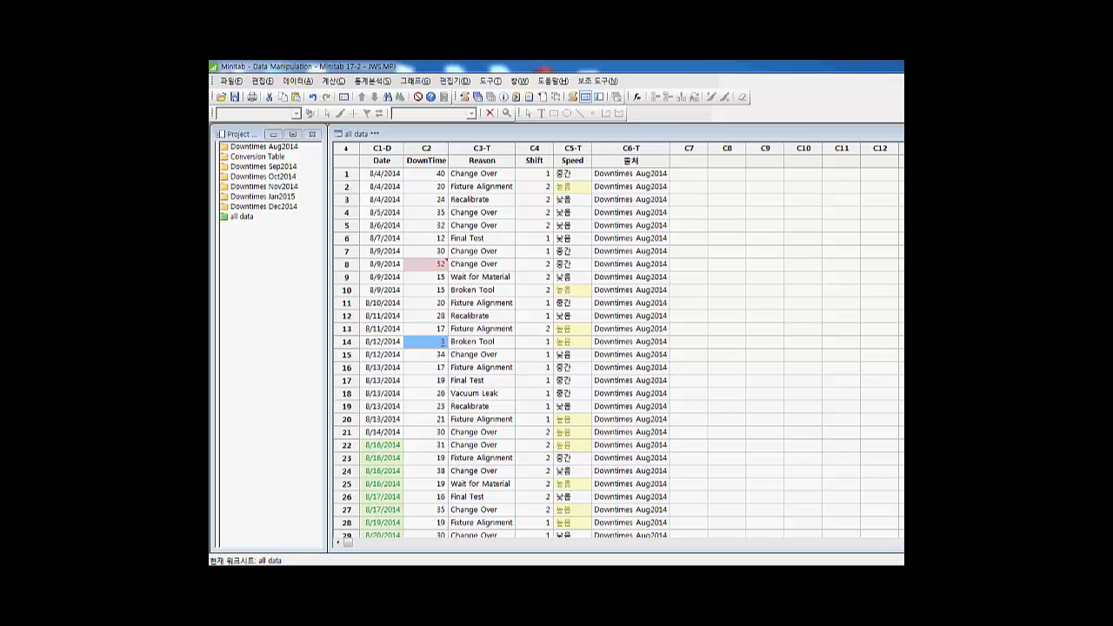
- Open the conditional formatting rule manager (규칙 관리) for the DownTime column
click(426, 277)
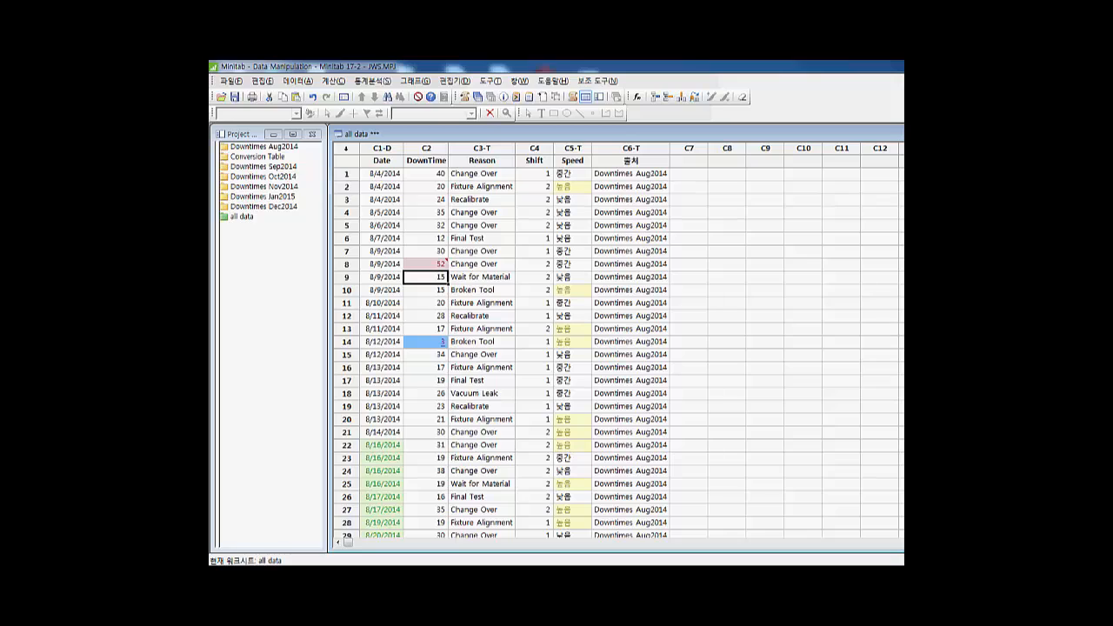
right_click(438, 279)
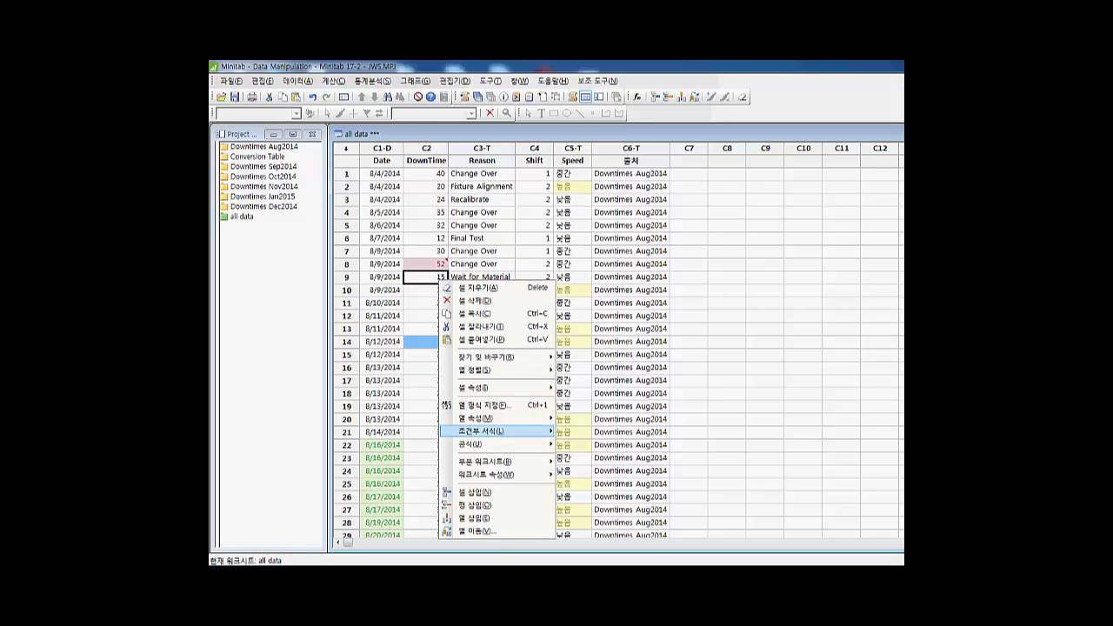
mouse_move(483, 432)
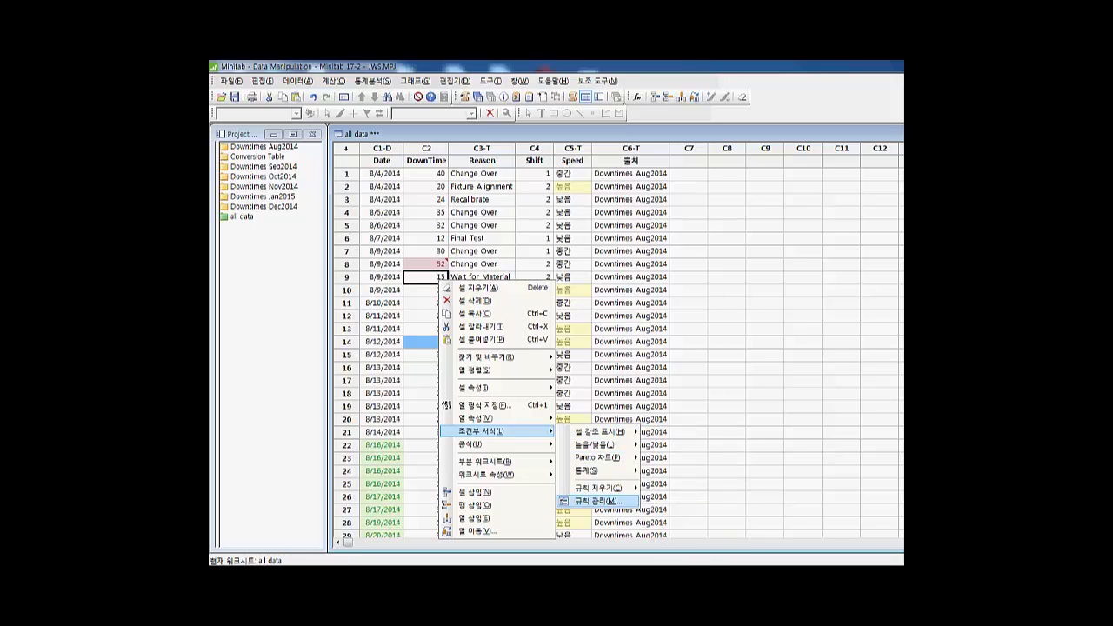
click(600, 501)
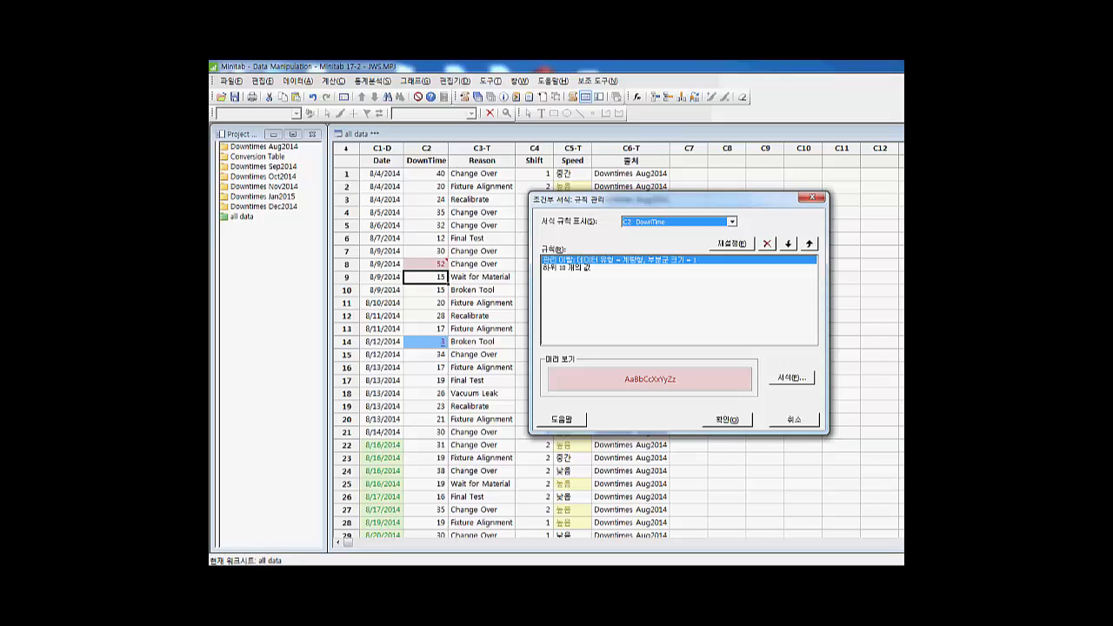
- Try placing the lowest 10 values rule above the out-of-control rule for DownTime, and restore the original rule order
click(567, 268)
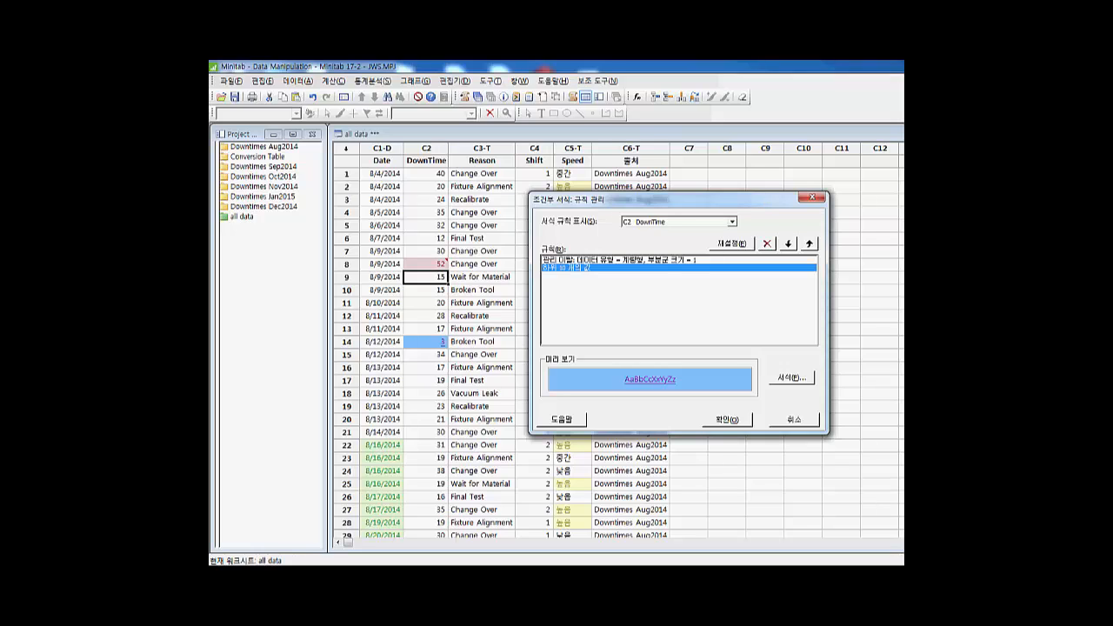
click(809, 244)
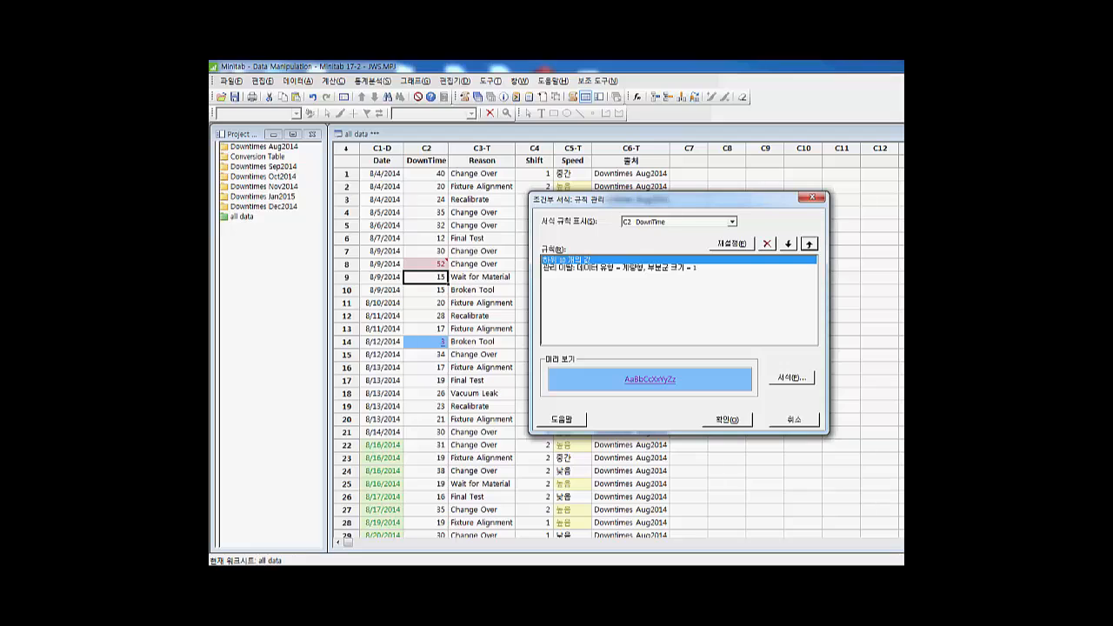
click(788, 244)
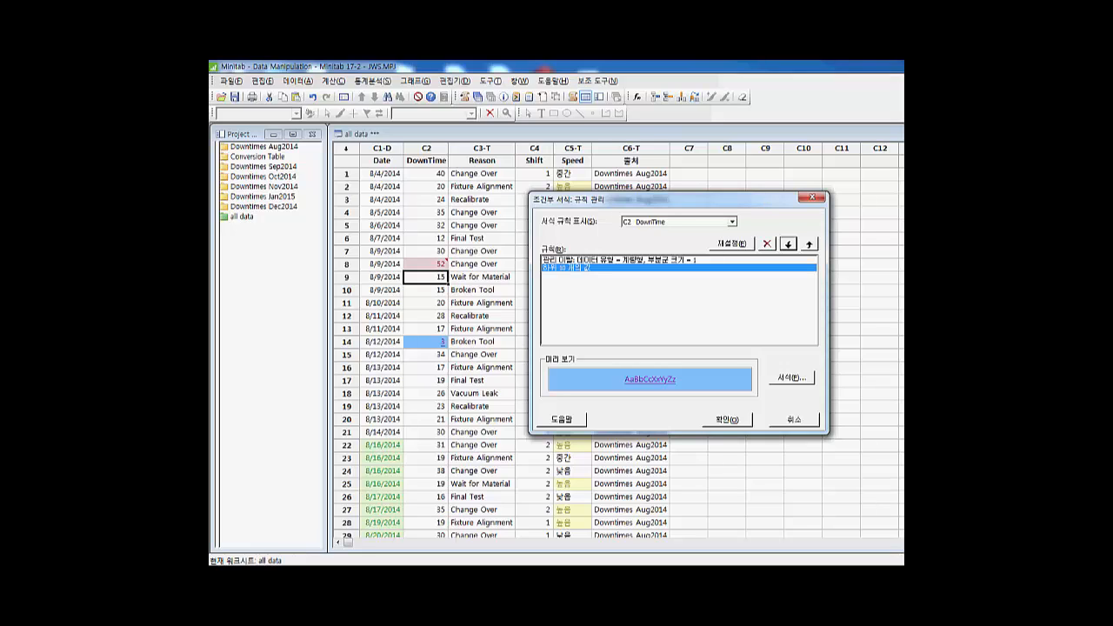
- Change the font color of the Date column's 2014-08-15 to 2014-09-15 rule to blue and apply it to the worksheet
click(732, 222)
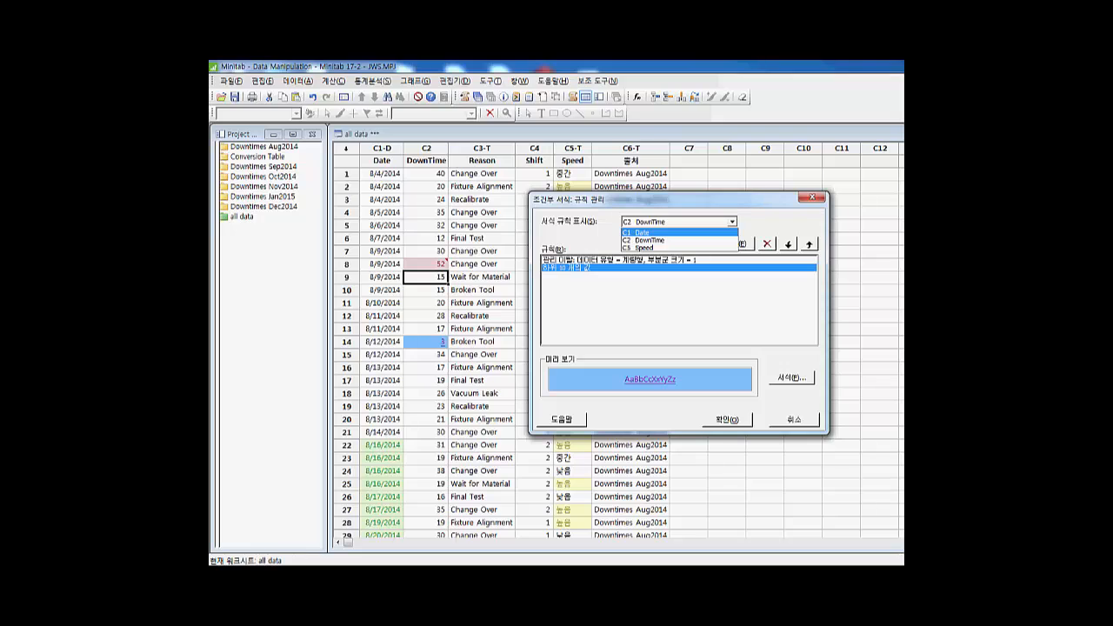
click(636, 232)
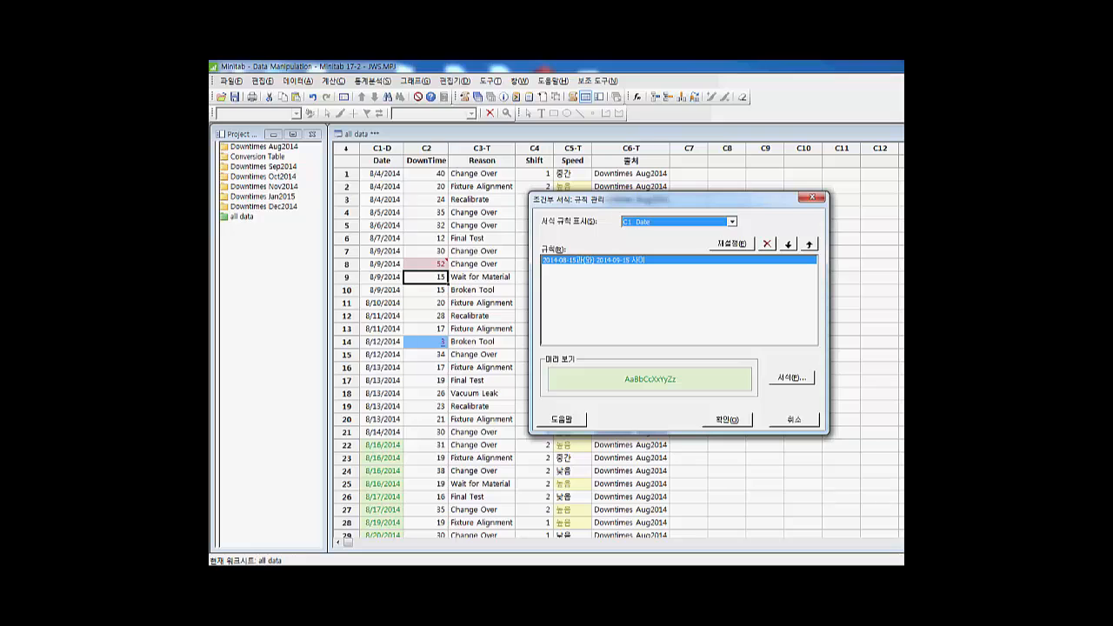
click(791, 377)
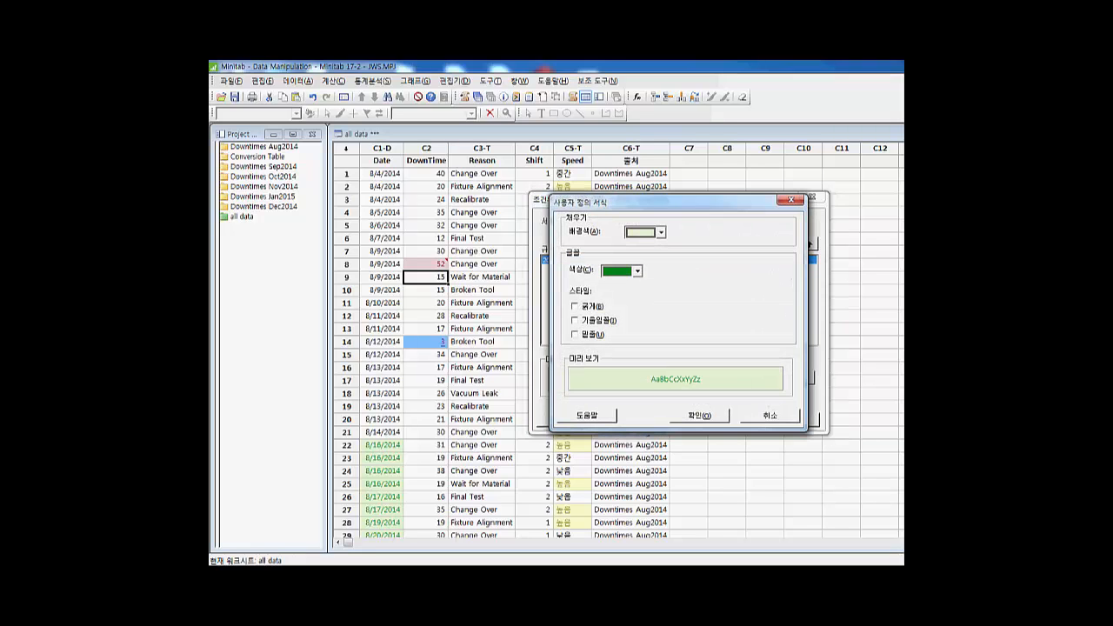
click(638, 271)
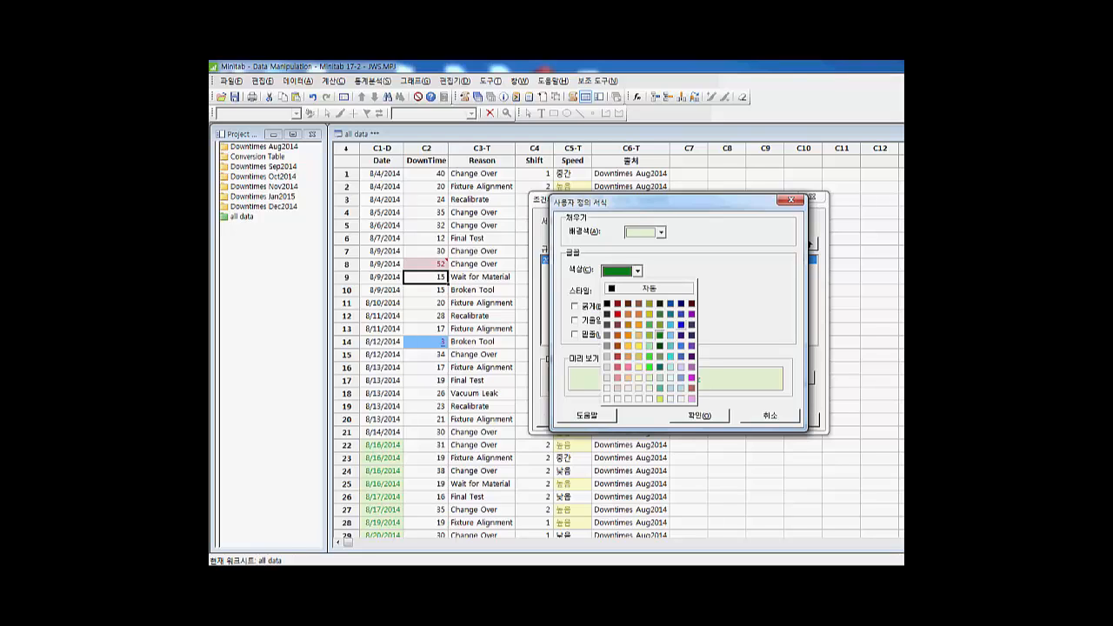
click(681, 325)
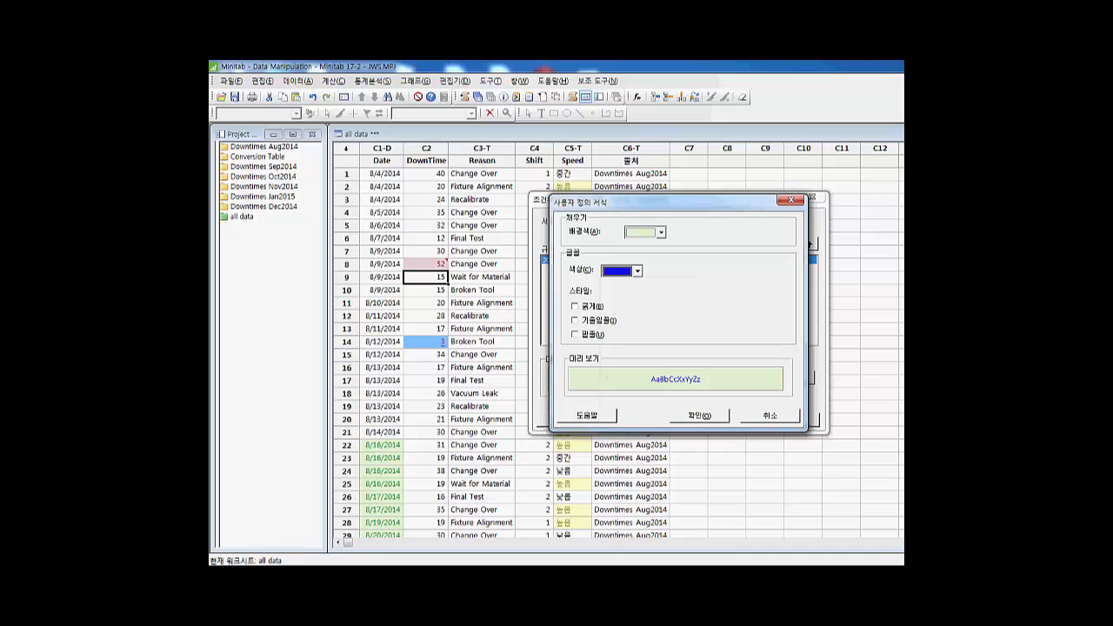
click(699, 416)
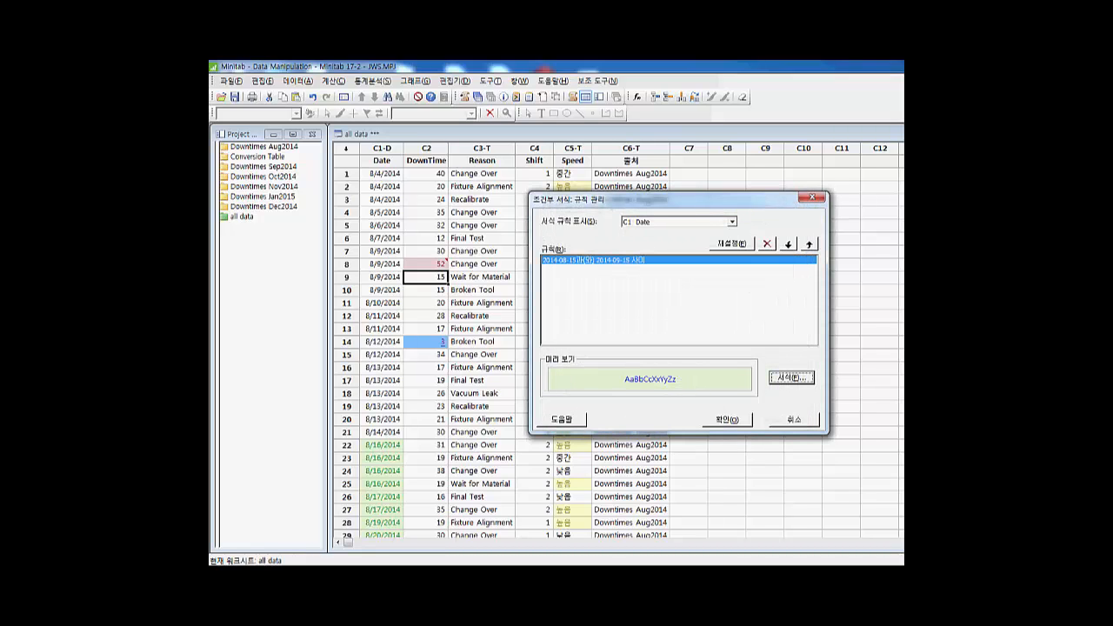
click(727, 420)
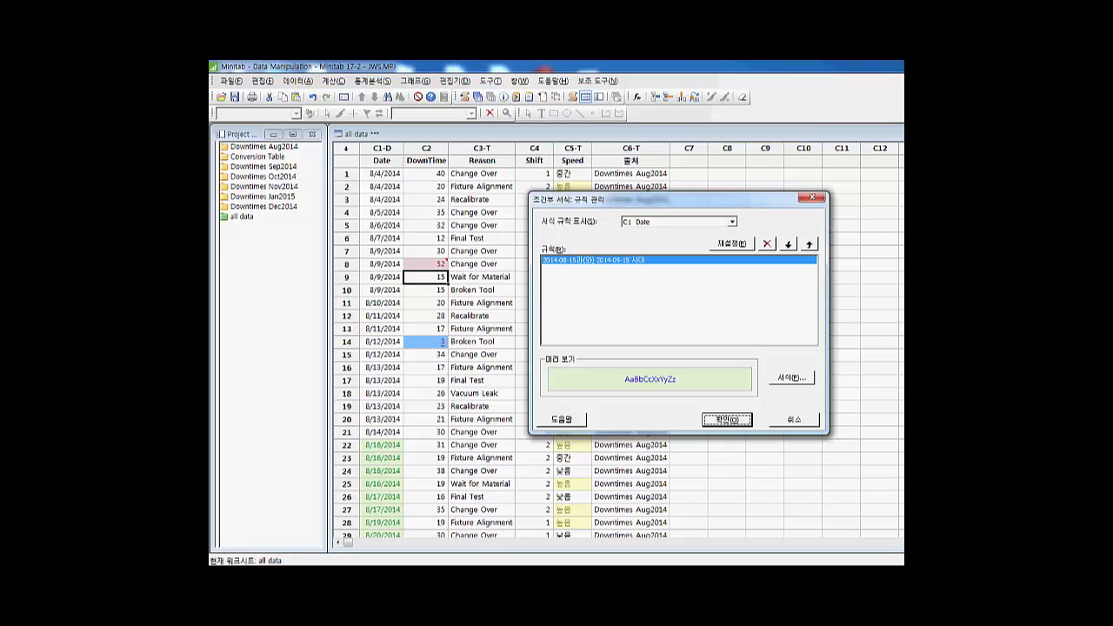
click(425, 419)
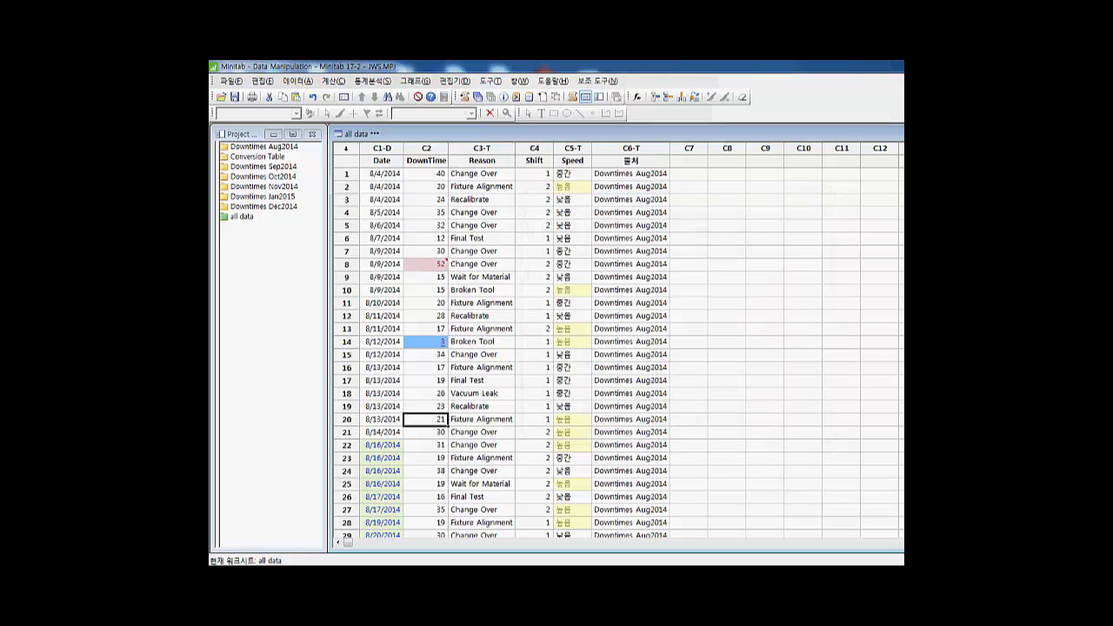
scroll(426, 419, down, 3)
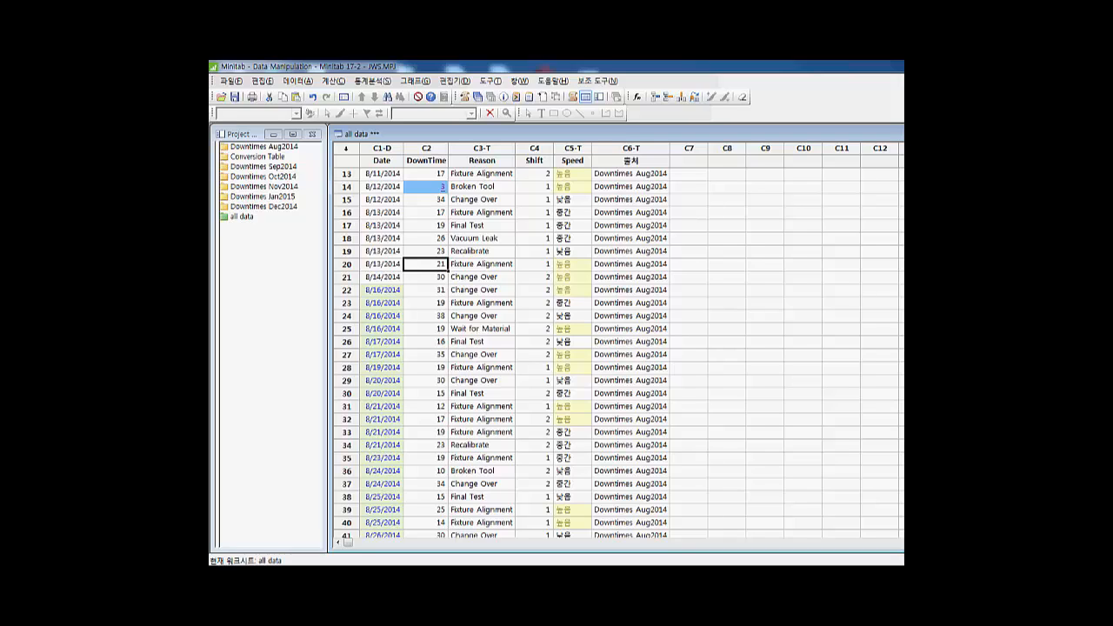
click(572, 200)
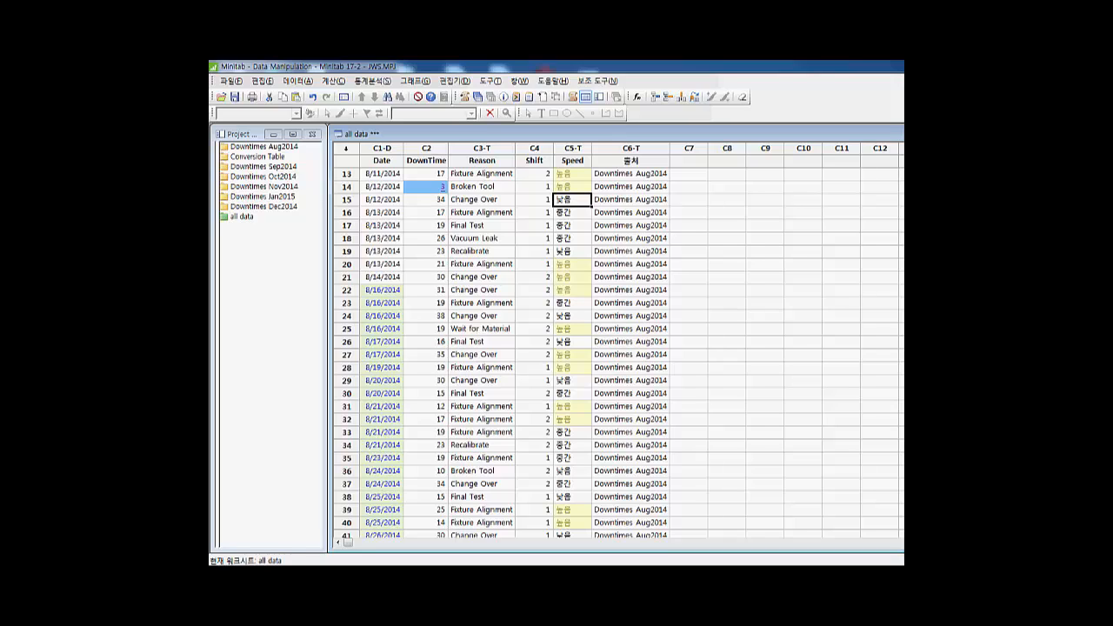
- Change the Speed value in row 15 to 높음
text(높음)
key(Return)
scroll(753, 250, up, 4)
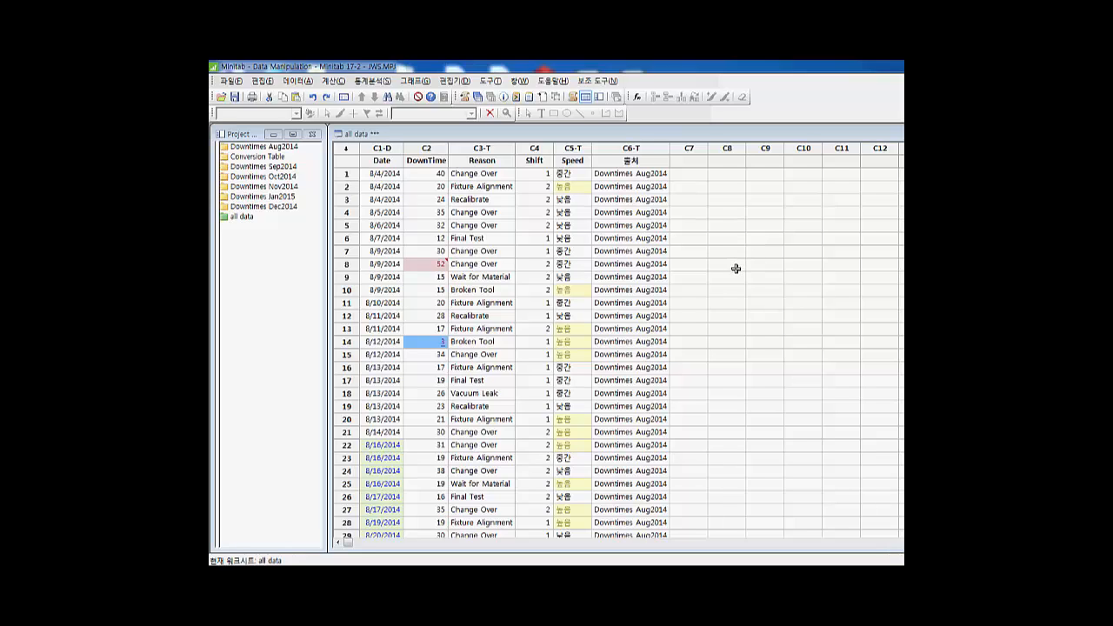
- Sort the entire all data worksheet by the Speed column so that rows with formatted cells come first
click(580, 226)
click(580, 226)
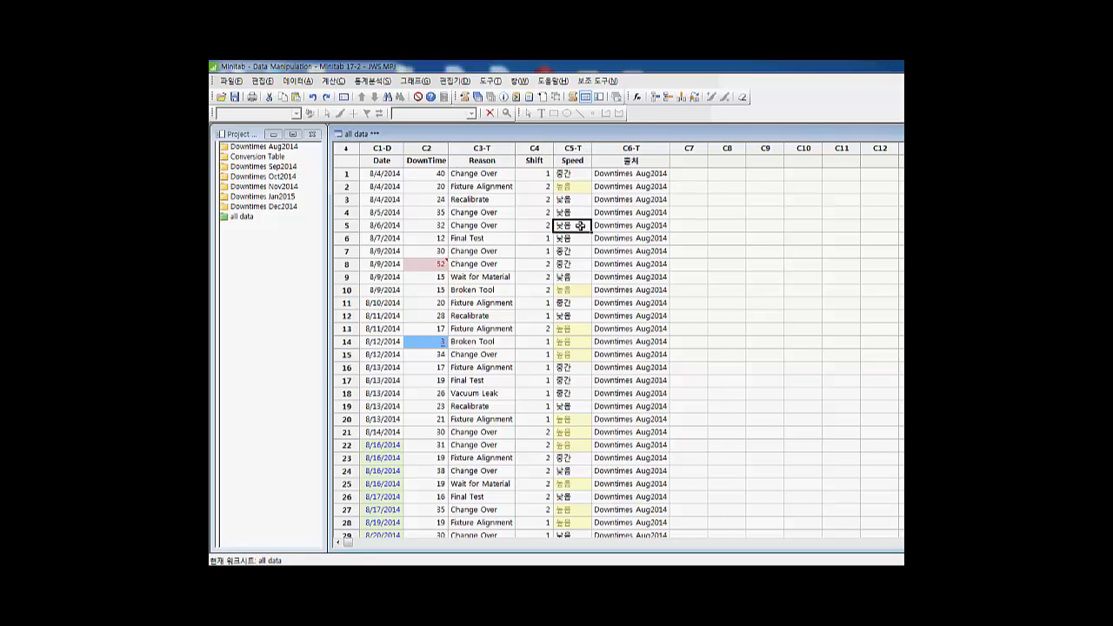
right_click(580, 226)
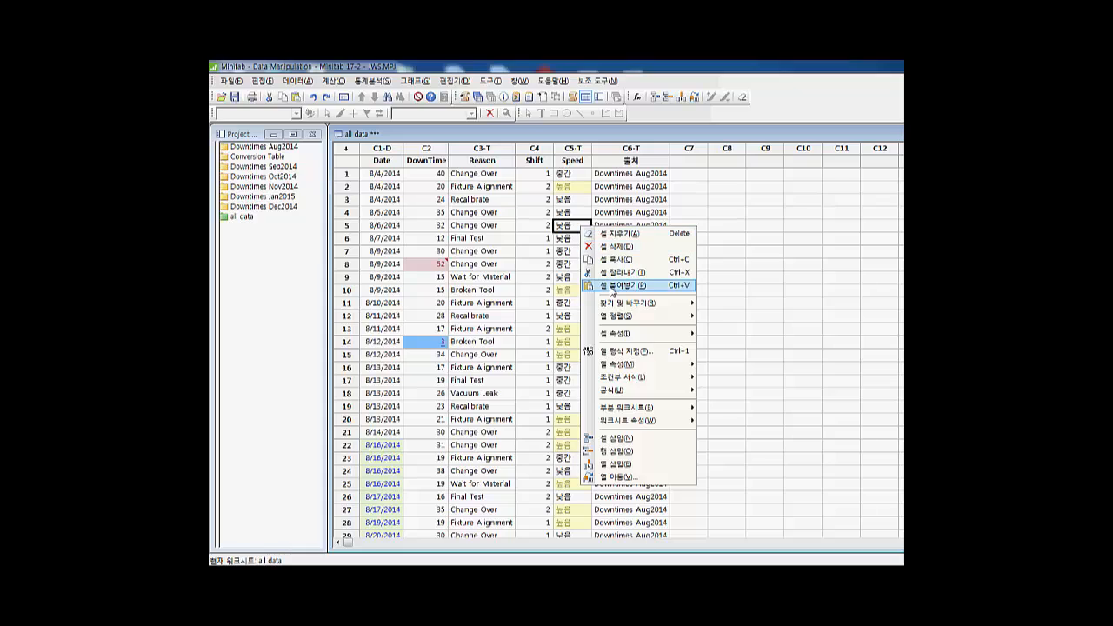
mouse_move(618, 319)
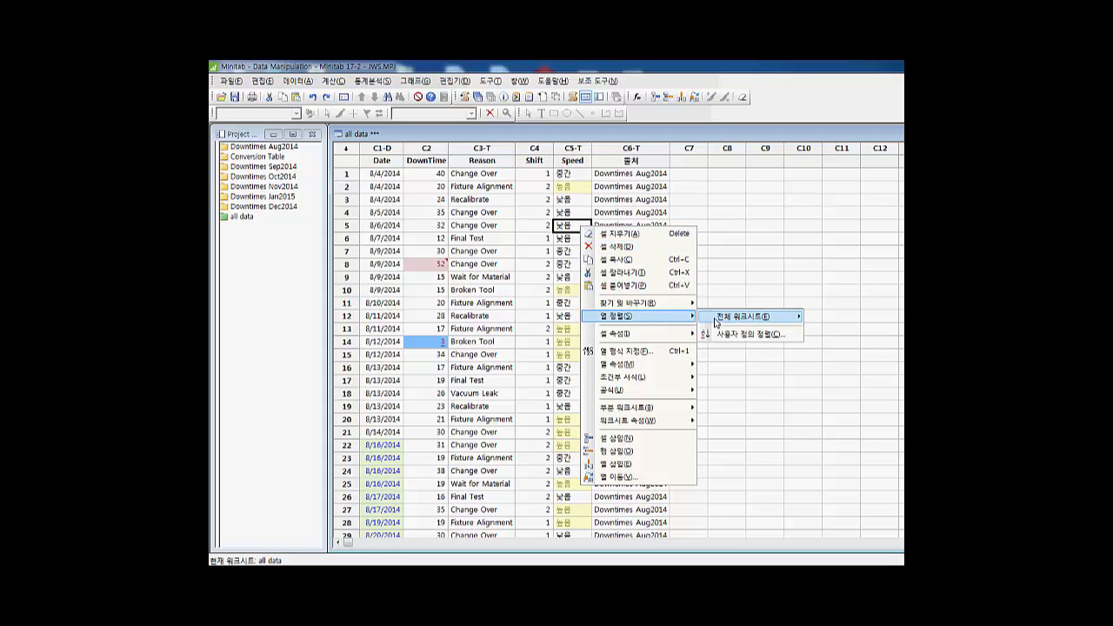
mouse_move(719, 323)
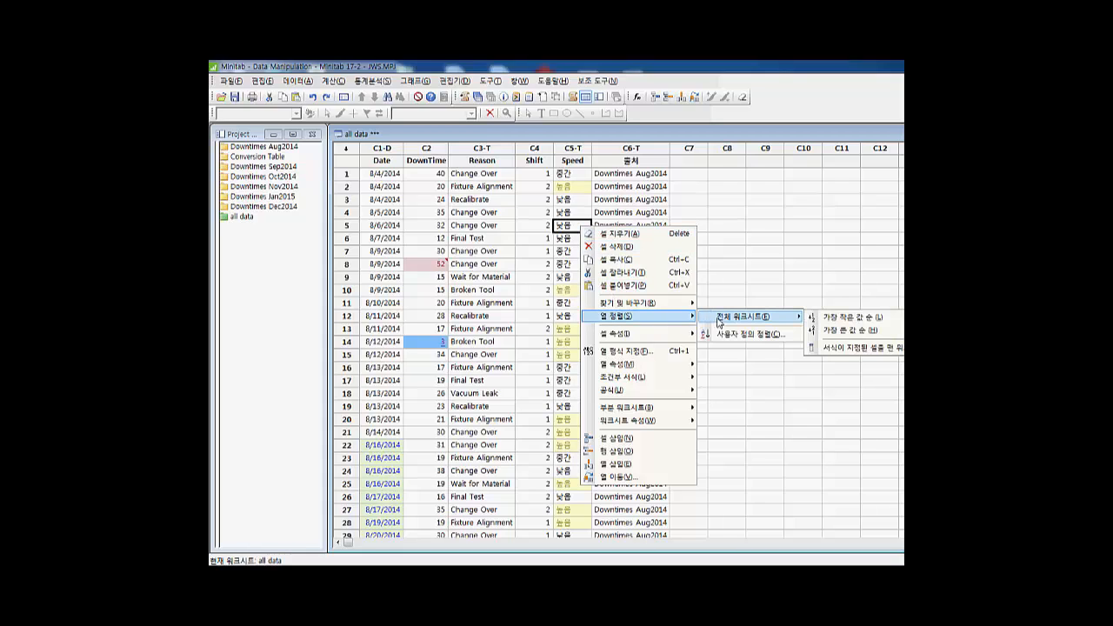
click(833, 348)
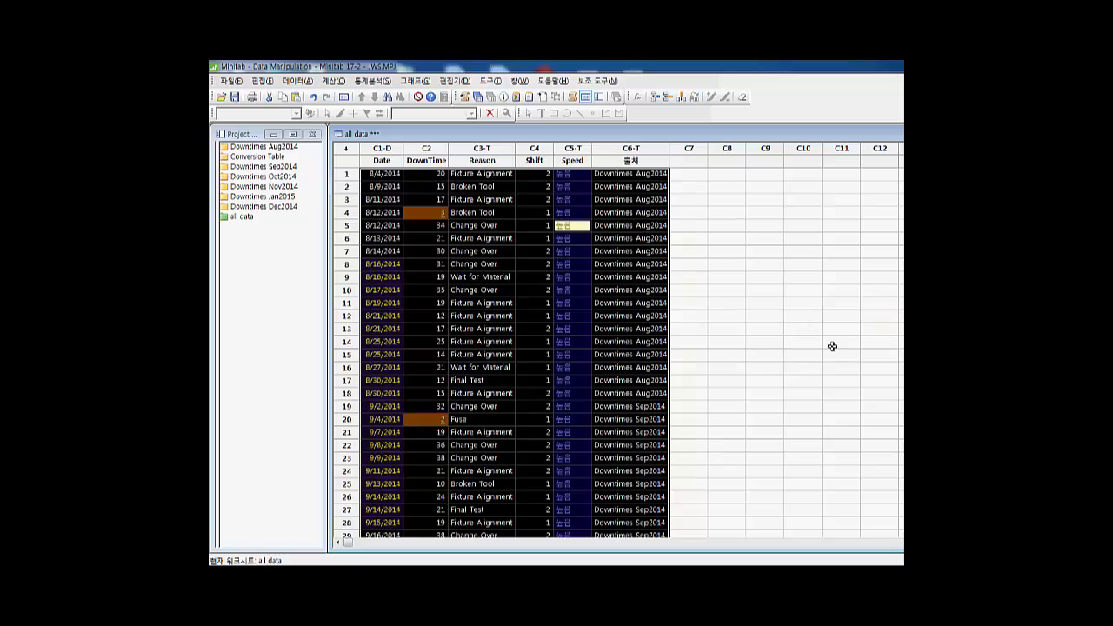
- Examine how the Date, DownTime and Speed columns are arranged down the sorted worksheet, including the rows below the formatted Speed cells
click(648, 331)
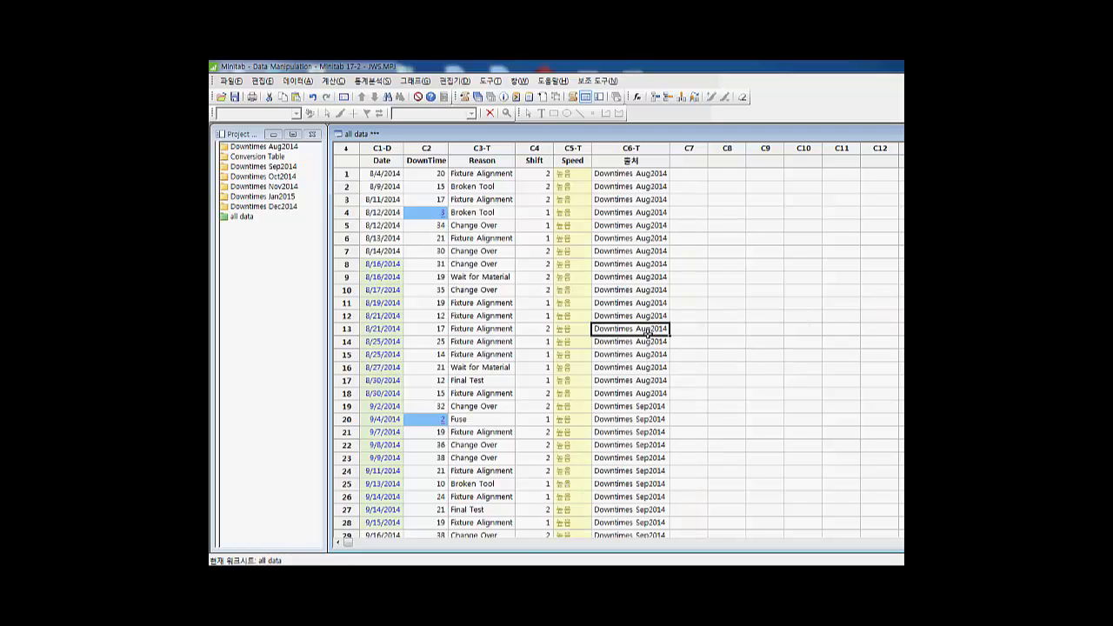
click(567, 341)
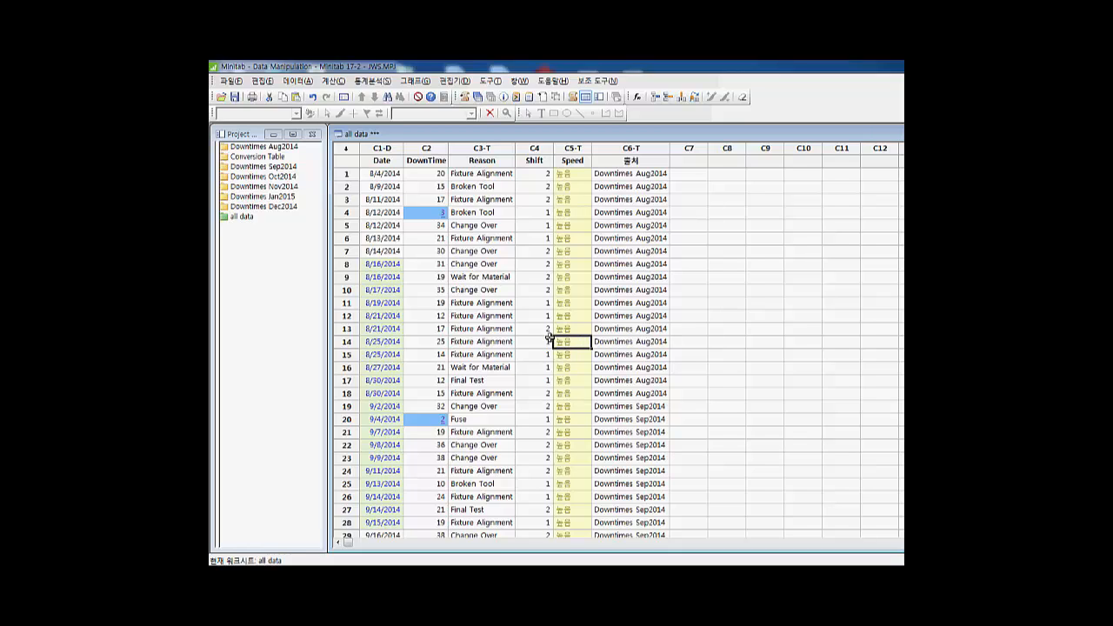
click(382, 302)
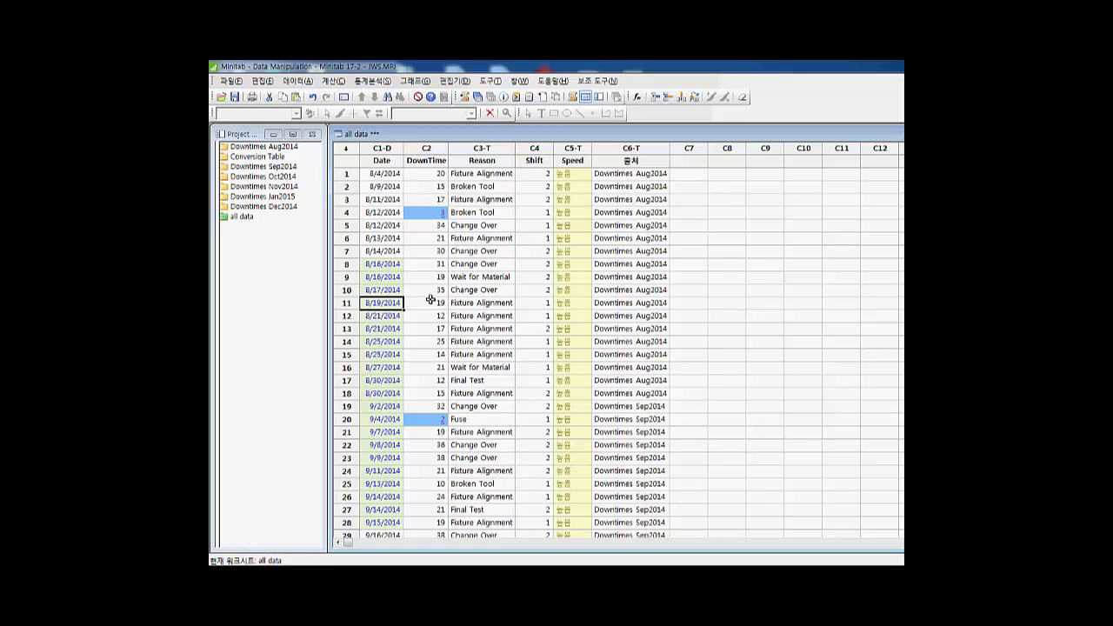
click(430, 300)
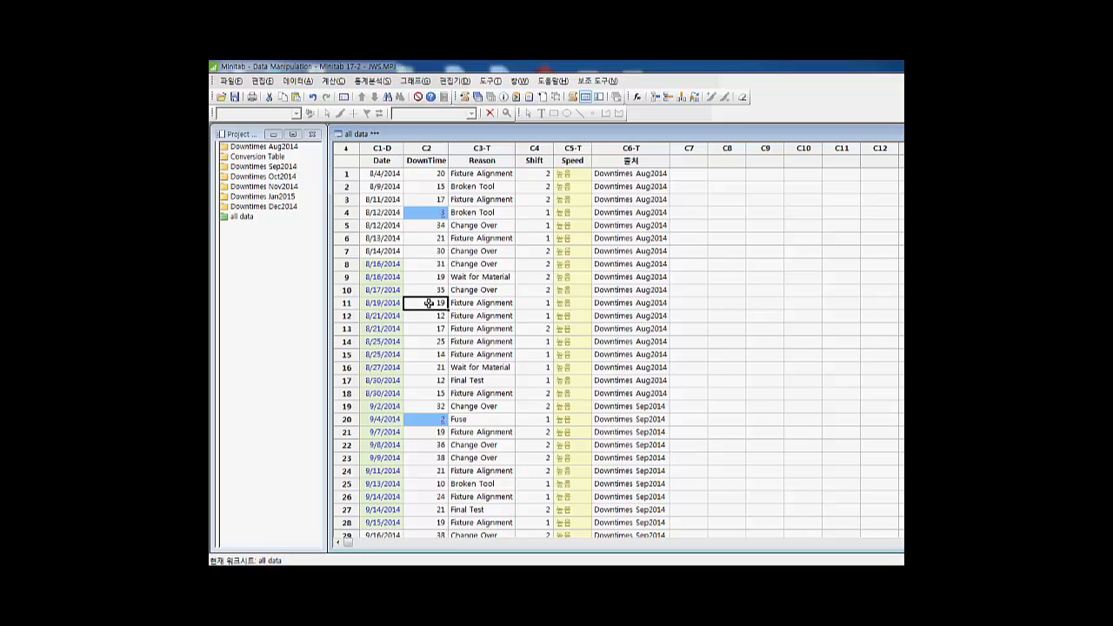
click(564, 315)
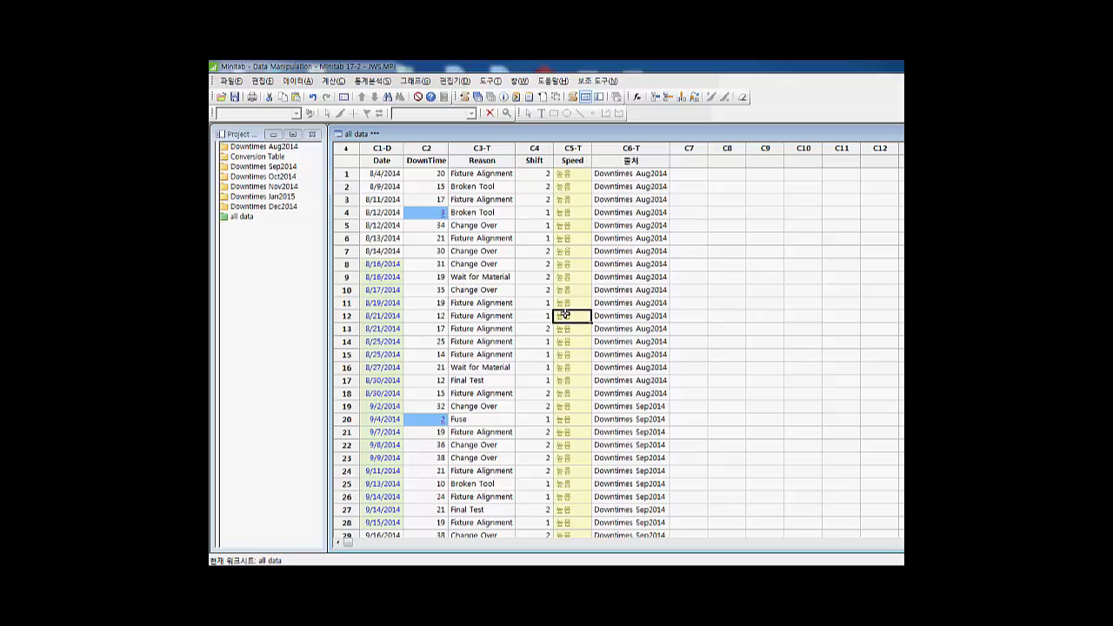
scroll(564, 315, down, 13)
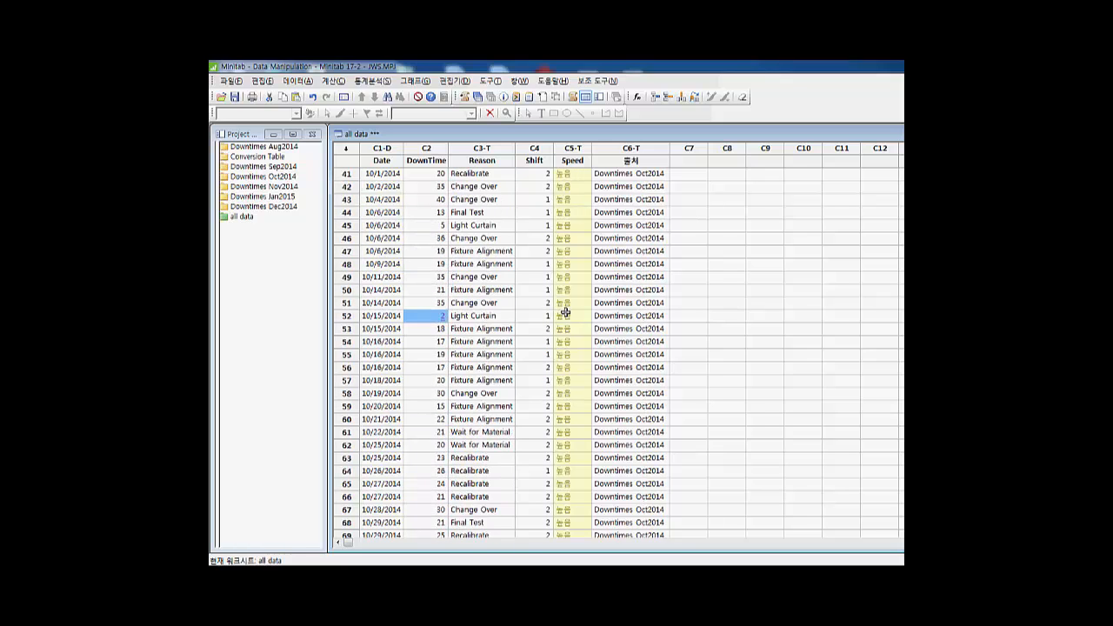
scroll(564, 313, down, 3)
scroll(565, 313, down, 3)
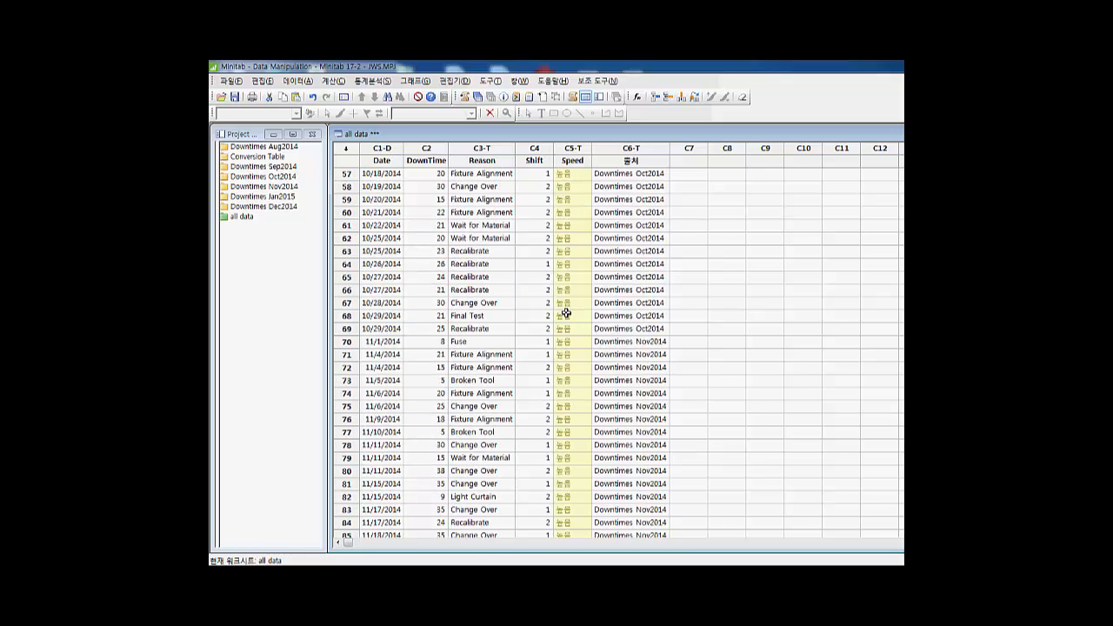
scroll(565, 313, down, 5)
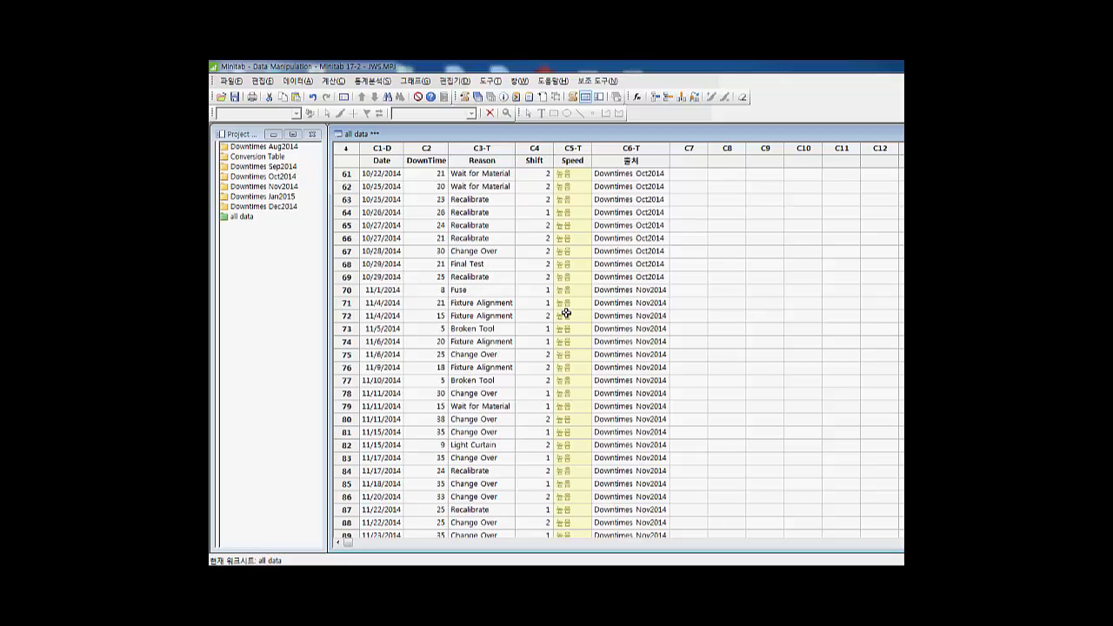
scroll(566, 314, down, 16)
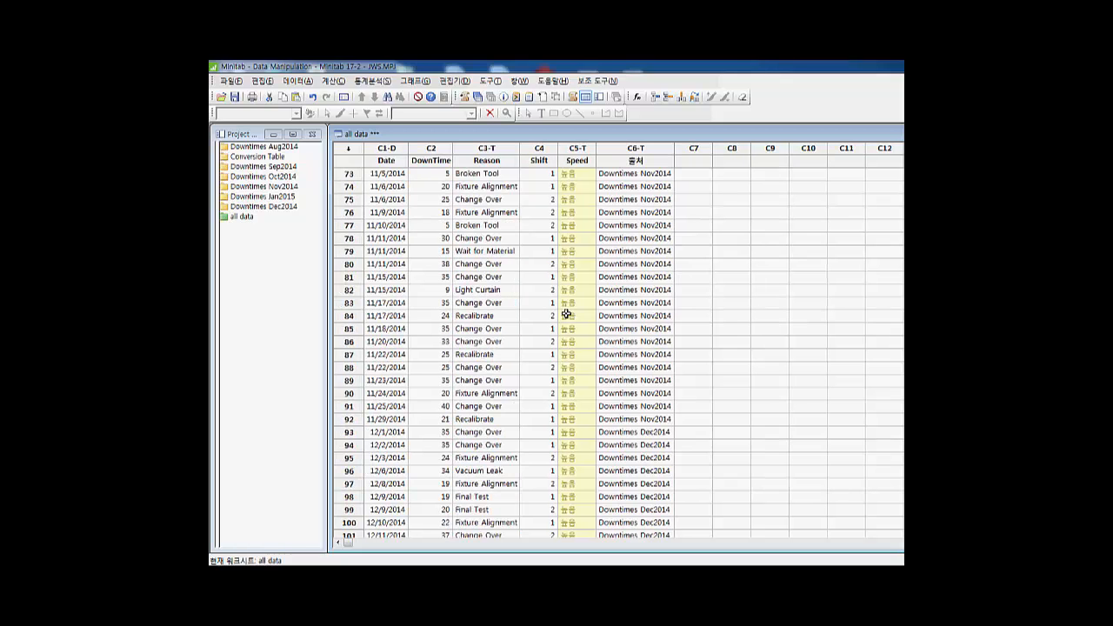
scroll(566, 314, down, 8)
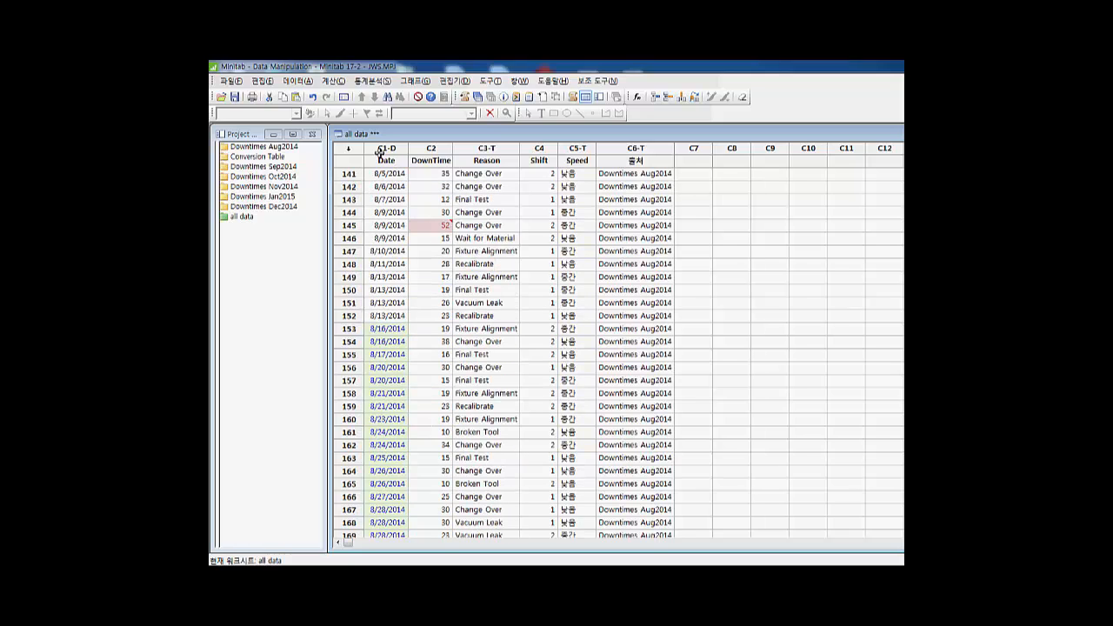
- Undo the sort of the all data worksheet
click(313, 96)
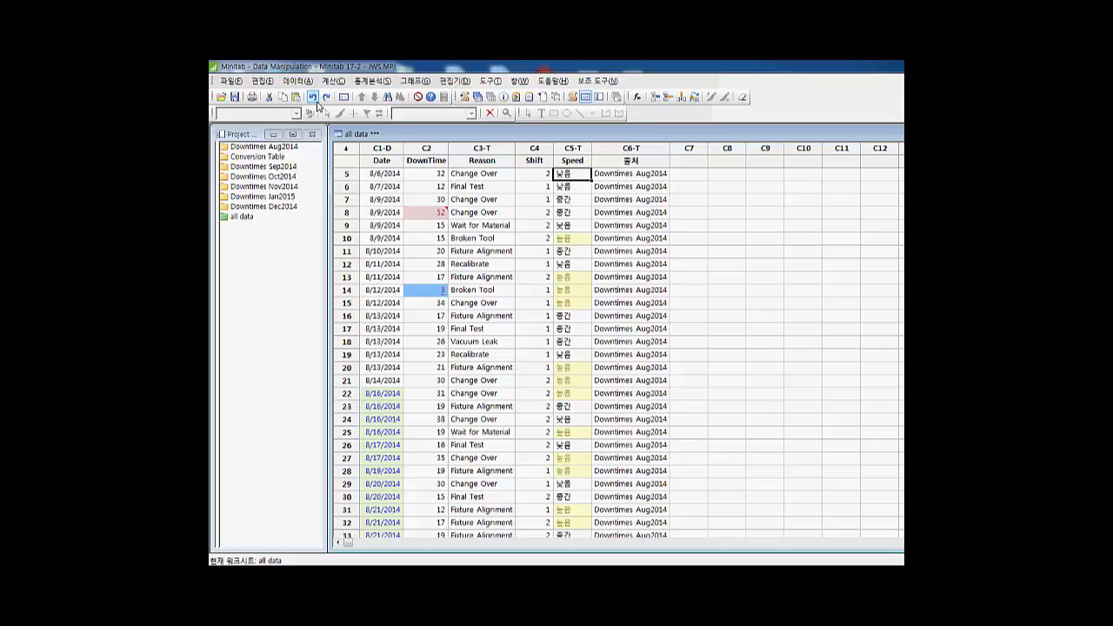
scroll(618, 347, up, 2)
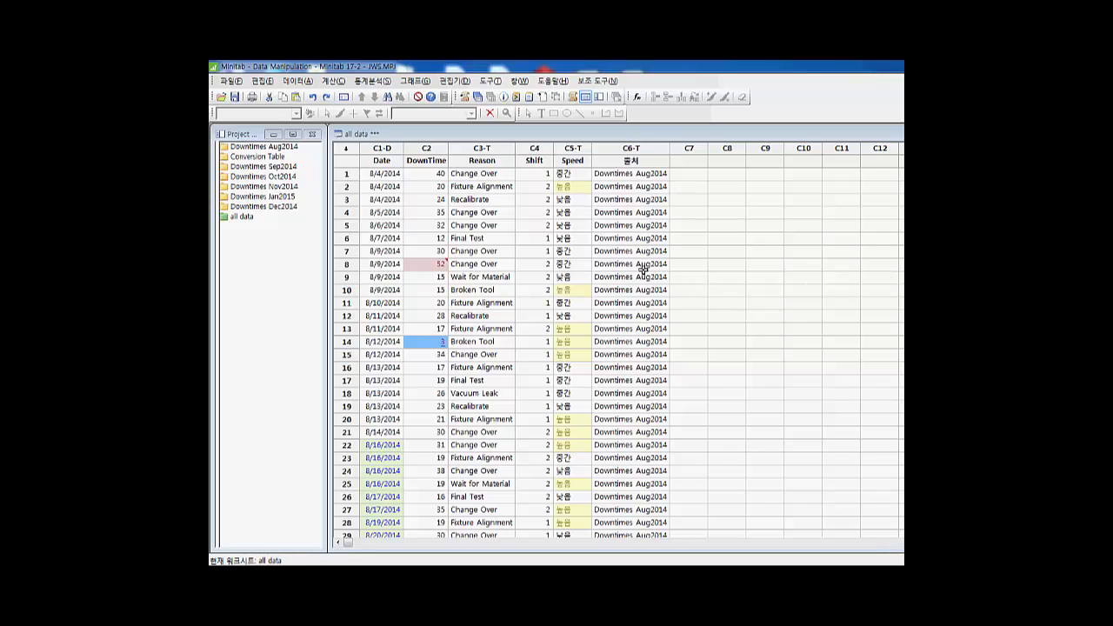
- Create a subset worksheet that includes only the rows with formatted cells in the Speed column (서식이 지정된 셀이 있는 행 포함)
click(581, 203)
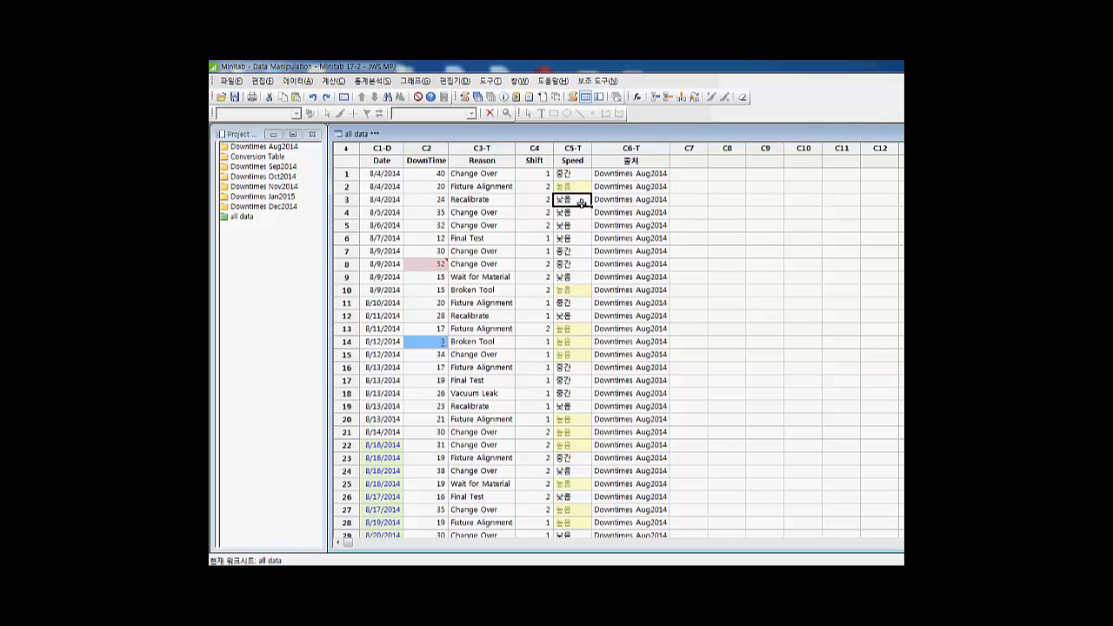
right_click(582, 205)
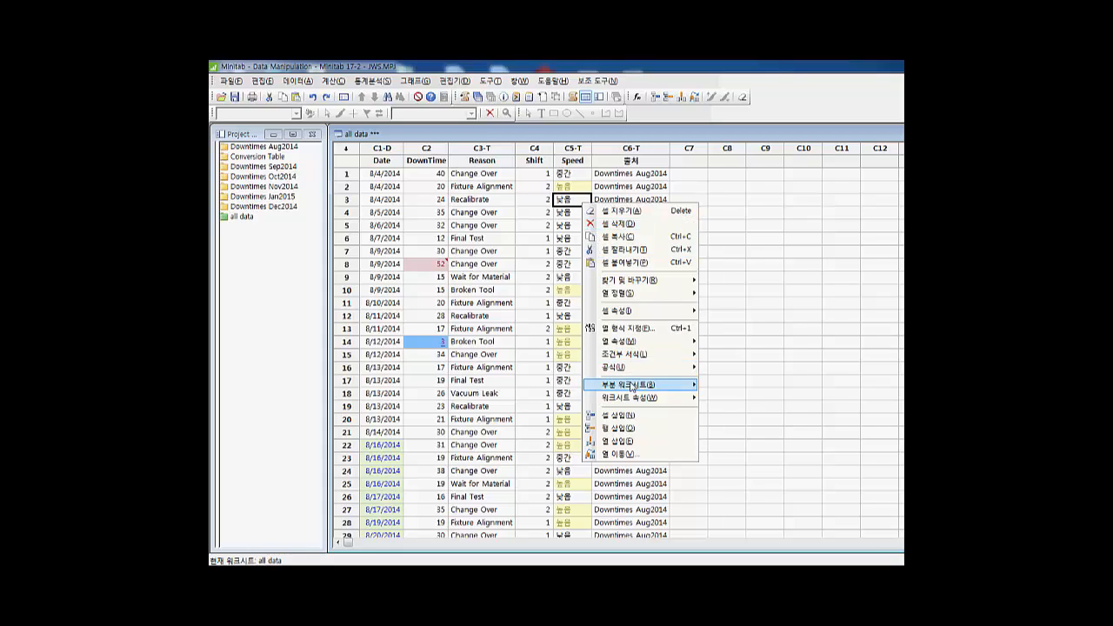
mouse_move(632, 387)
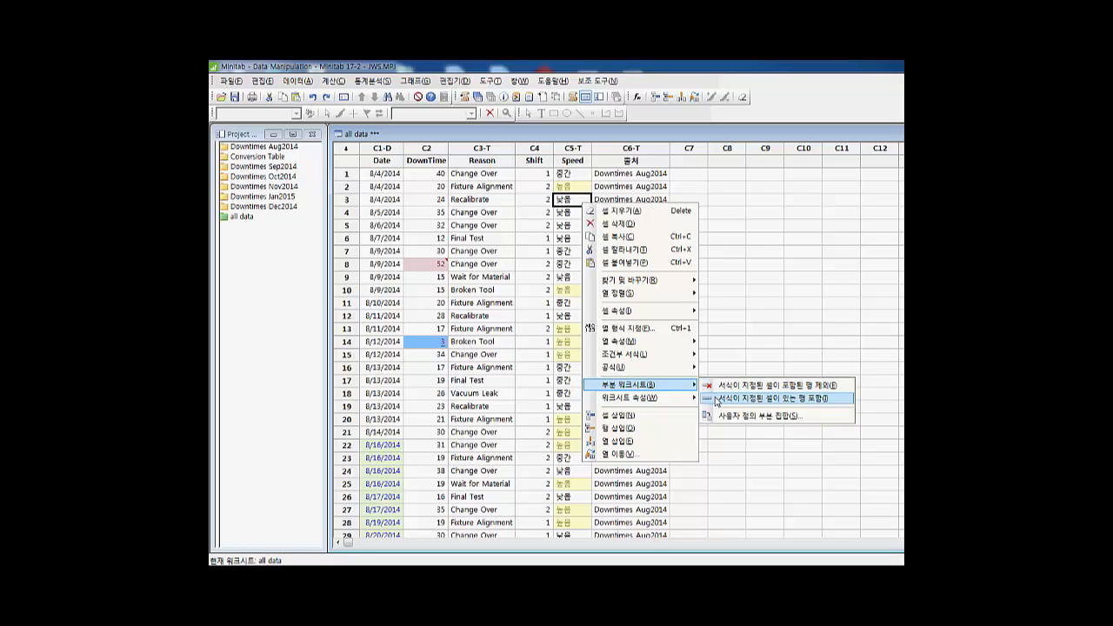
click(765, 399)
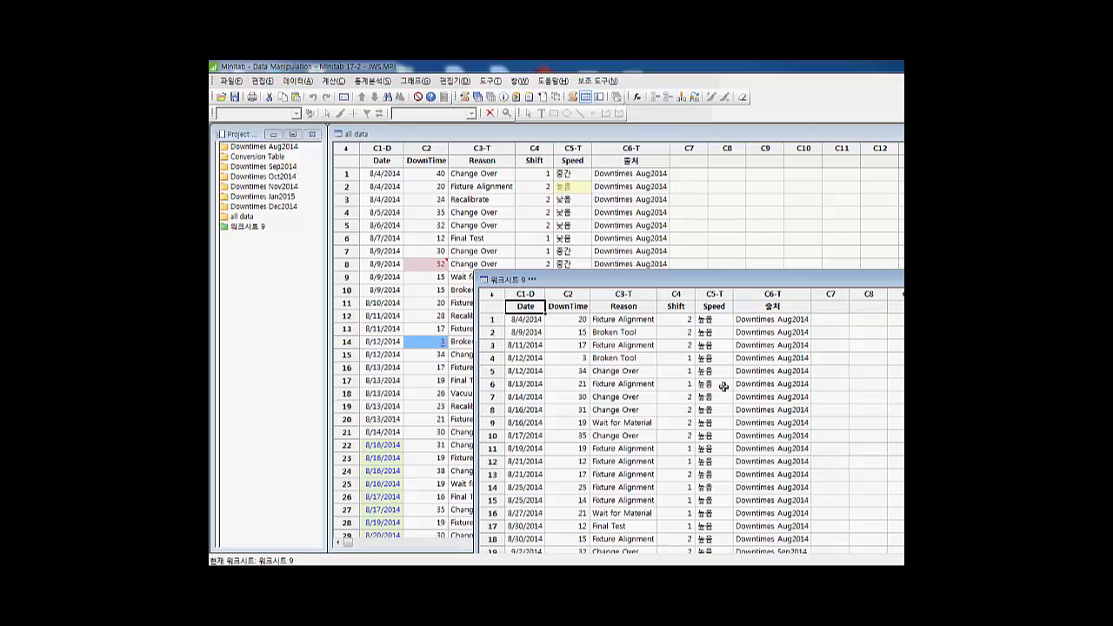
- Show the new subset worksheet on its own and examine its Speed column down to the last data row
click(721, 371)
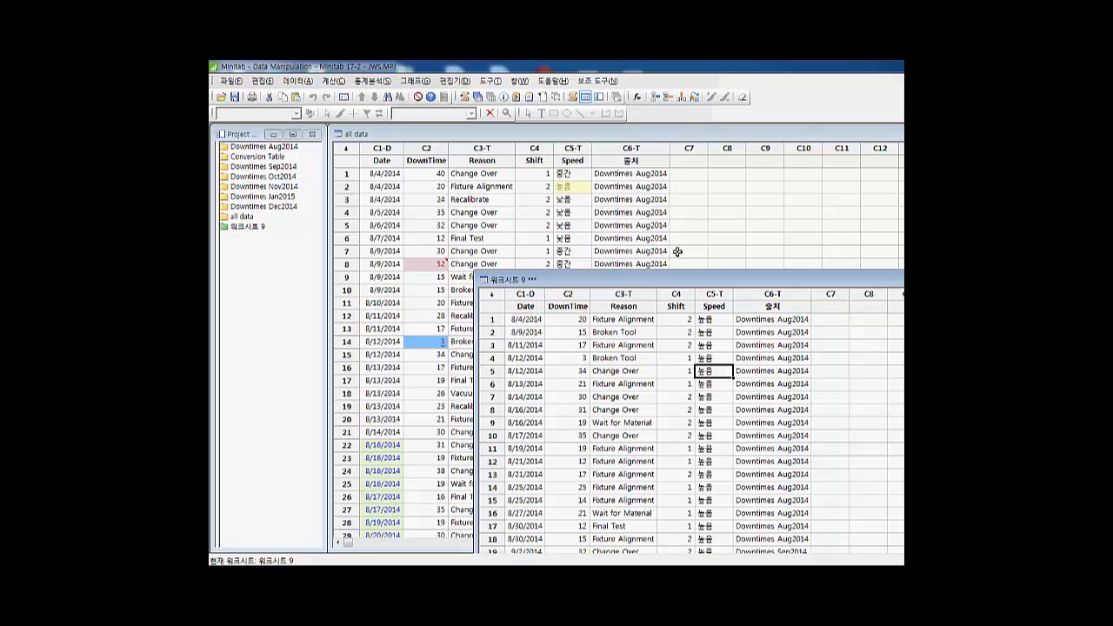
click(478, 96)
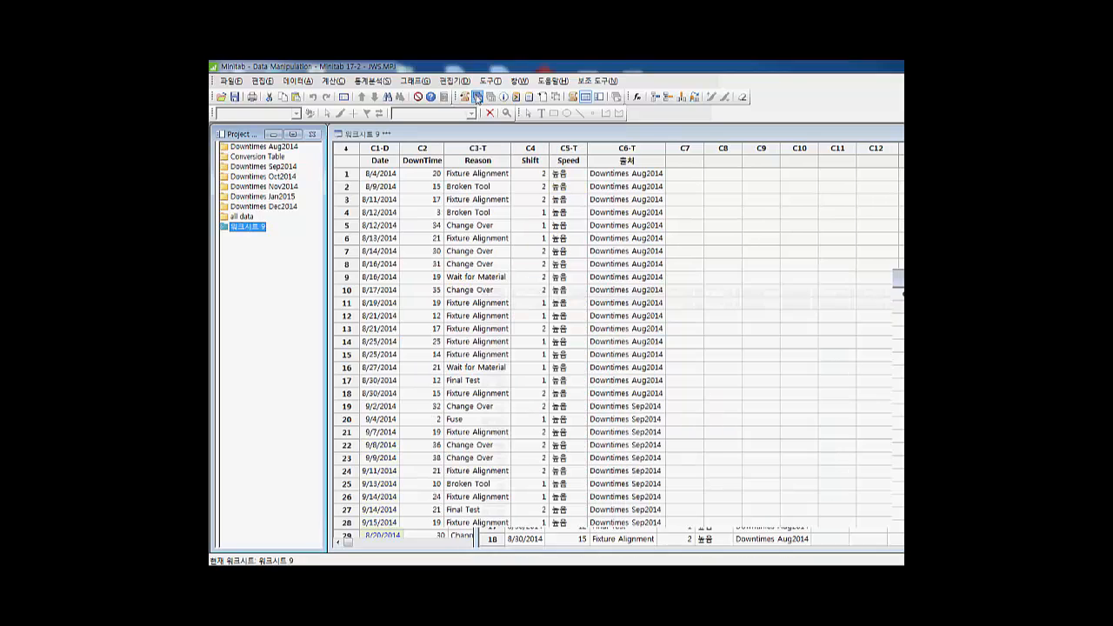
click(566, 250)
scroll(566, 252, down, 7)
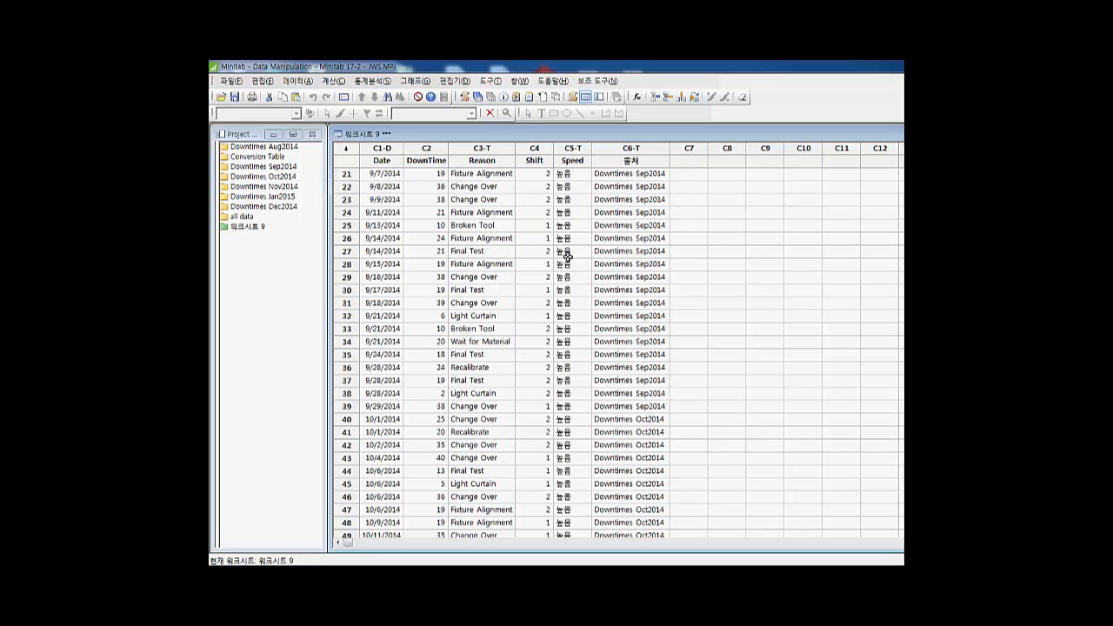
scroll(566, 254, down, 19)
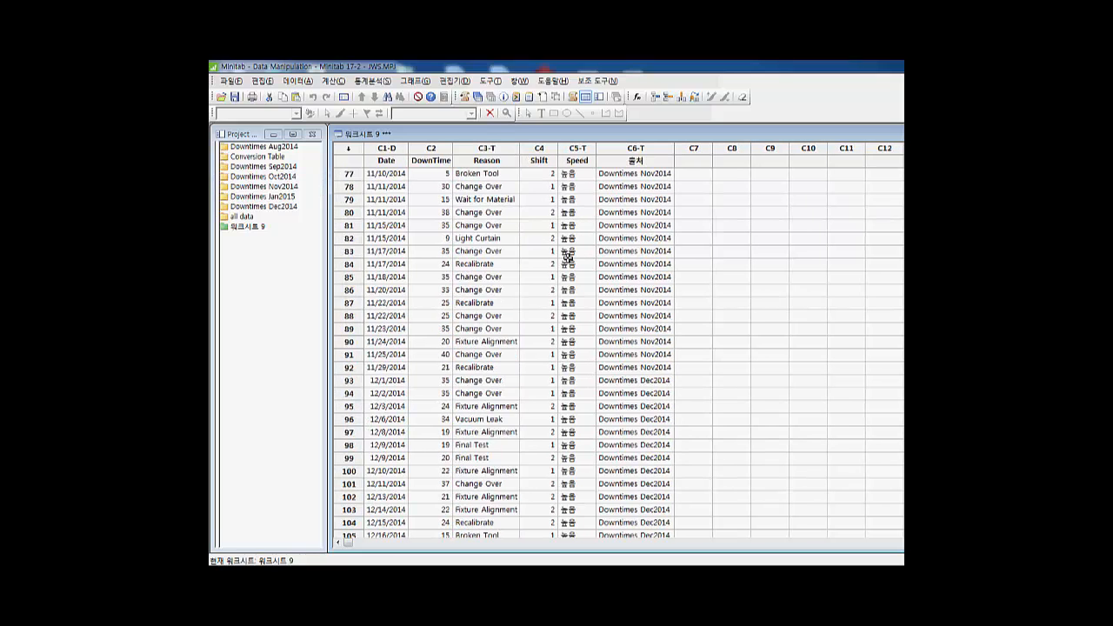
scroll(567, 257, down, 16)
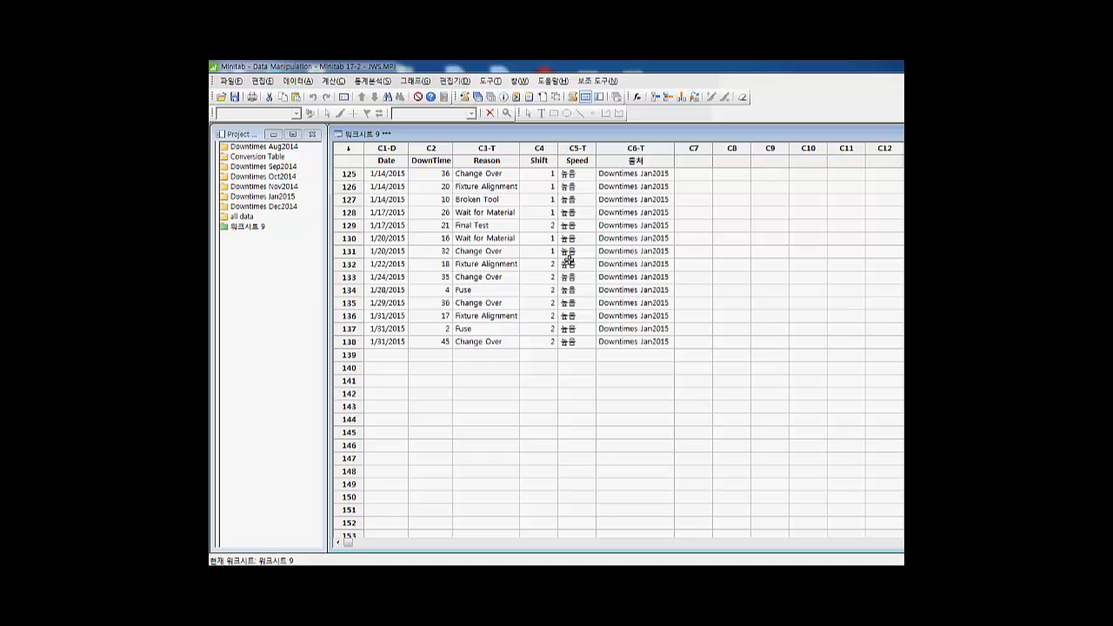
click(567, 260)
- In the all data worksheet, start a custom subset that includes rows matching a condition on the Date column
double_click(242, 215)
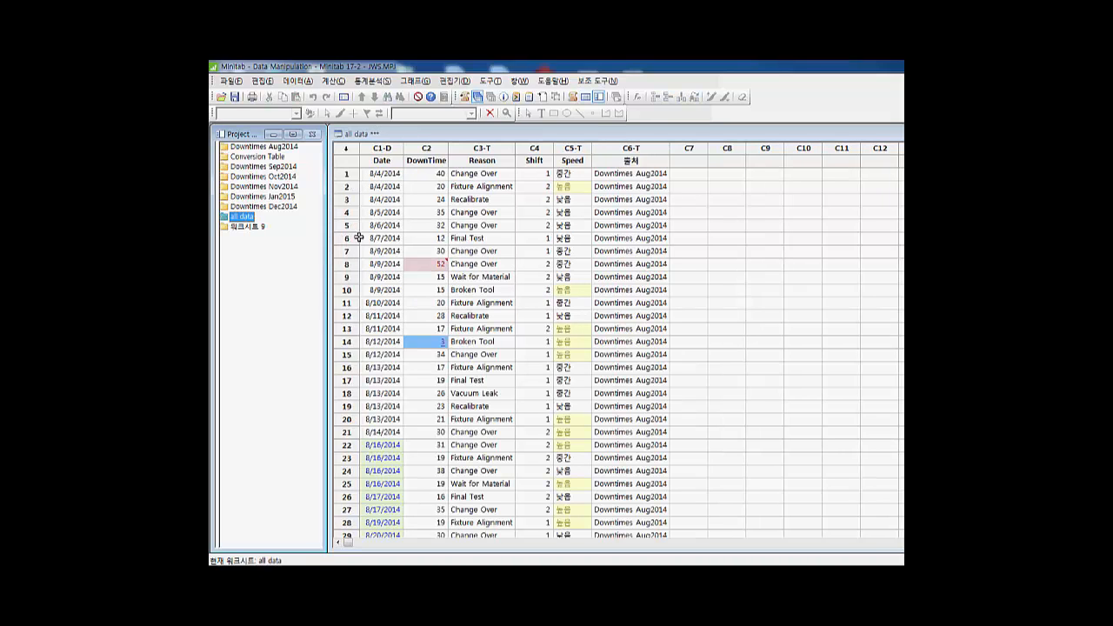
click(547, 263)
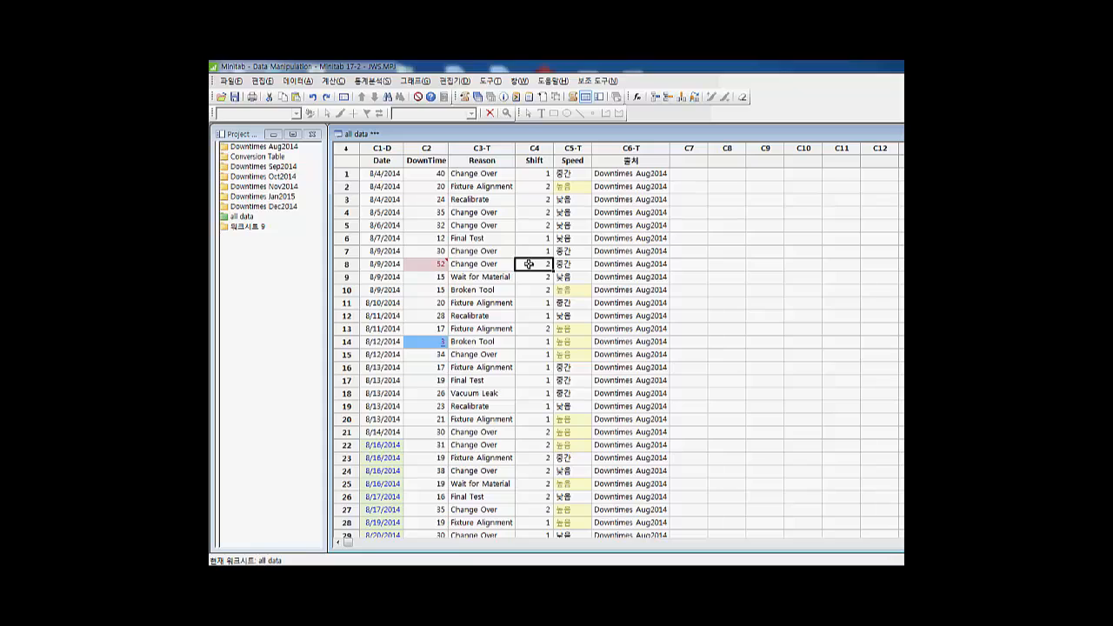
click(384, 235)
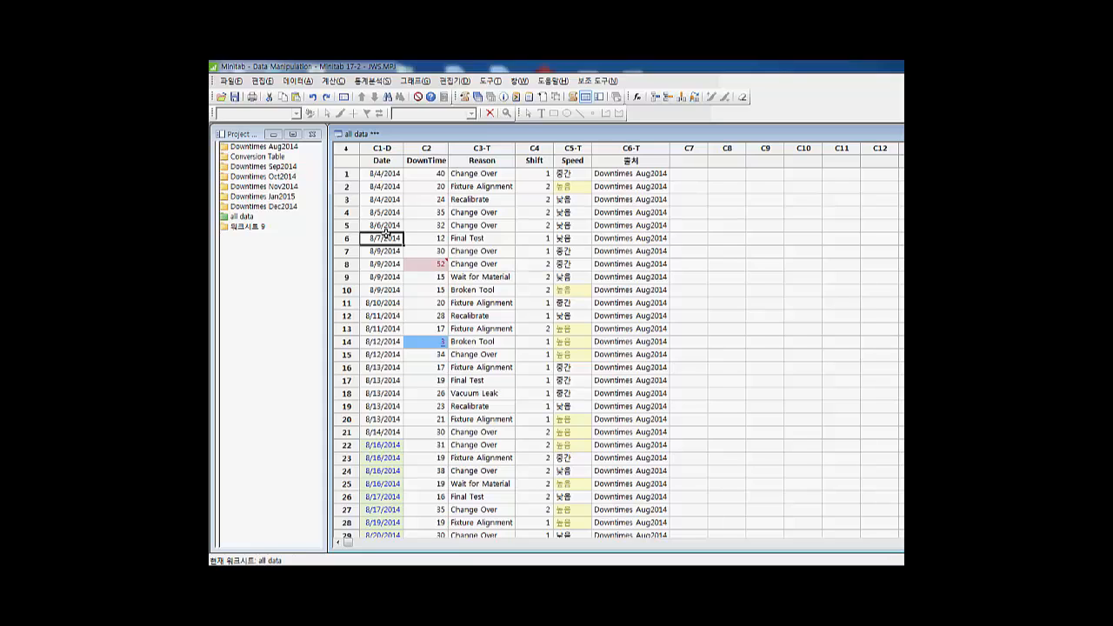
right_click(386, 235)
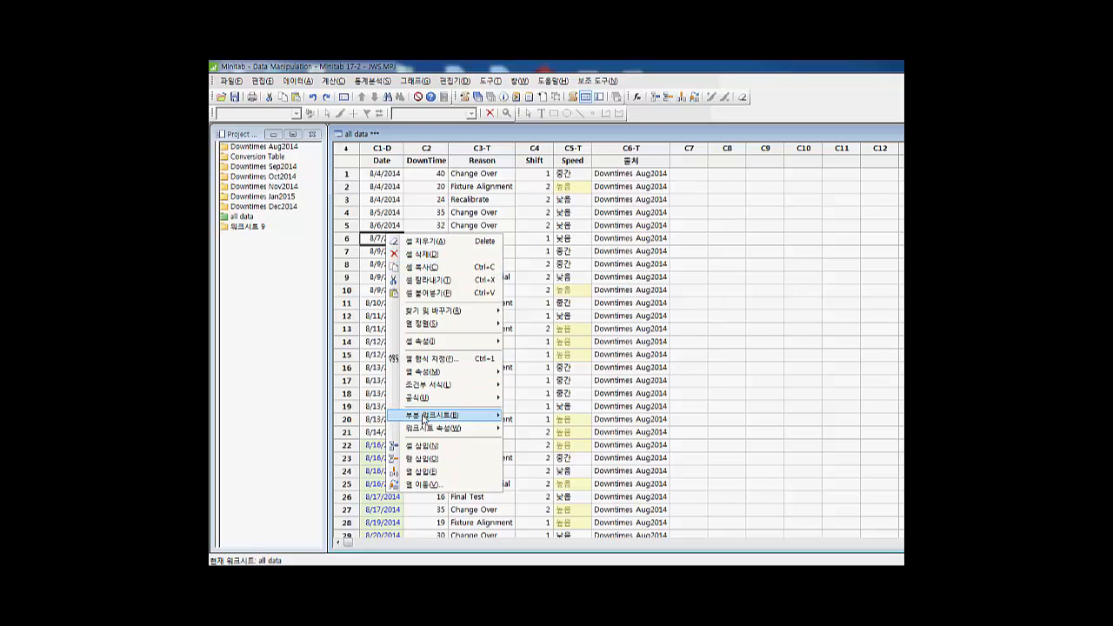
mouse_move(424, 418)
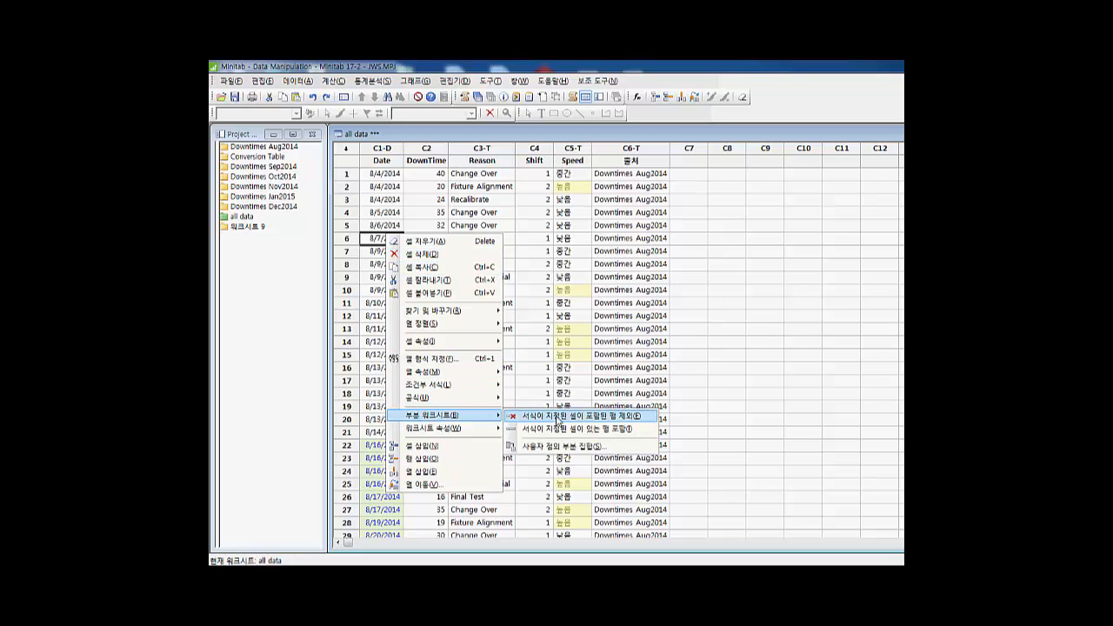
click(567, 447)
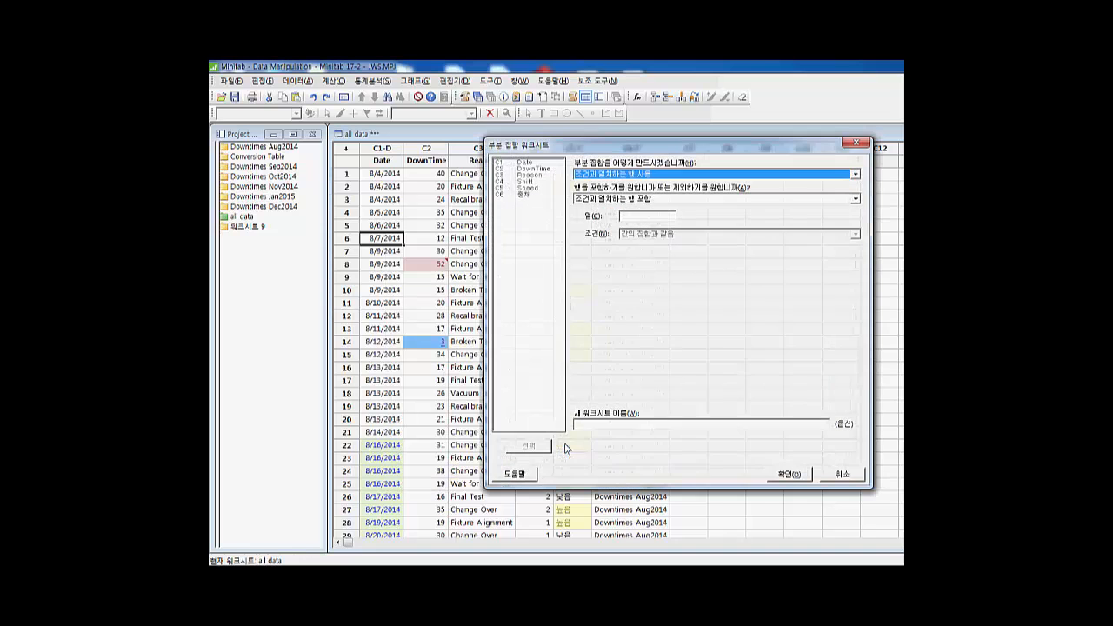
click(659, 179)
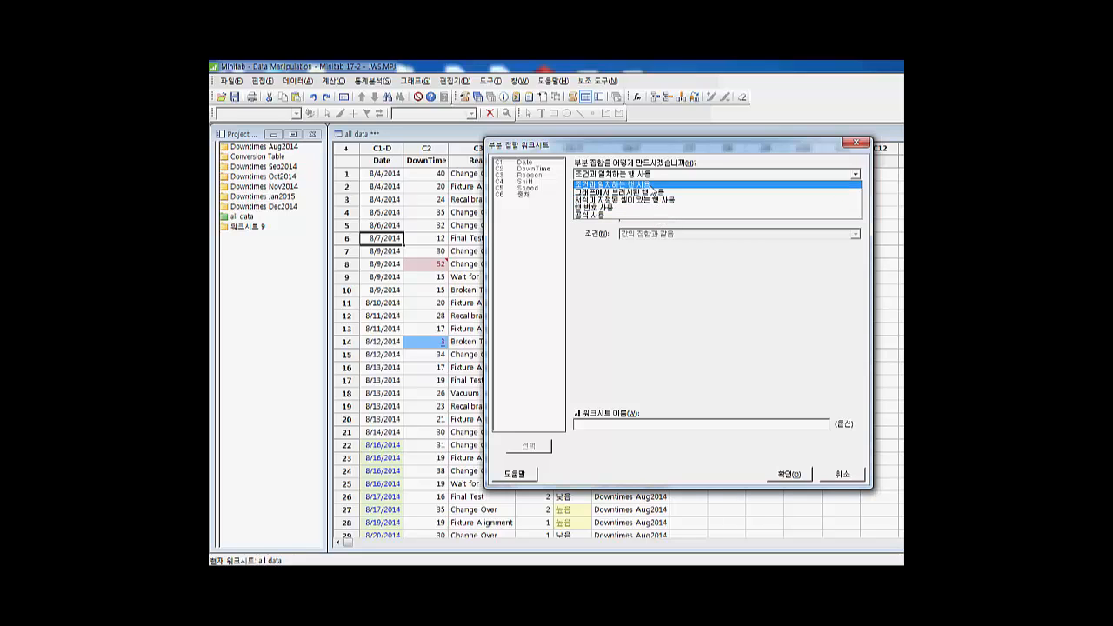
click(651, 185)
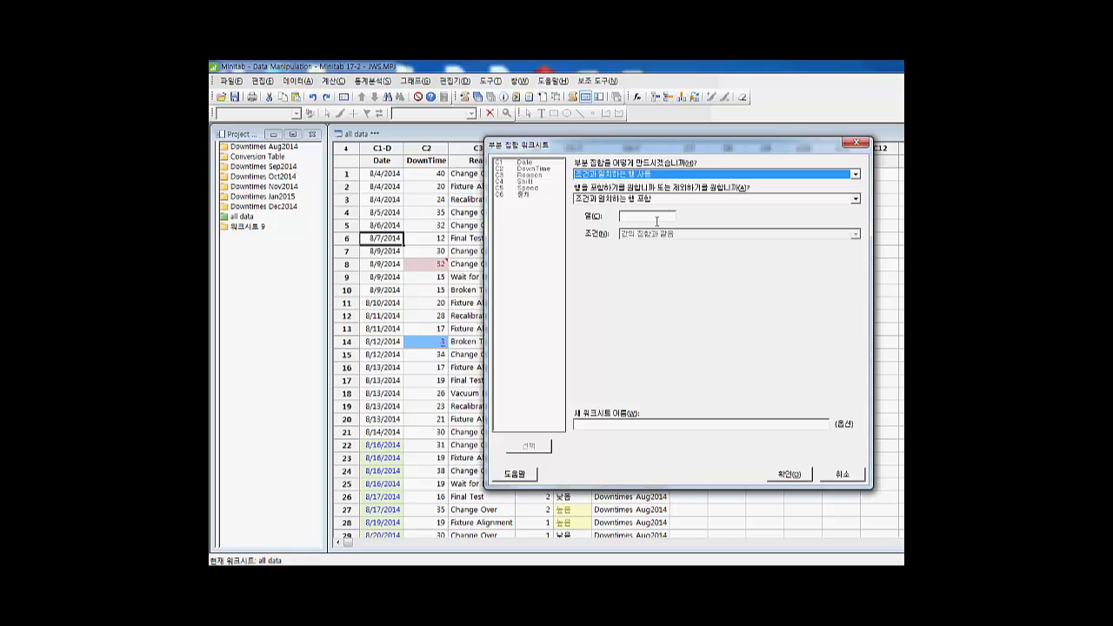
click(657, 220)
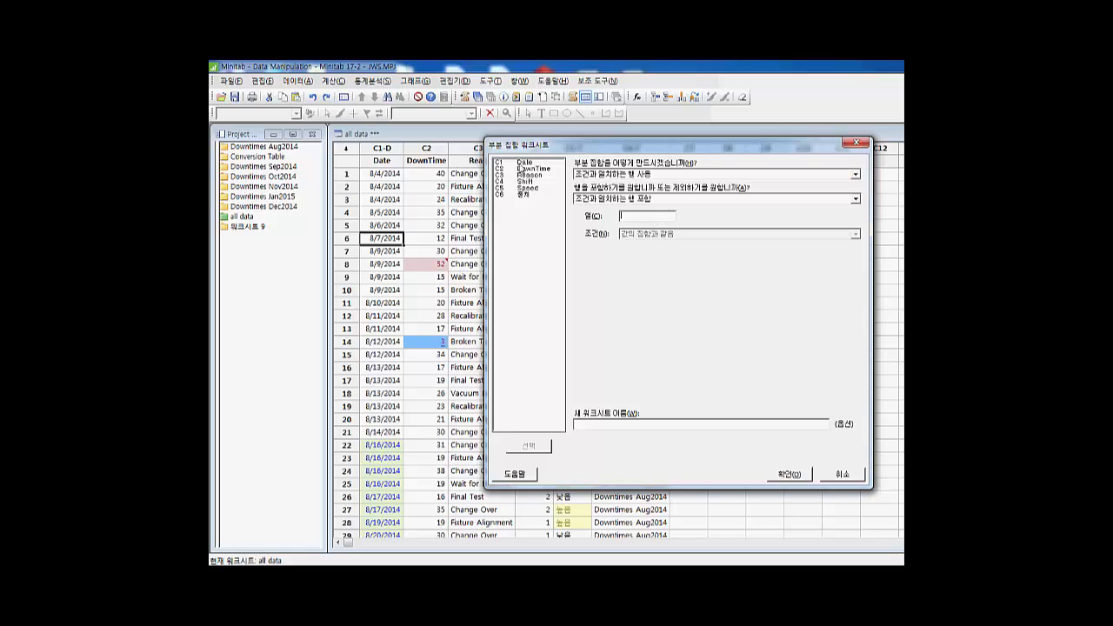
click(520, 164)
double_click(520, 163)
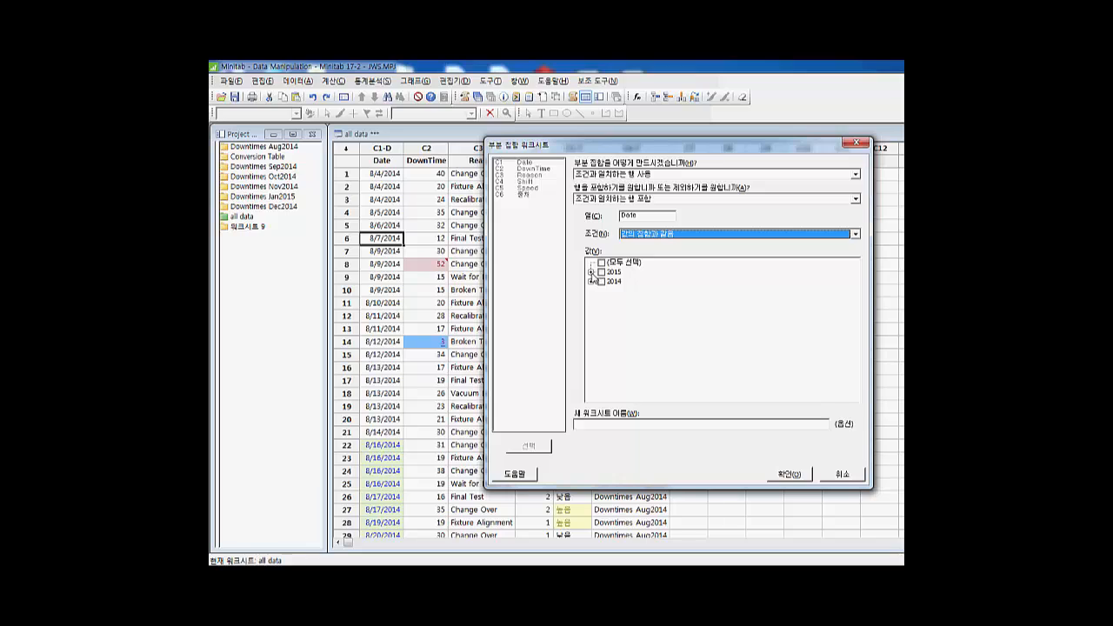
- Select months 9, 10, 11 and 12 of 2014 as the Date values to include in the subset
click(590, 272)
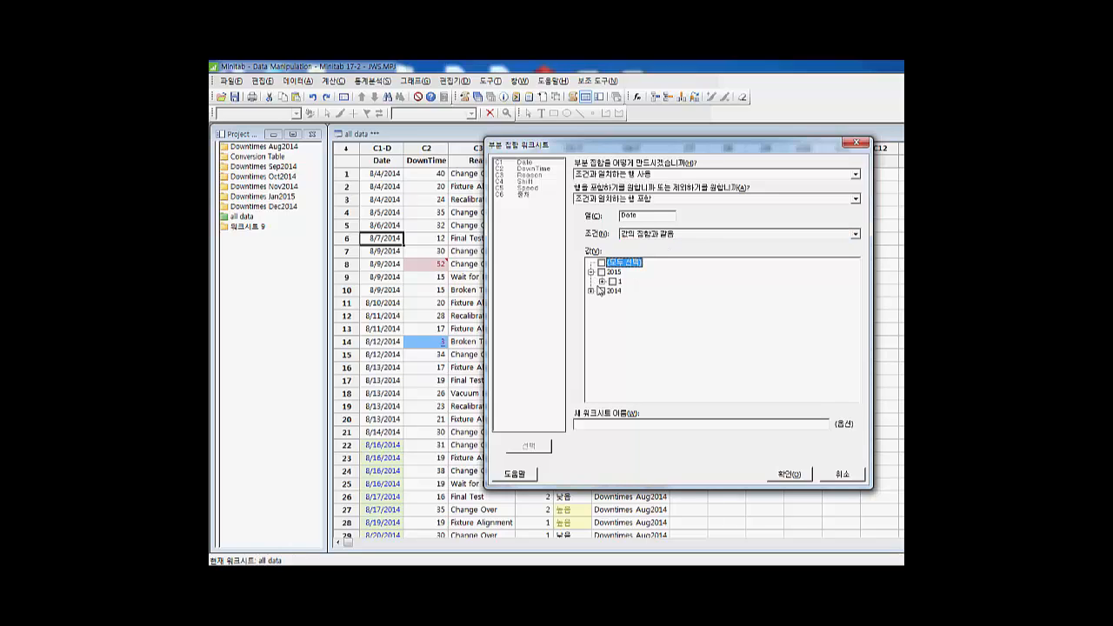
click(591, 291)
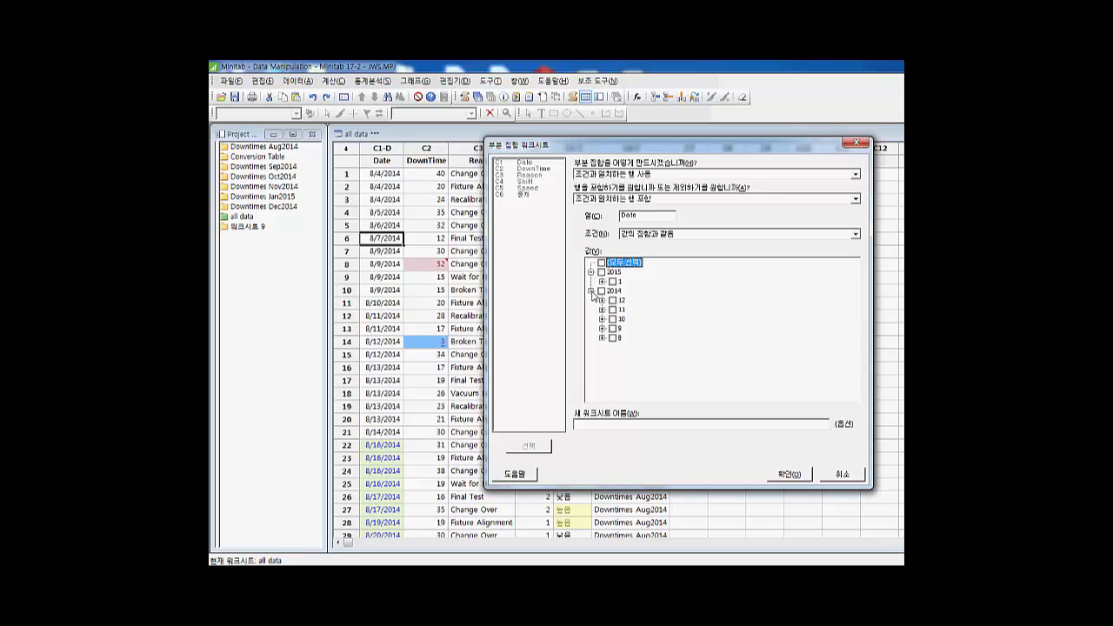
click(613, 328)
click(613, 320)
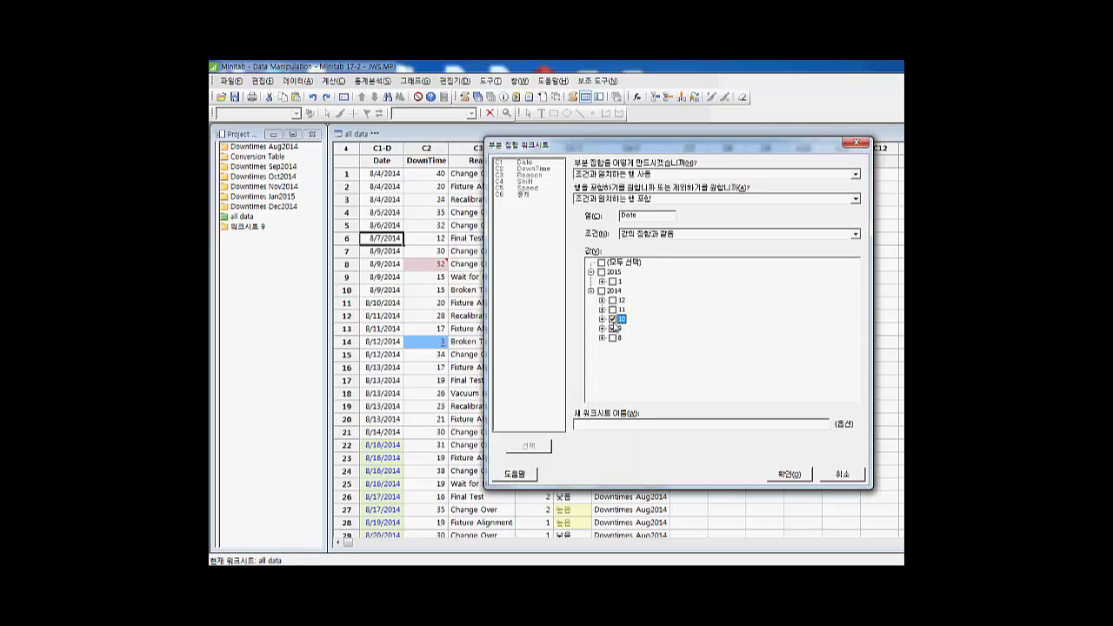
click(612, 310)
click(612, 300)
- Set the Date condition to between two values (다음 값의 사이에 있음), from 2014-09-01 to 2014-12-31
click(855, 235)
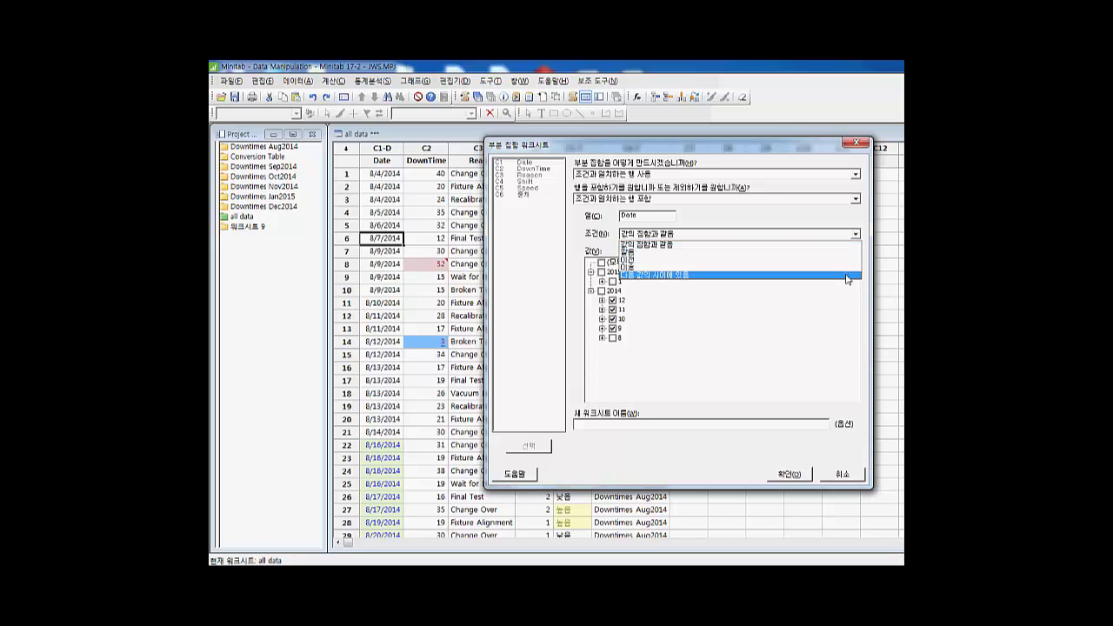
click(848, 277)
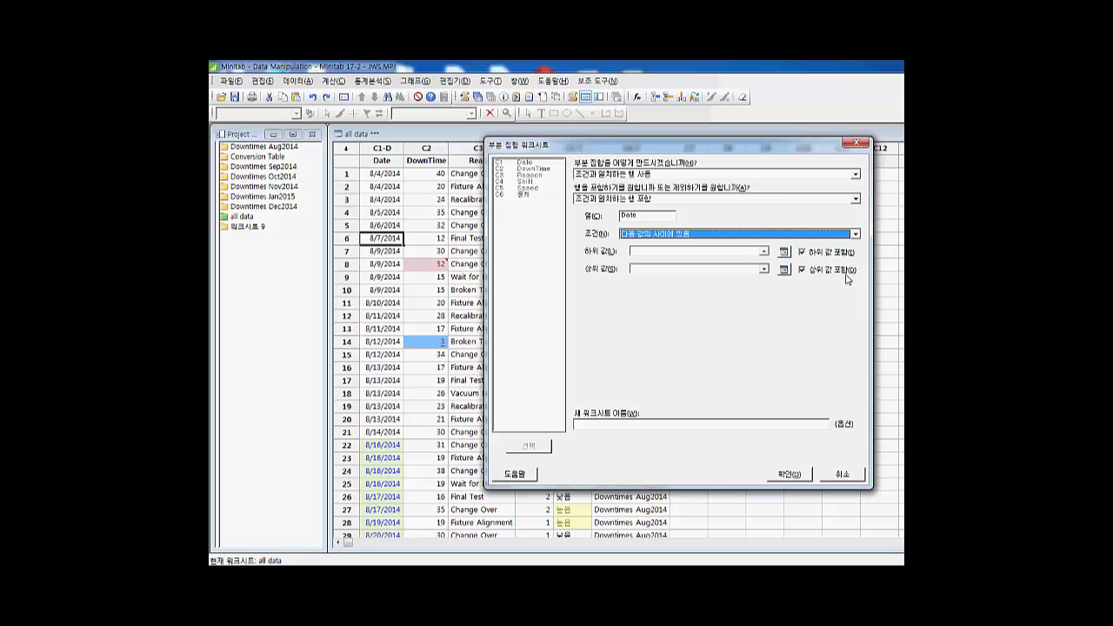
click(783, 253)
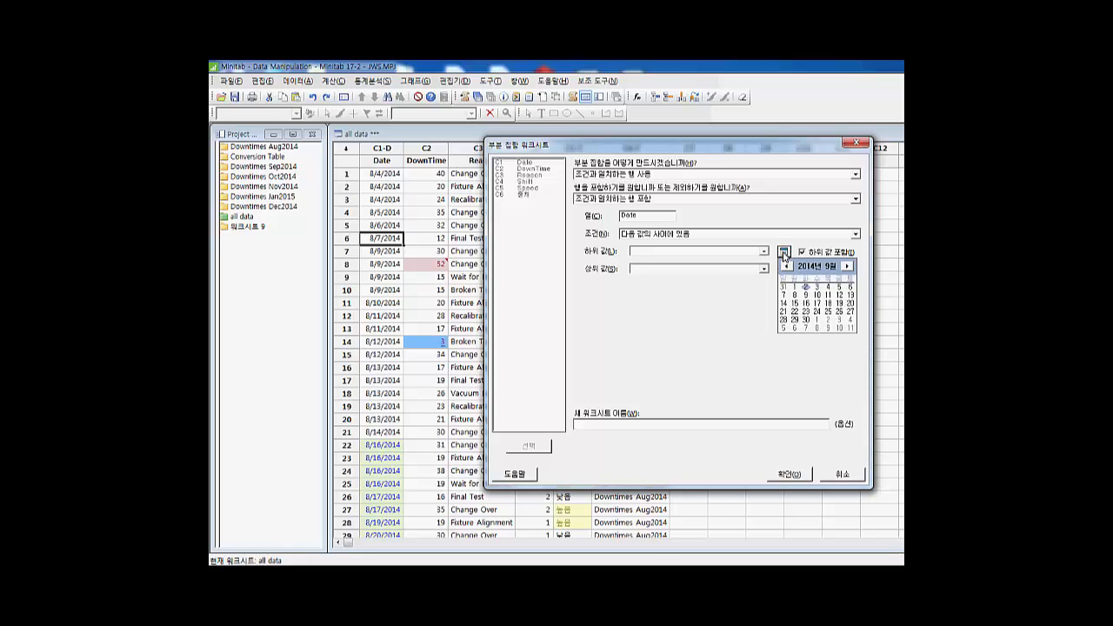
click(796, 287)
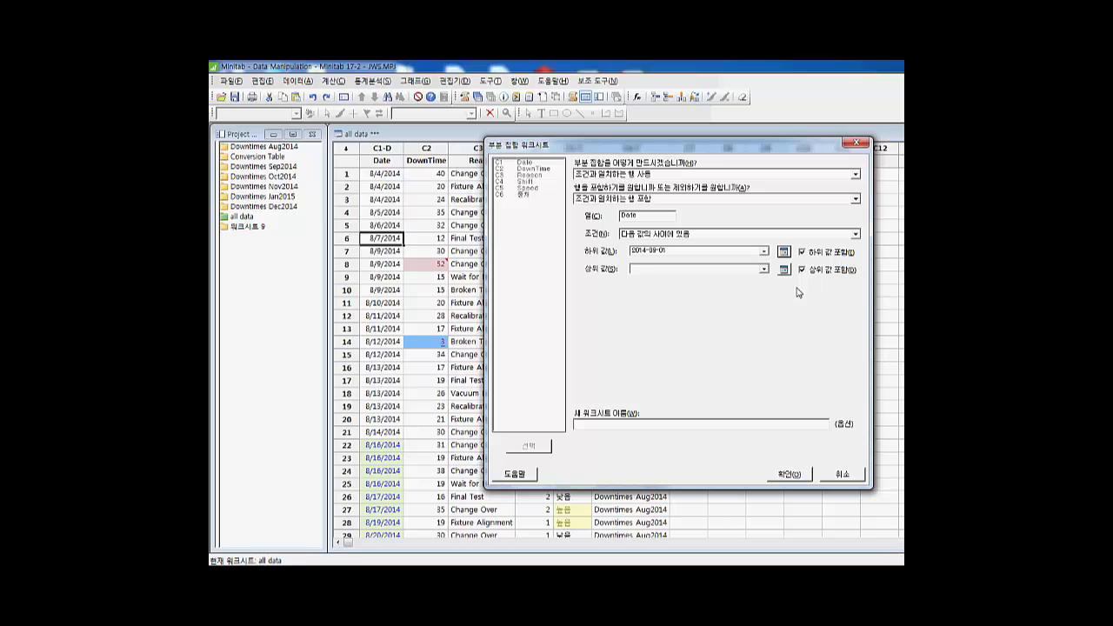
click(783, 271)
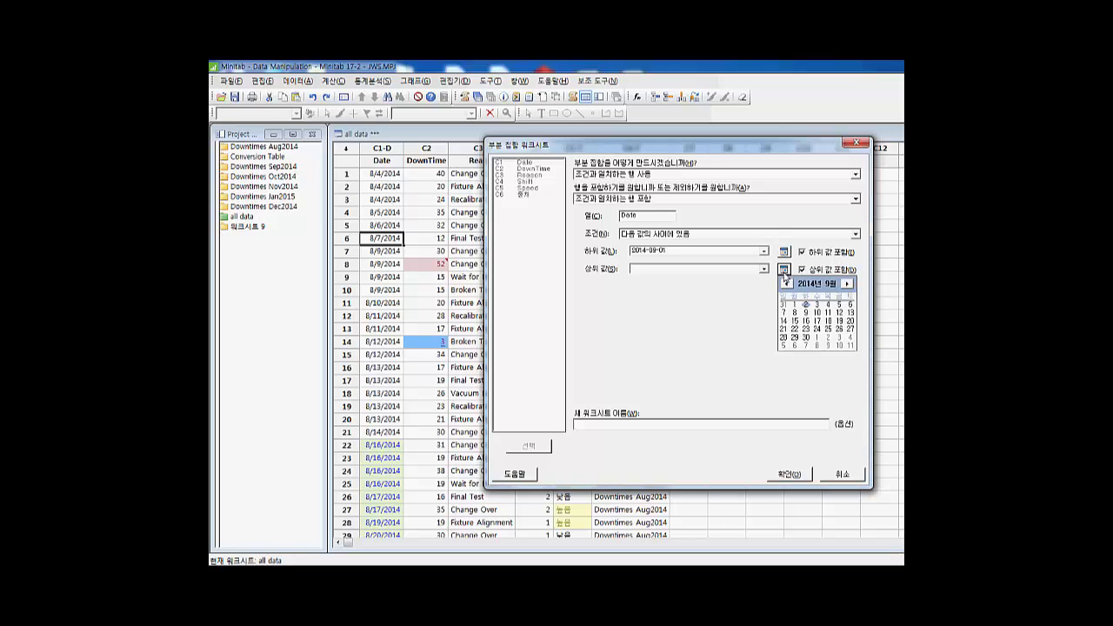
click(847, 283)
click(847, 284)
click(847, 284)
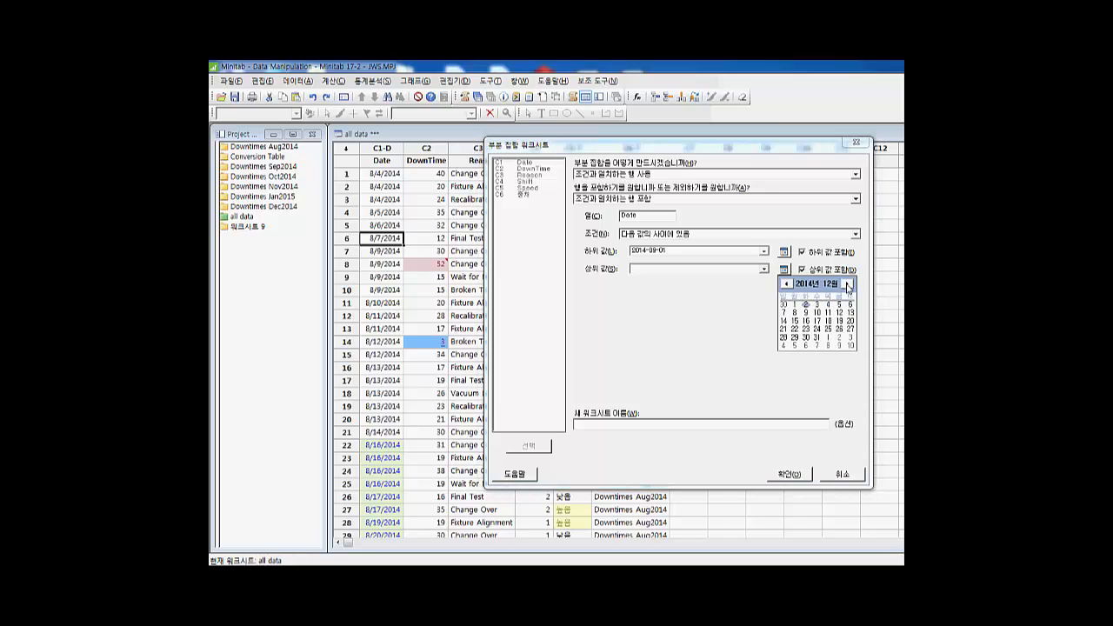
click(817, 337)
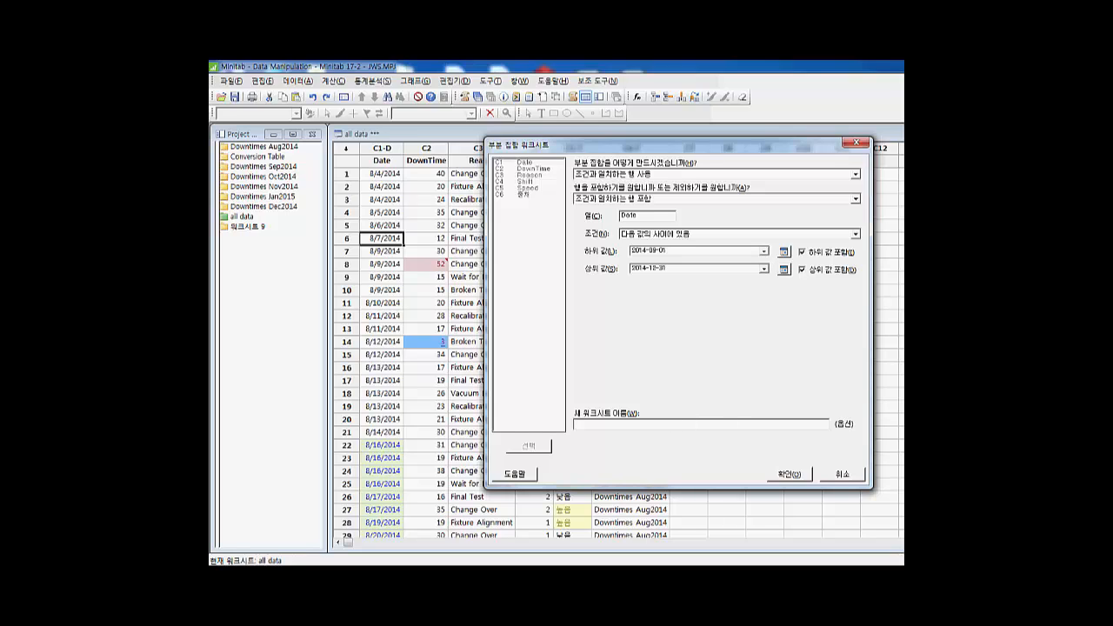
- Name the new worksheet 2014 9 to 12 and create the subset
text(2014)
text( 9)
text( 1)
text(o 12)
click(787, 475)
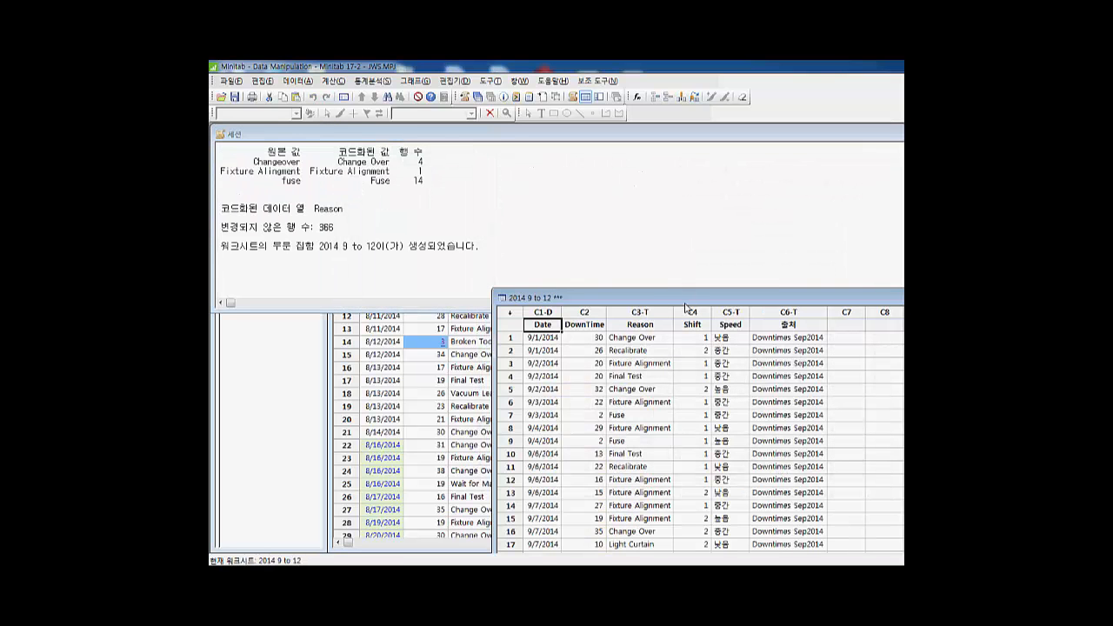
- Show the 2014 9 to 12 worksheet on its own and examine its Date column down to the last data row
drag(689, 300, 548, 167)
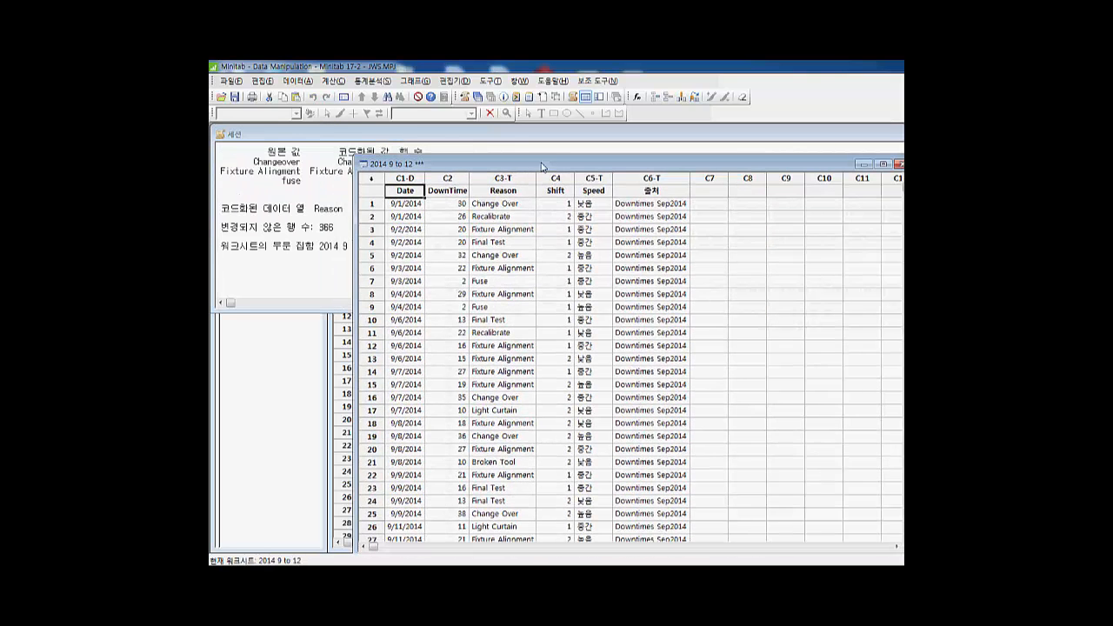
click(477, 96)
click(567, 277)
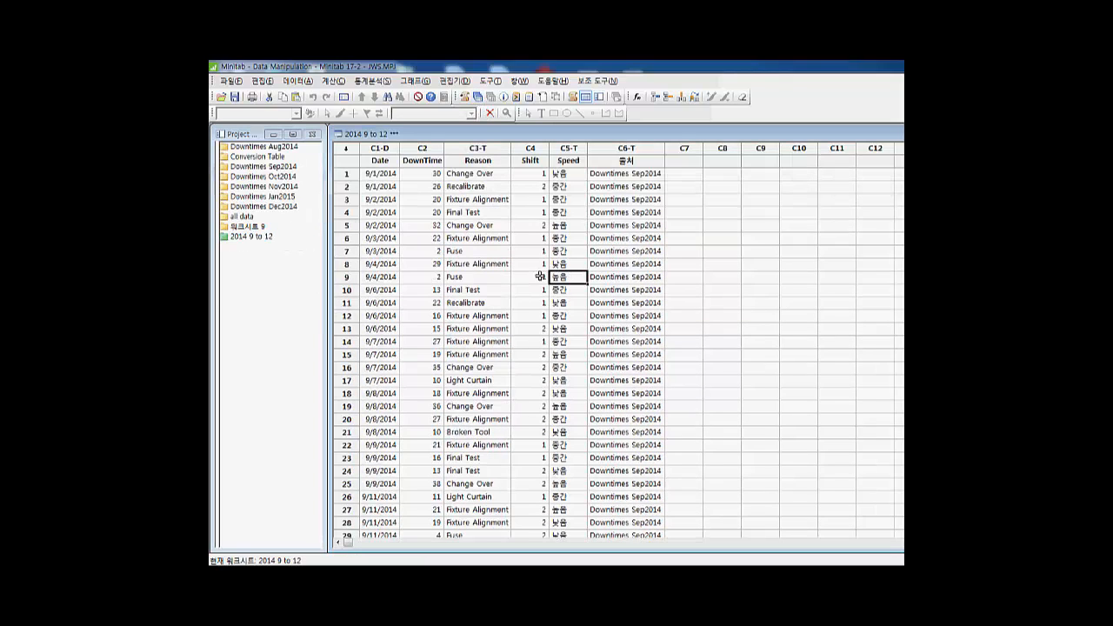
click(421, 225)
scroll(421, 224, down, 5)
scroll(422, 224, down, 20)
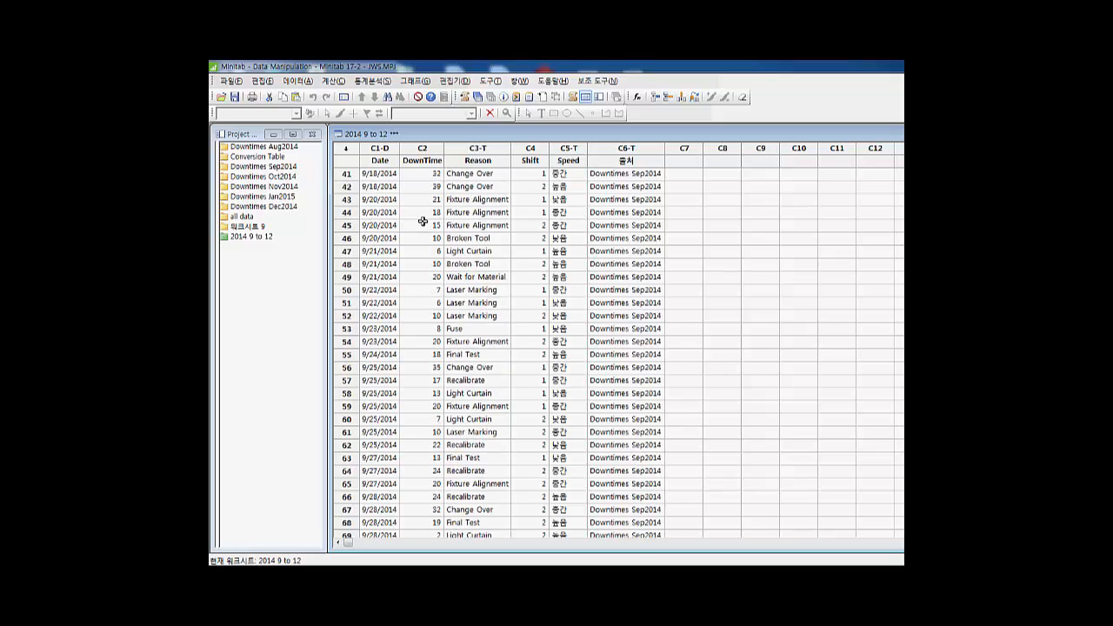
scroll(416, 357, down, 20)
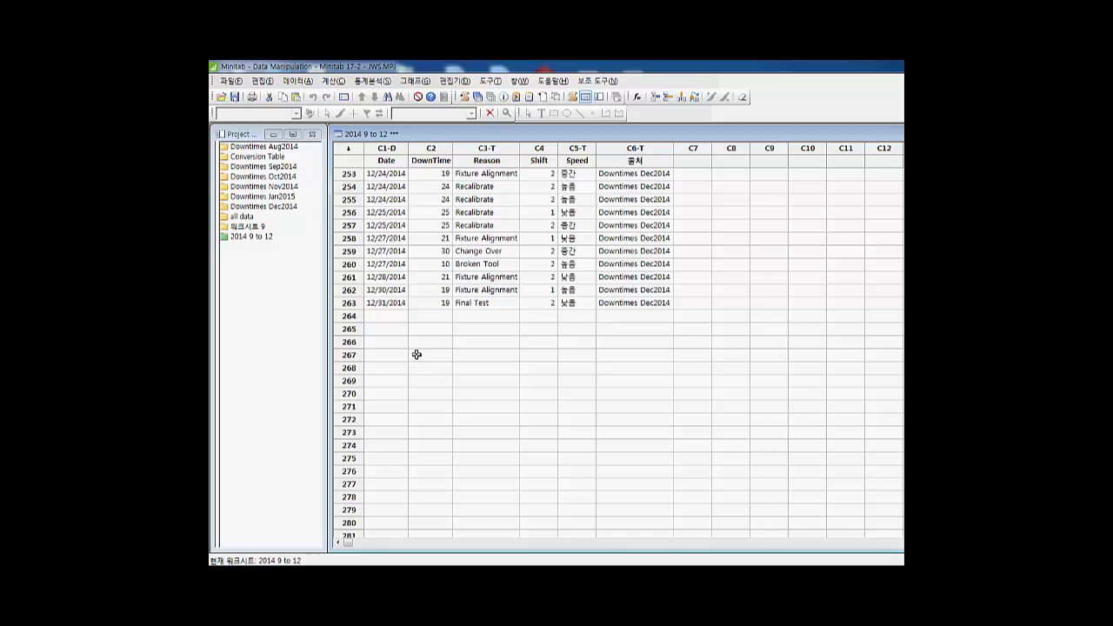
click(416, 354)
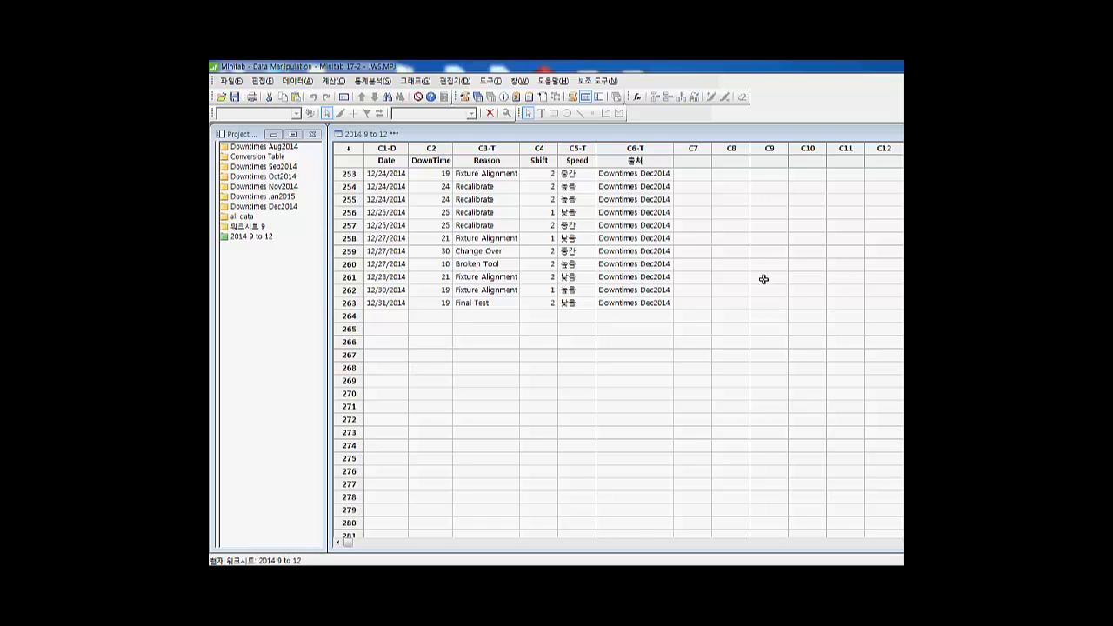
- Return to the all data worksheet and set up an Individuals control chart with DownTime as the variable
click(246, 217)
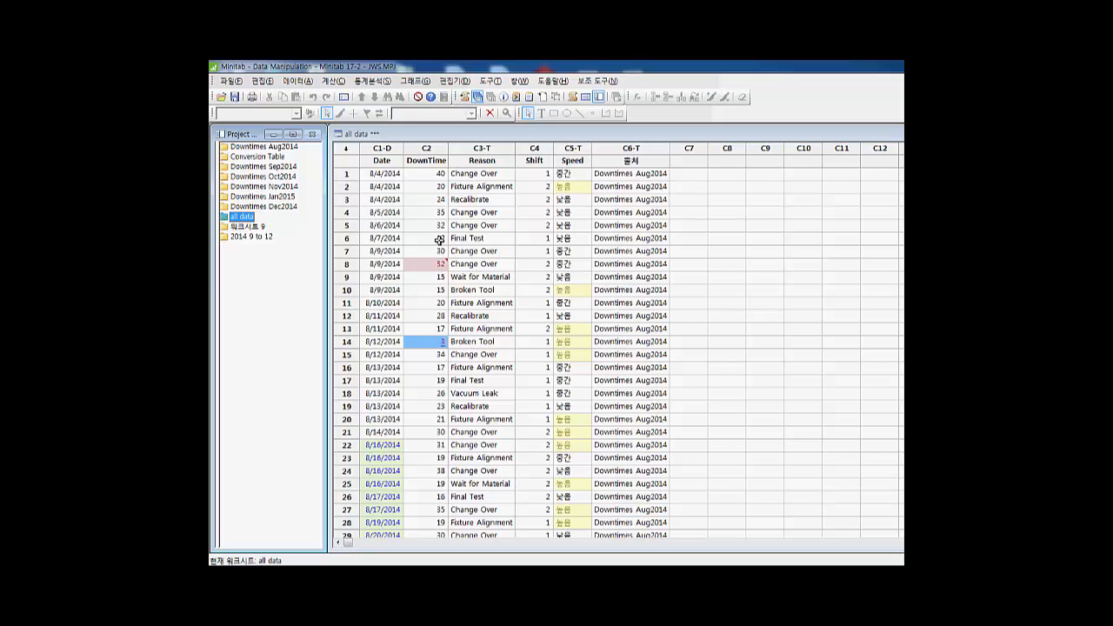
click(439, 225)
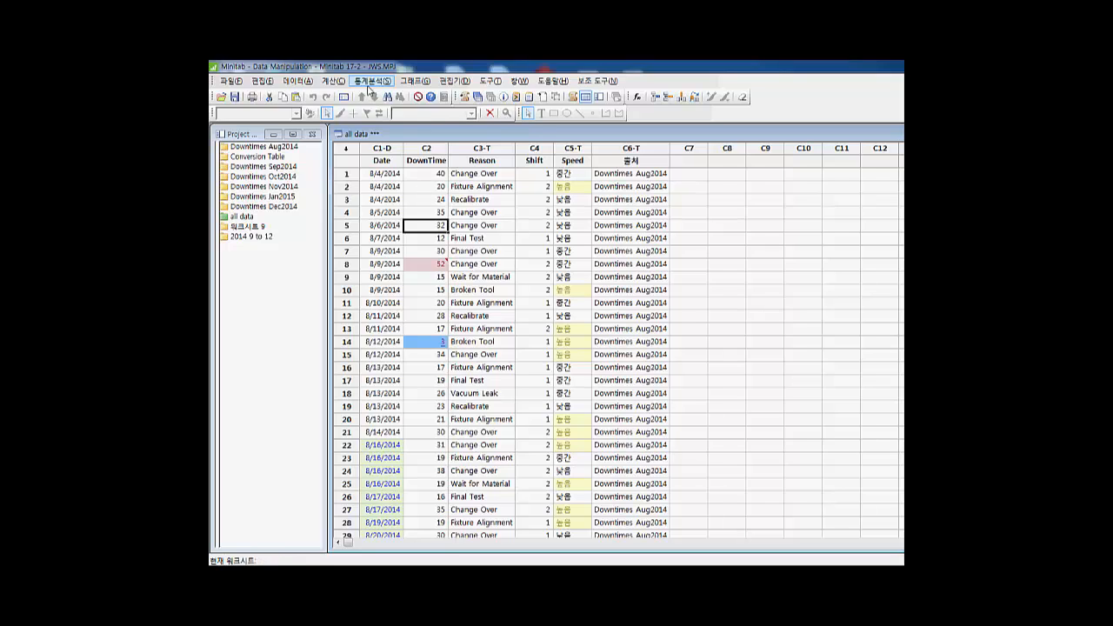
click(369, 83)
mouse_move(387, 148)
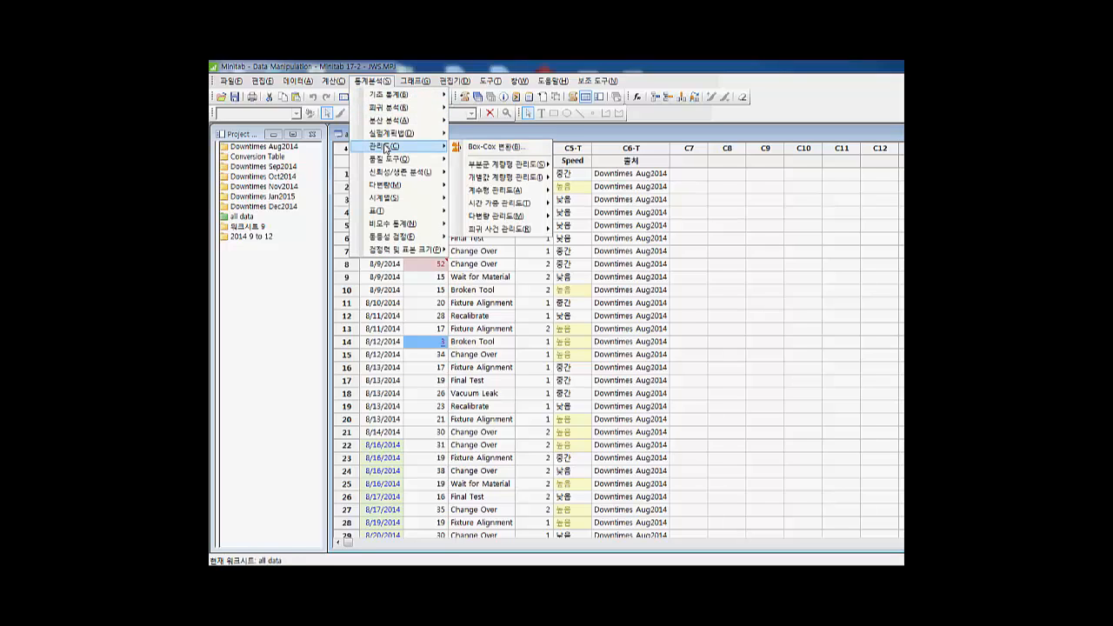
mouse_move(466, 178)
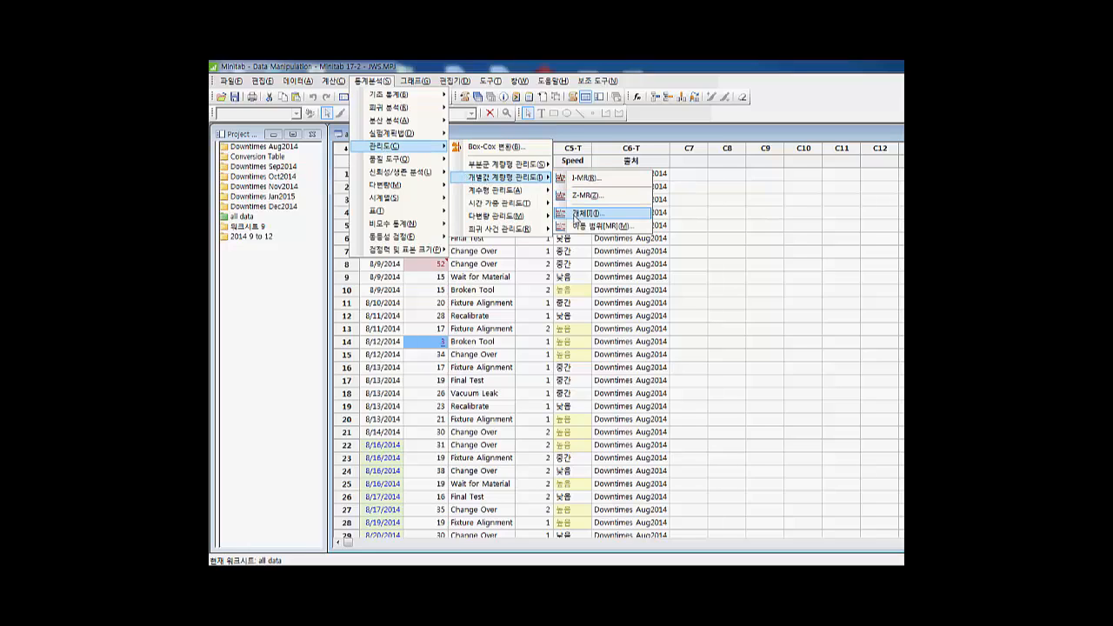
click(575, 215)
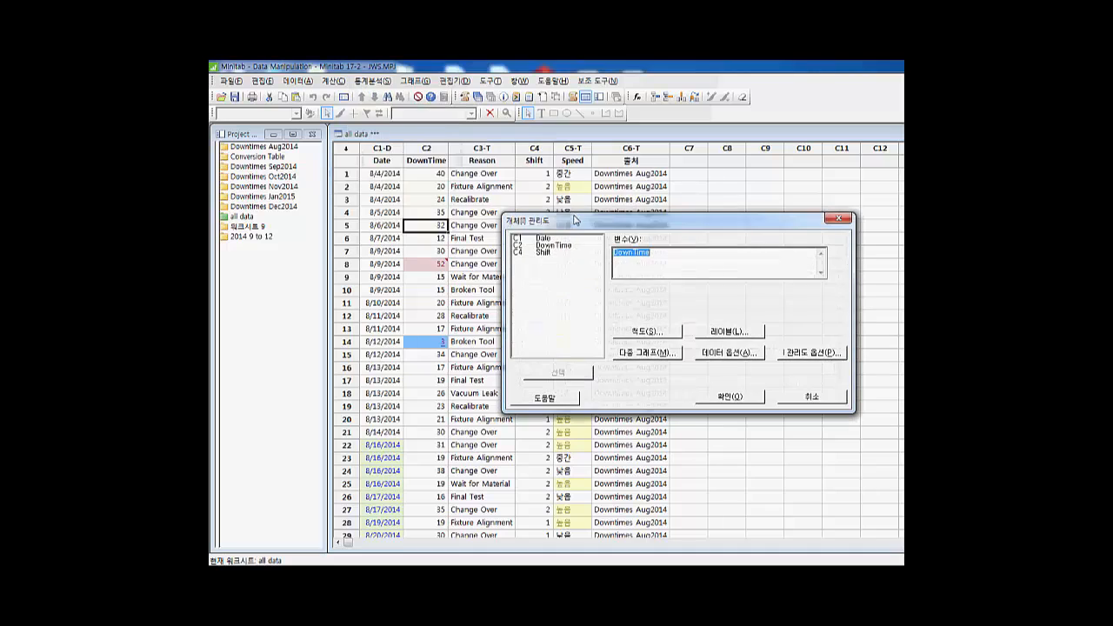
key(Delete)
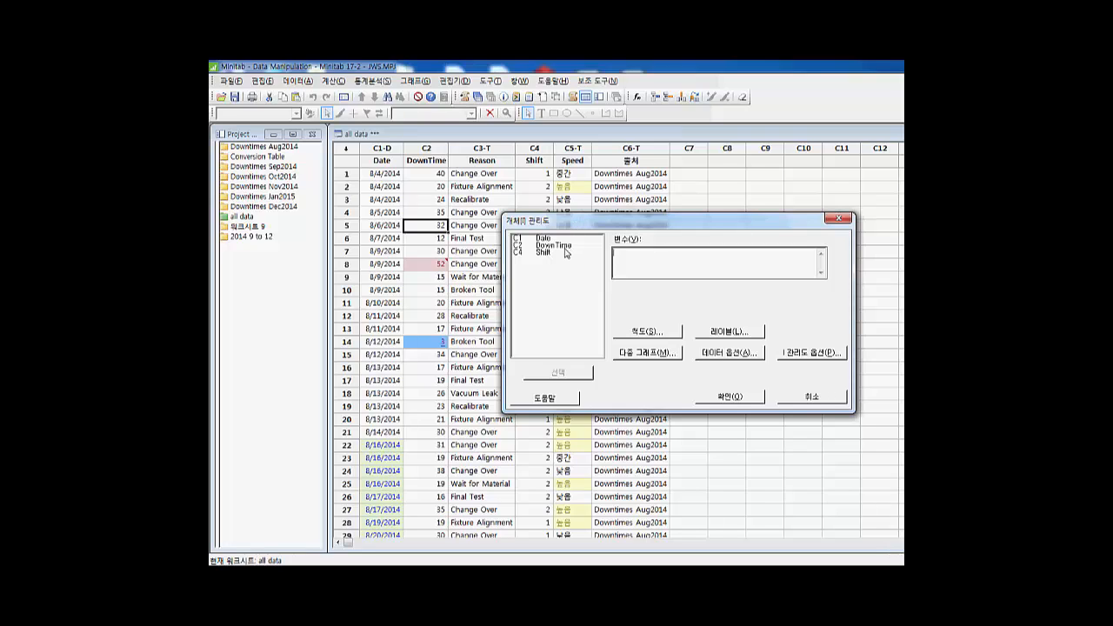
double_click(565, 249)
- Exclude row number 8 in the chart's data options and create the DownTime Individuals chart
click(714, 353)
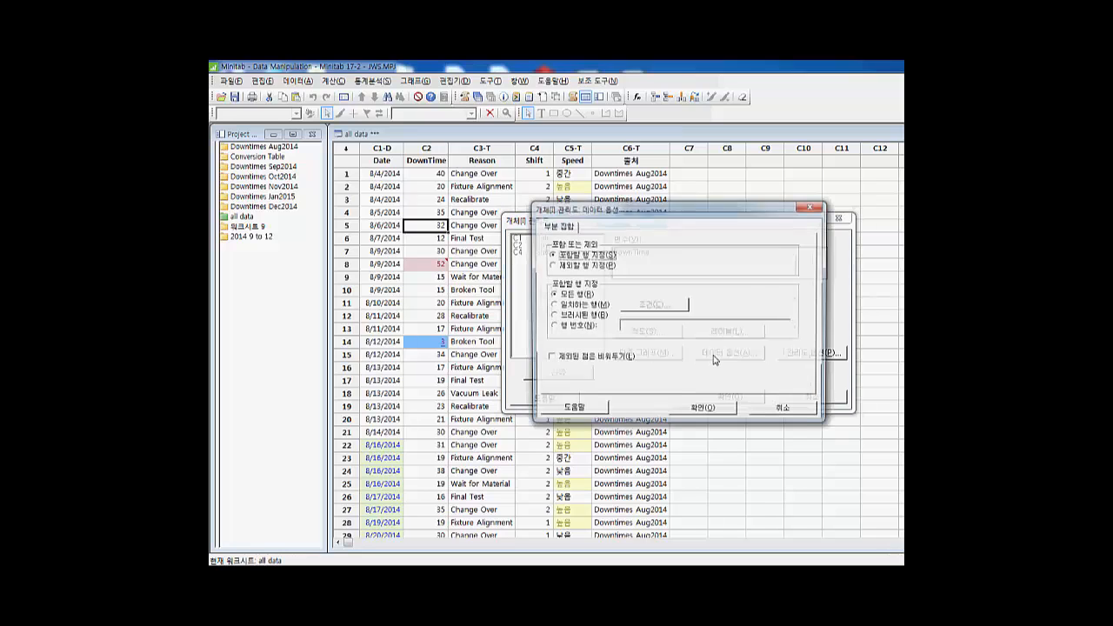
click(598, 266)
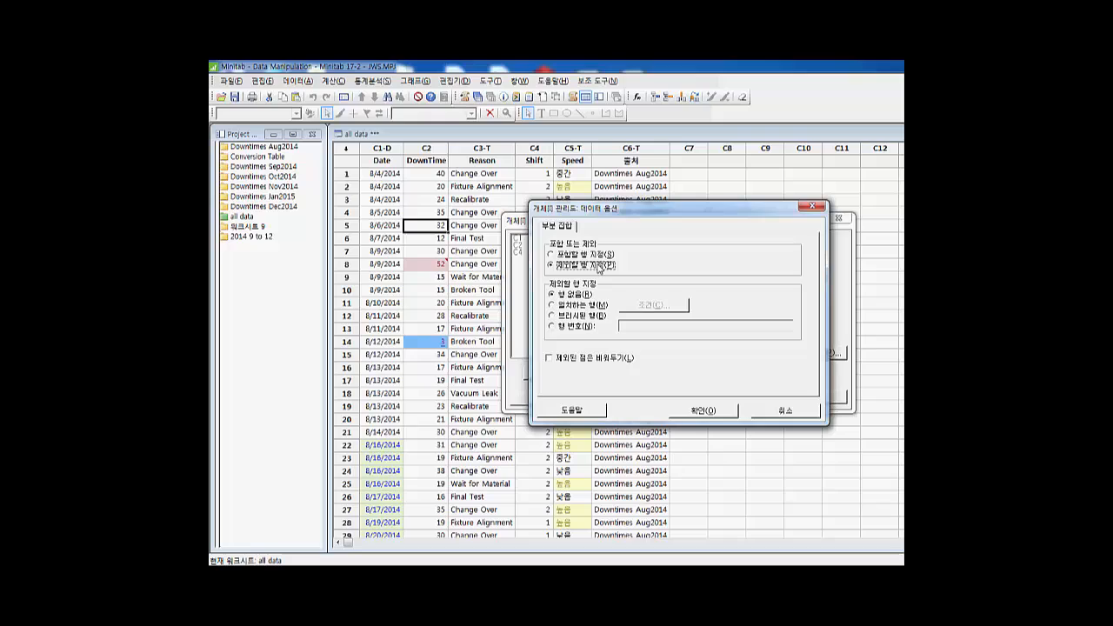
click(568, 331)
click(642, 327)
text(8)
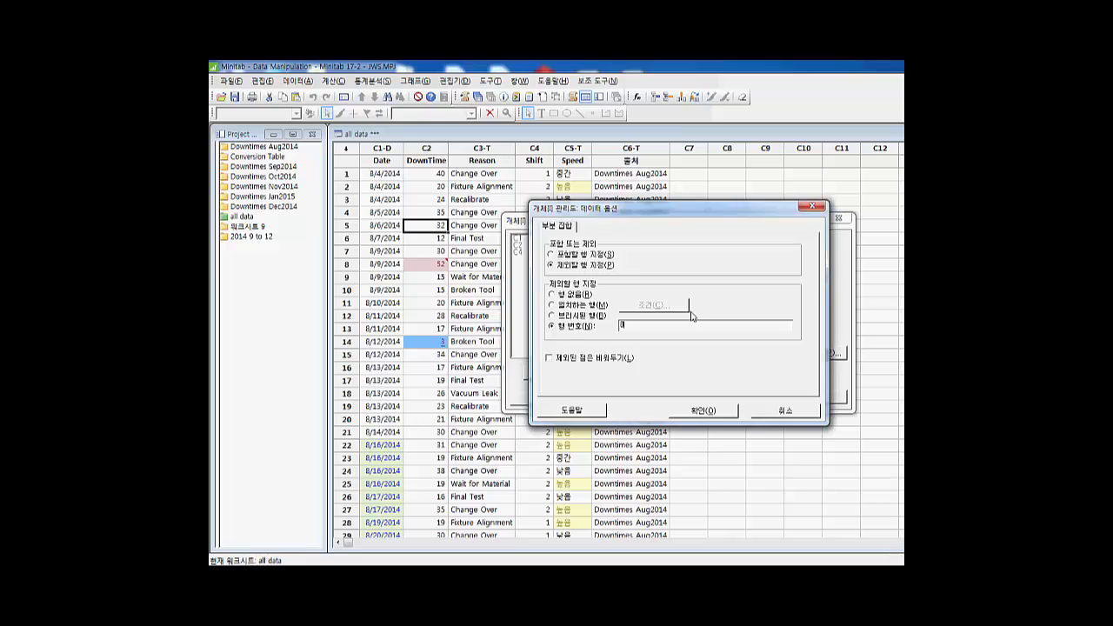
click(701, 411)
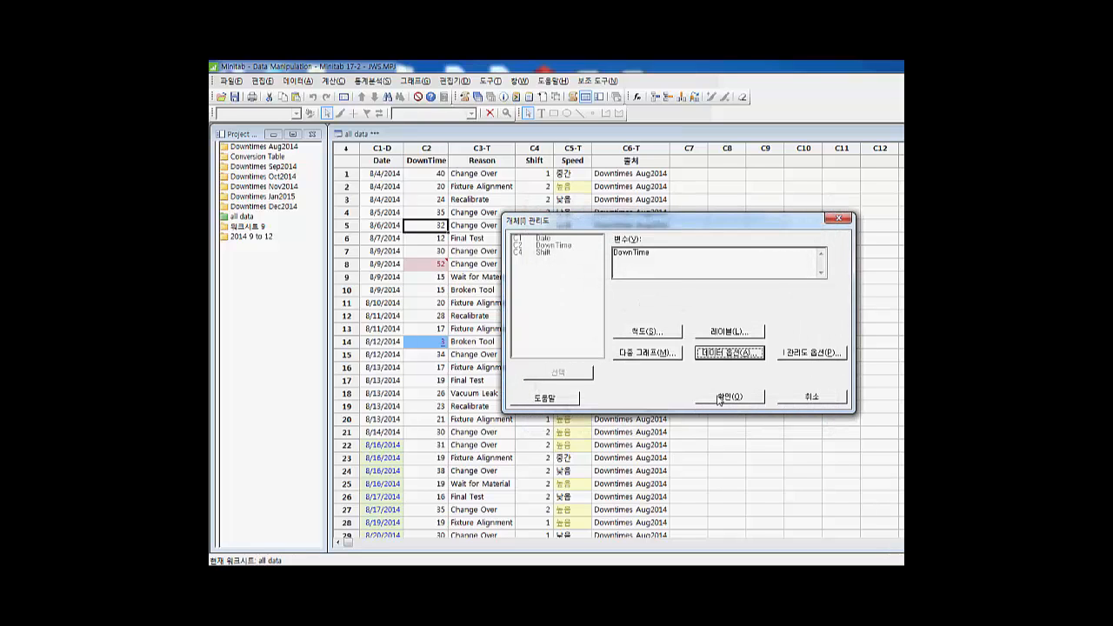
click(719, 399)
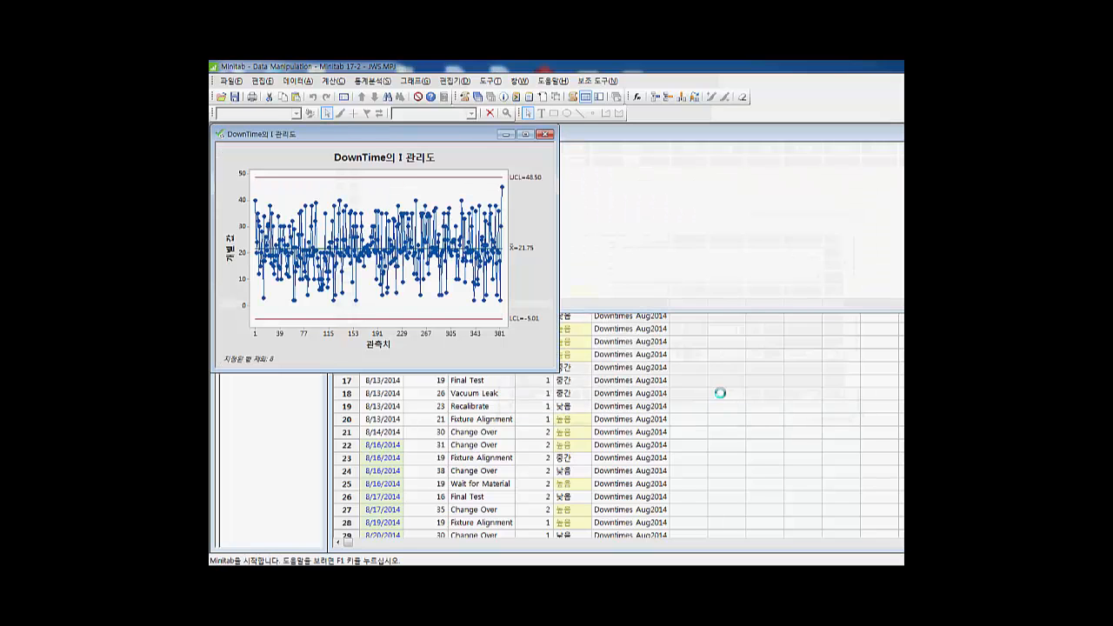
- Enlarge the chart window and draw a rectangle around the excluded-row footnote below the plot
drag(554, 370, 739, 492)
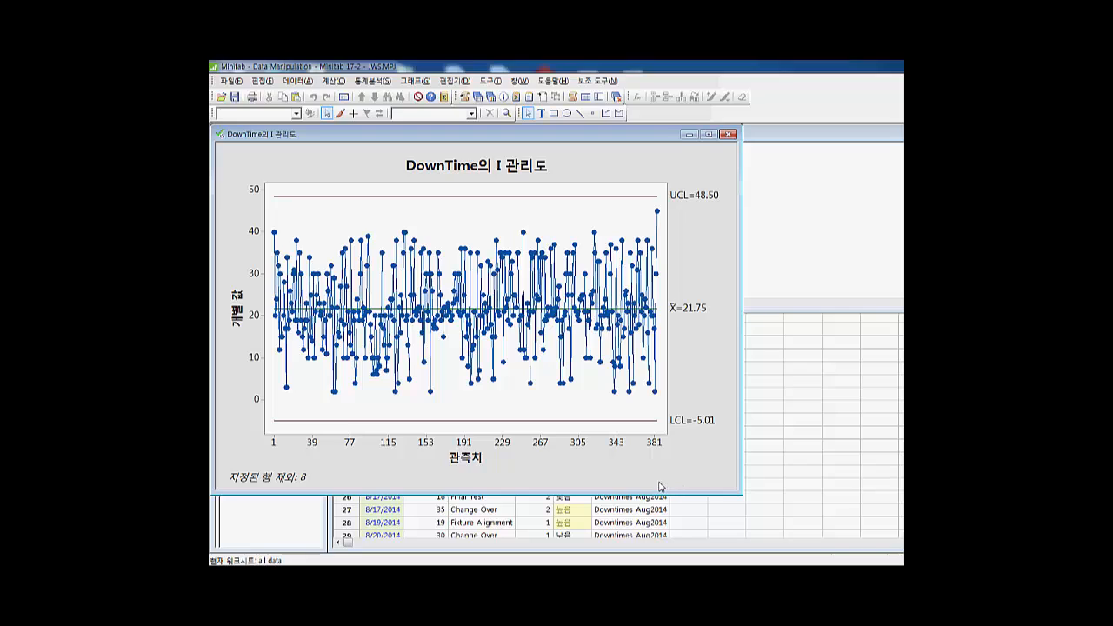
click(553, 114)
drag(223, 460, 324, 486)
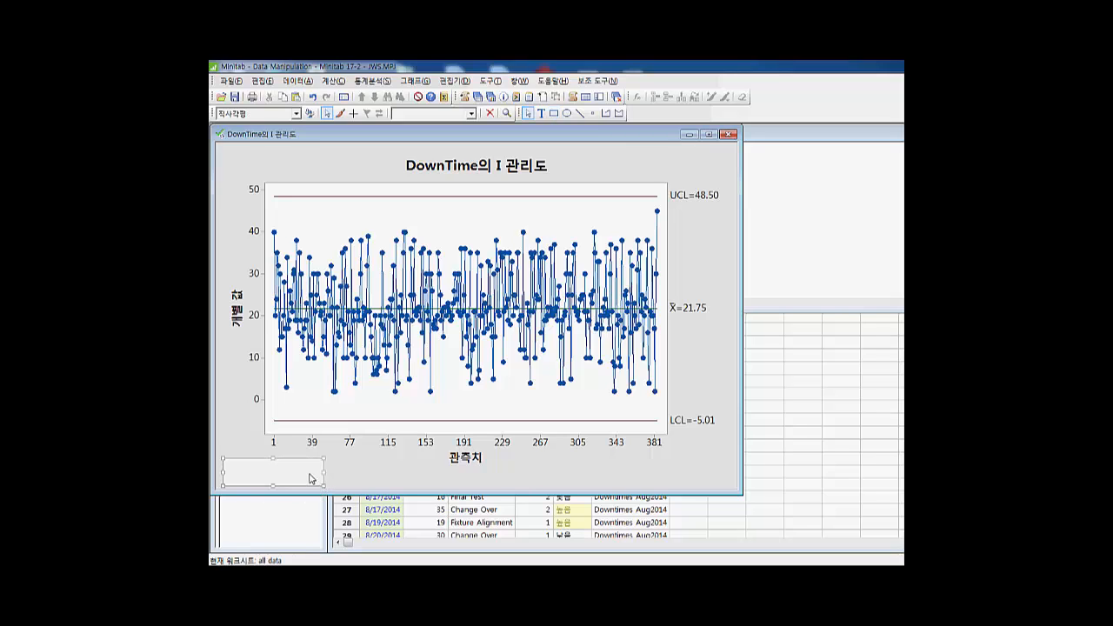
double_click(311, 478)
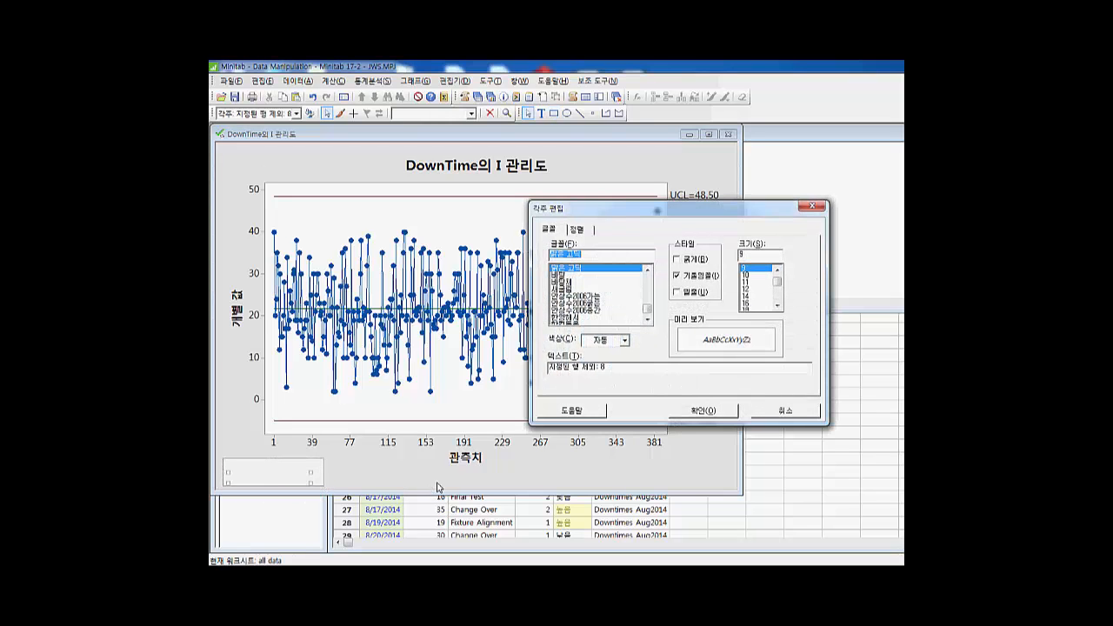
click(787, 412)
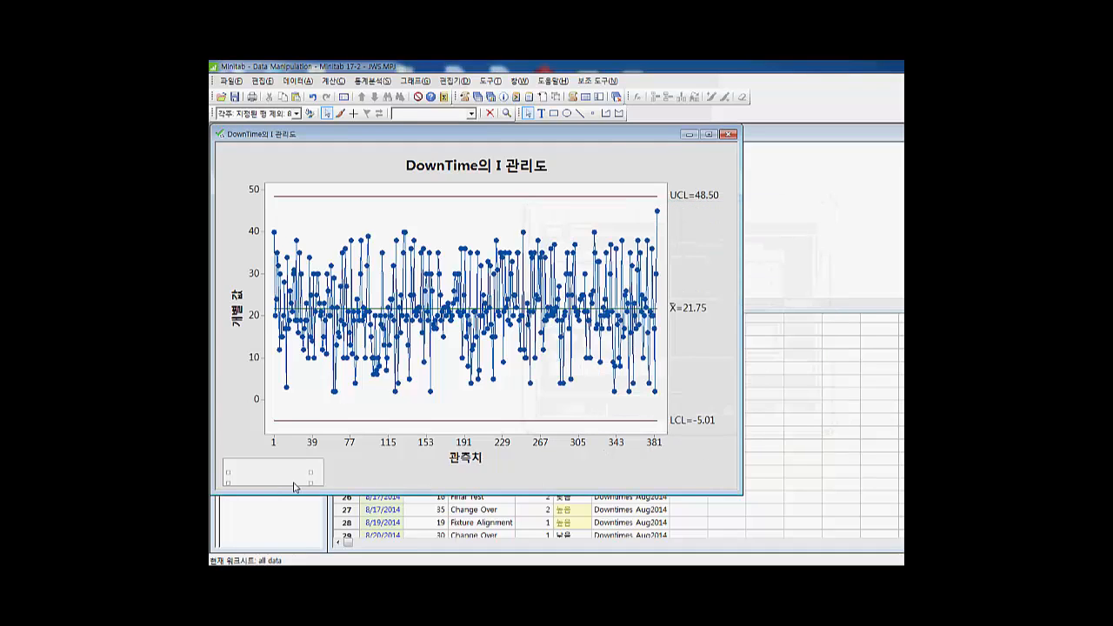
- Give the rectangle around the footnote a custom fill pattern of type N (no fill)
double_click(311, 458)
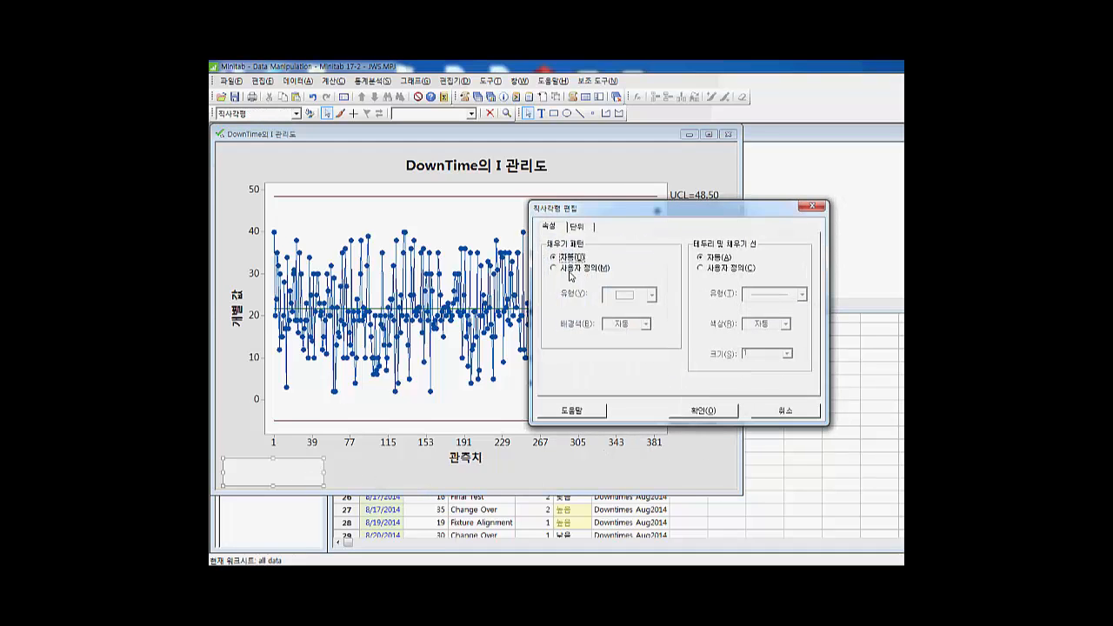
click(570, 271)
click(651, 296)
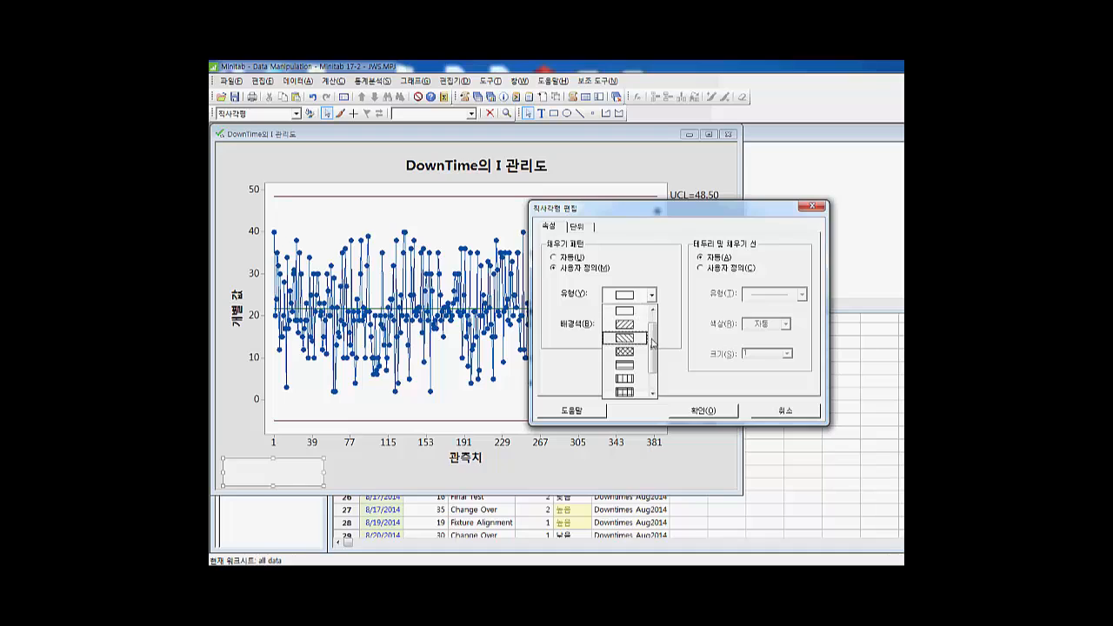
scroll(653, 344, down, 2)
click(642, 311)
- Give the rectangle a custom solid red border of size 5 and apply the formatting
click(737, 271)
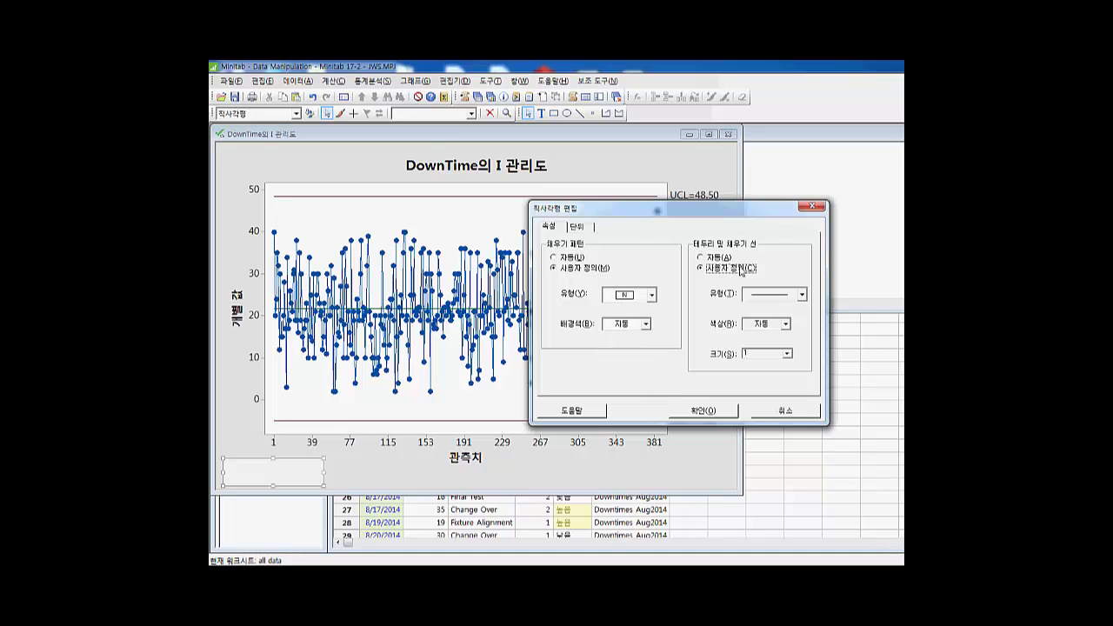
click(802, 294)
click(797, 319)
click(786, 324)
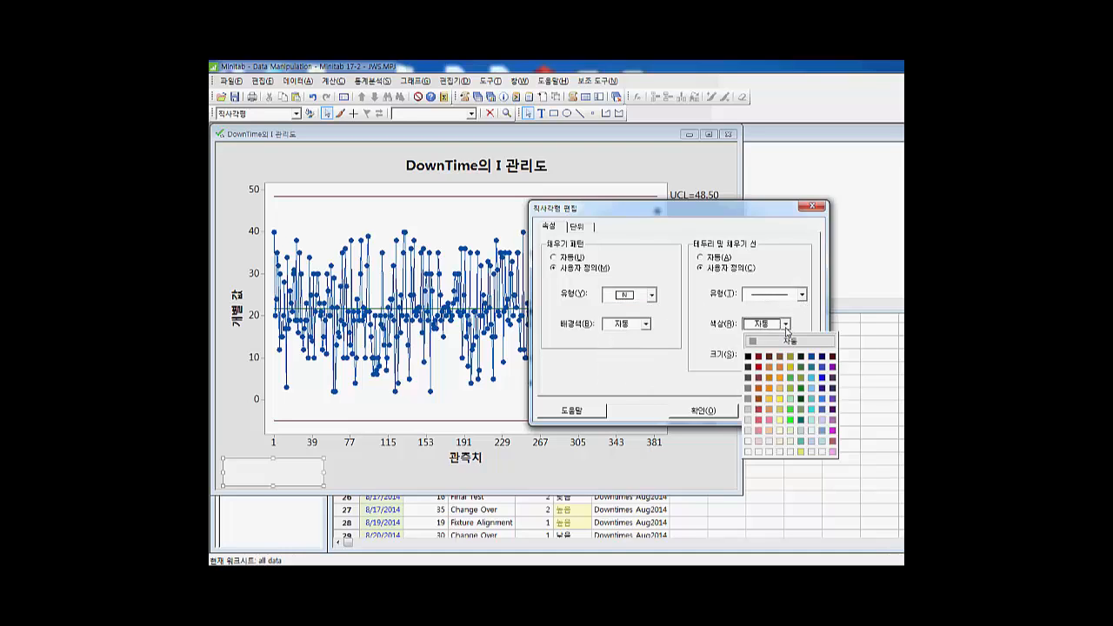
click(758, 367)
click(787, 355)
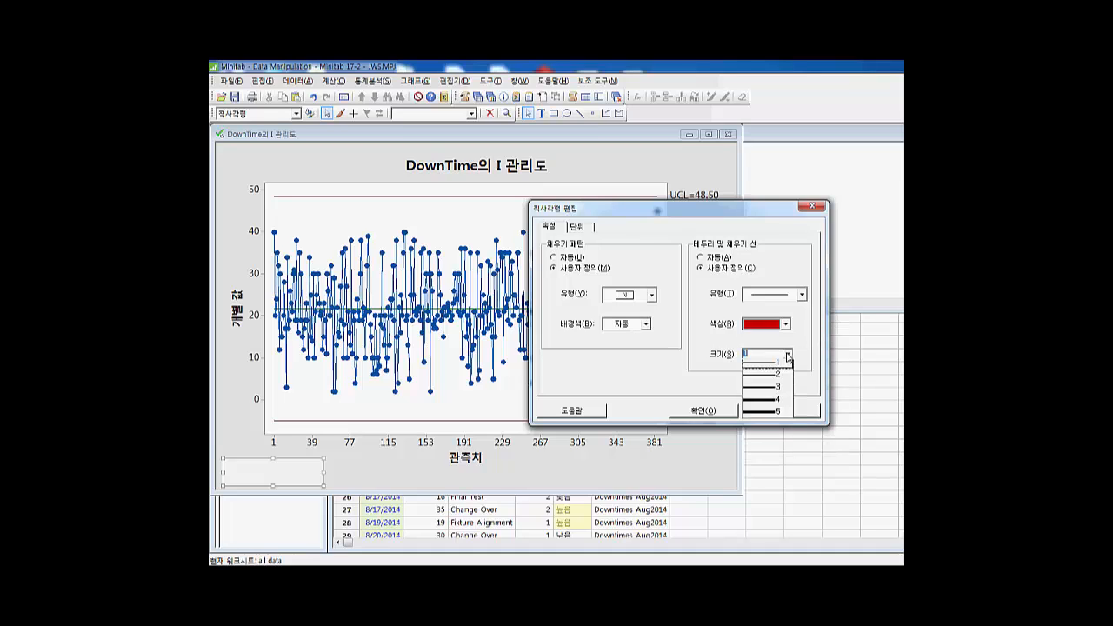
click(783, 413)
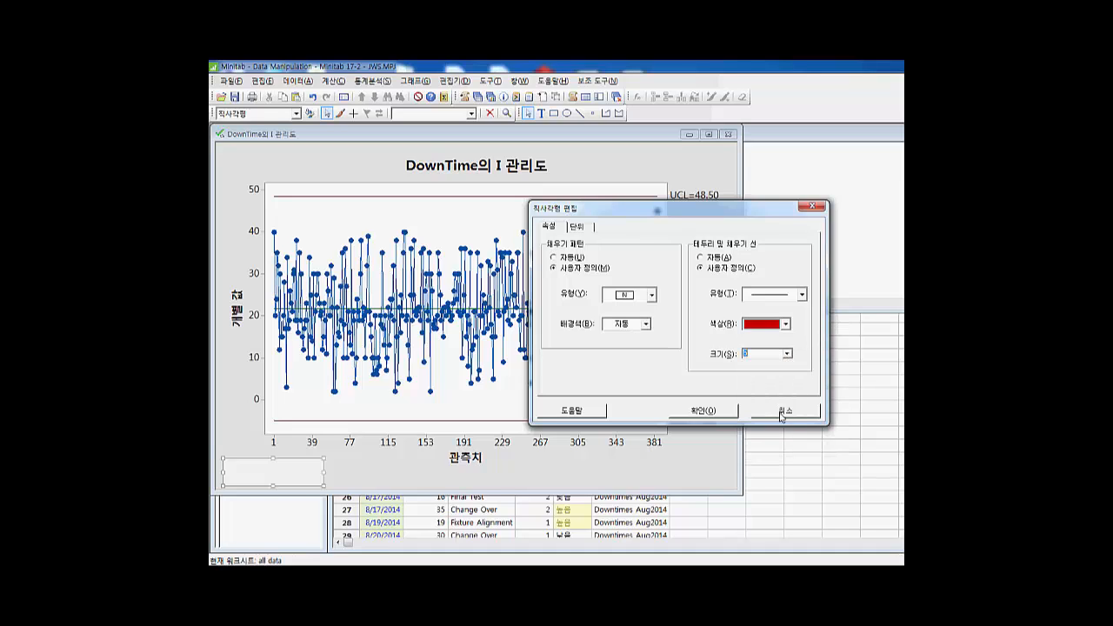
click(727, 414)
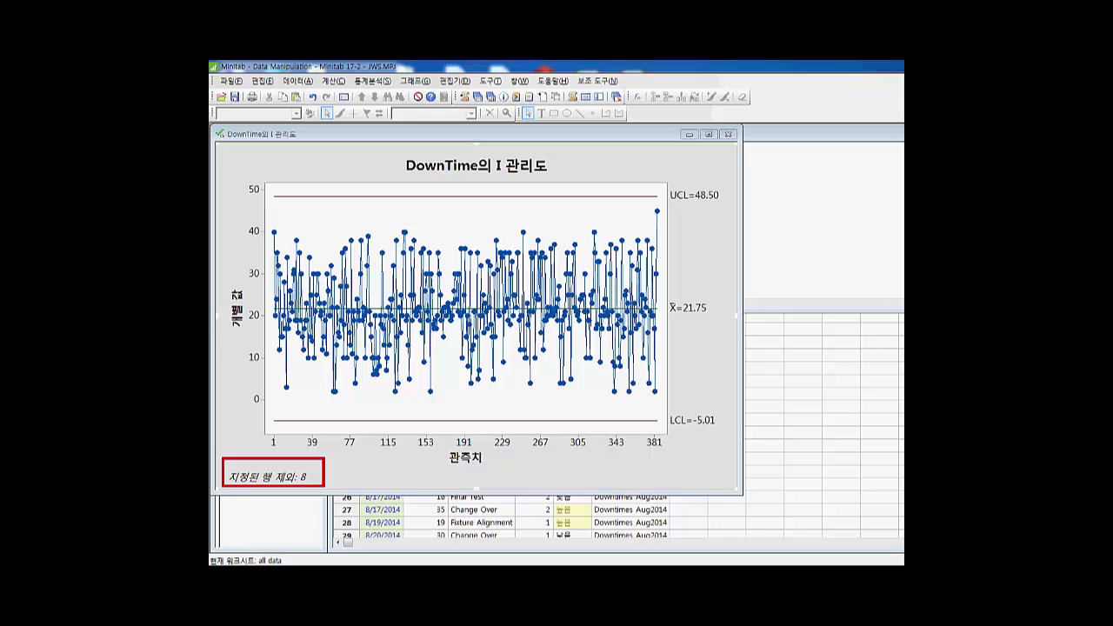
click(554, 81)
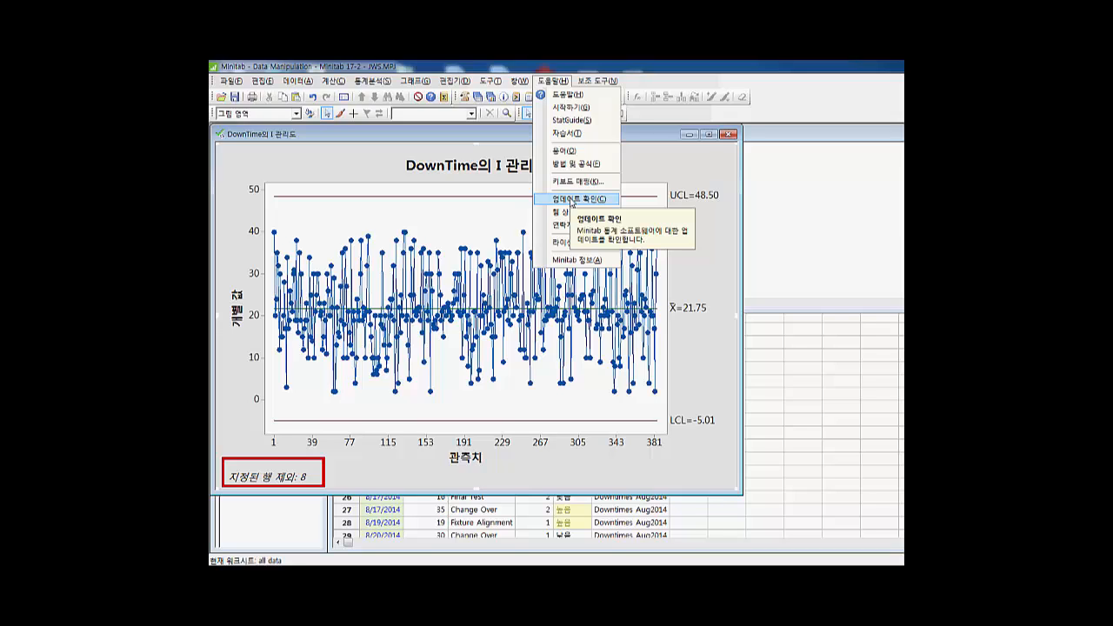
click(684, 178)
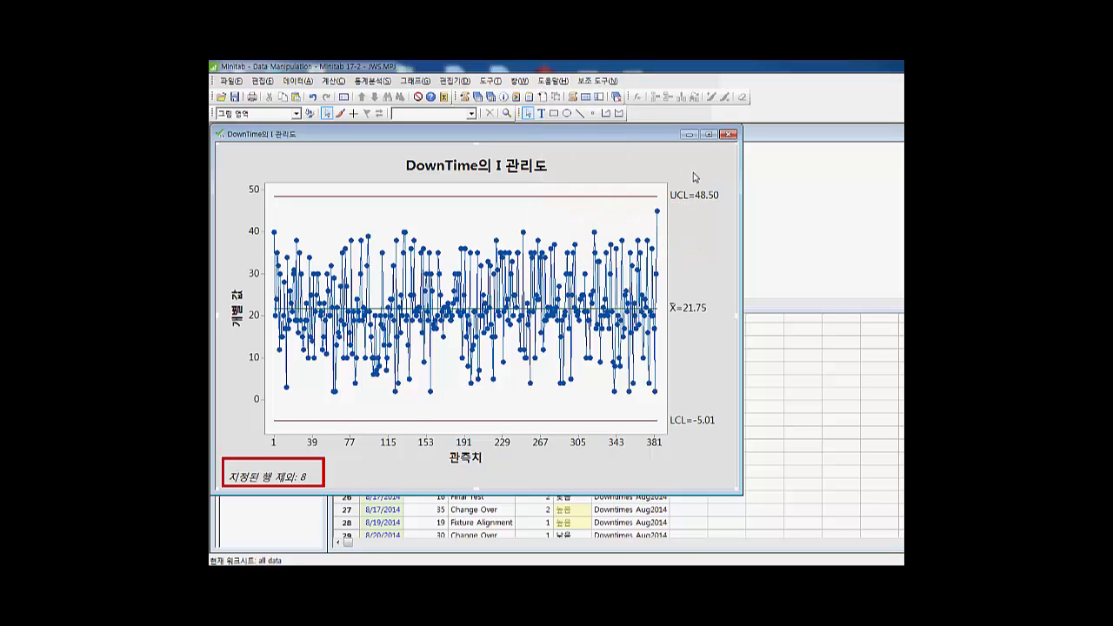